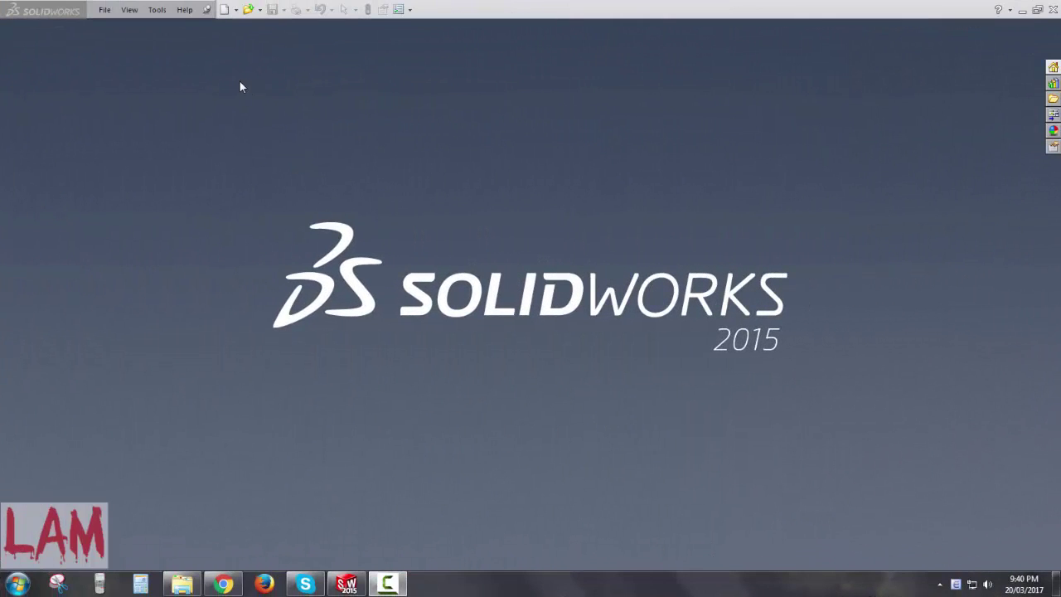
- Create a new part document and save it as underframe in Single pendulum > official
left_click(224, 11)
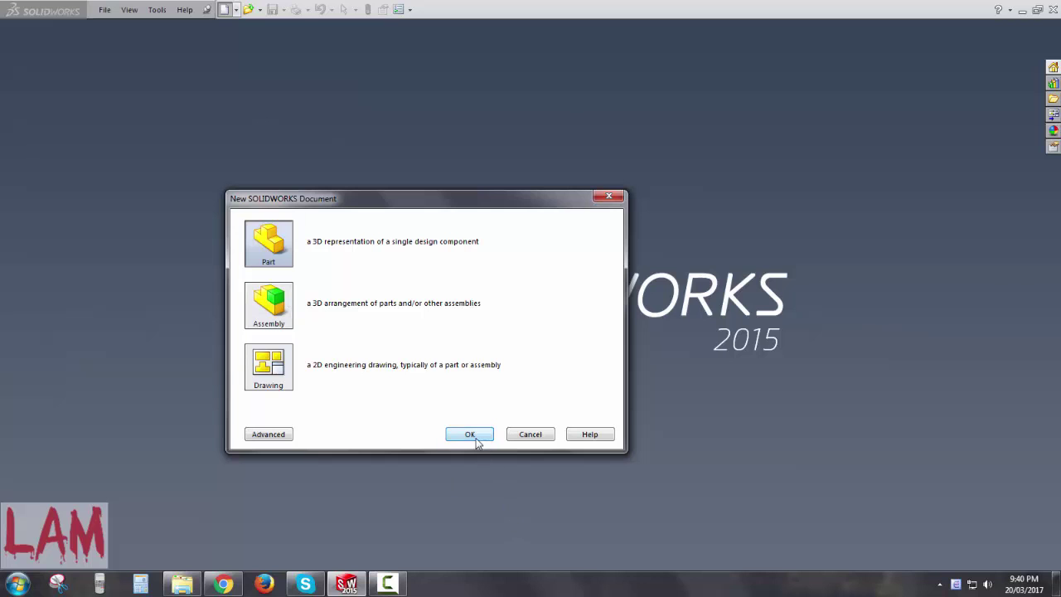
left_click(470, 435)
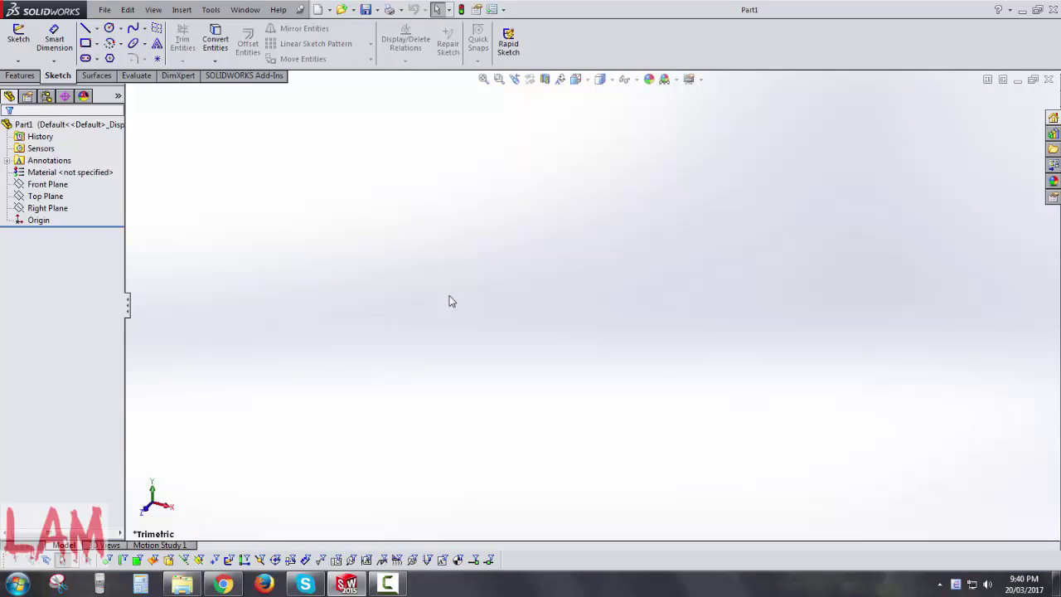
left_click(370, 10)
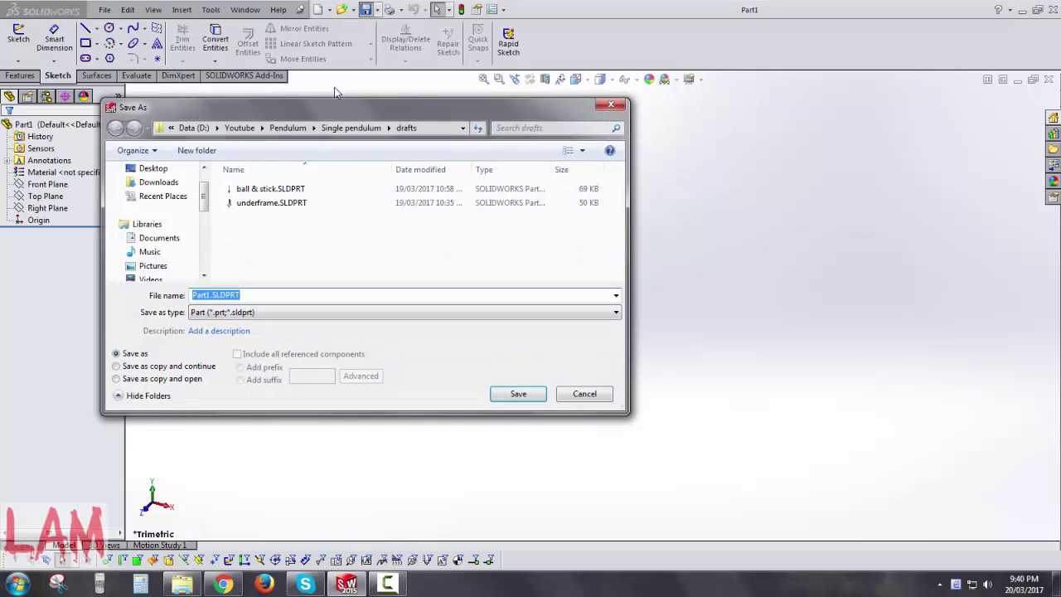
left_click(388, 128)
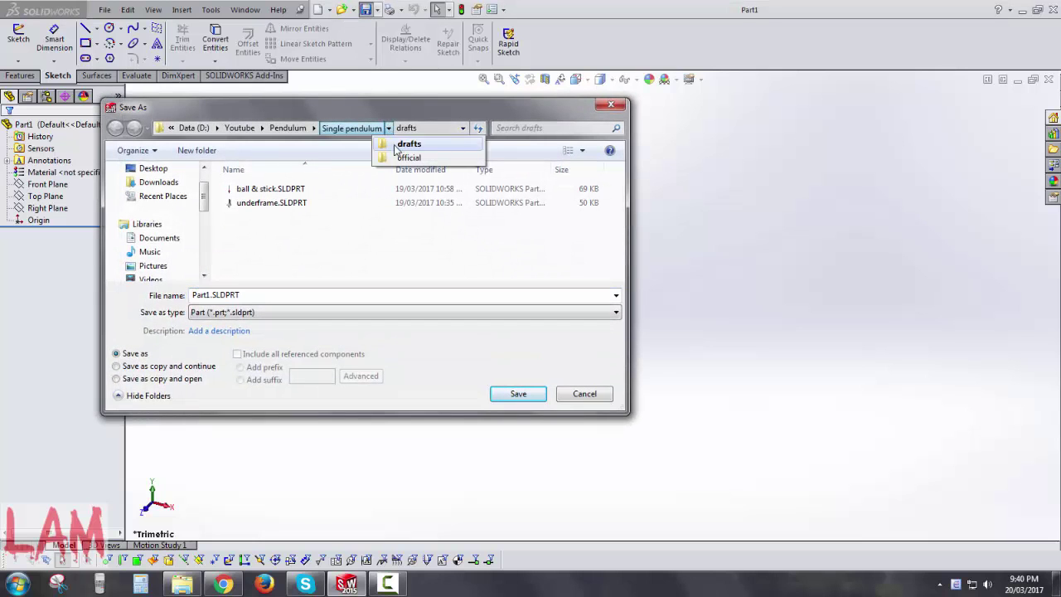
left_click(400, 155)
left_click(332, 294)
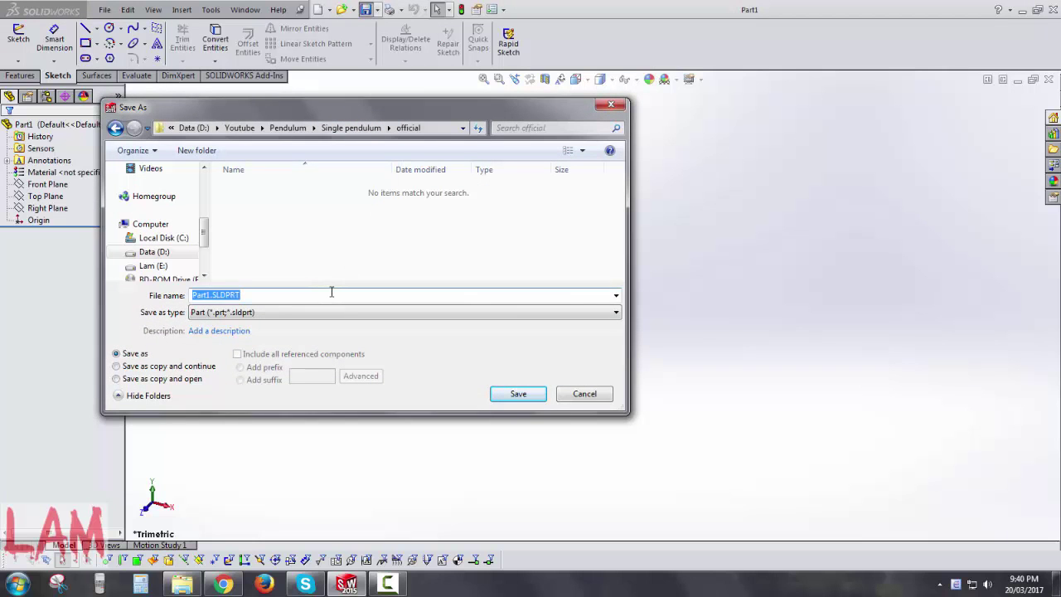
type("underframe")
key("Return")
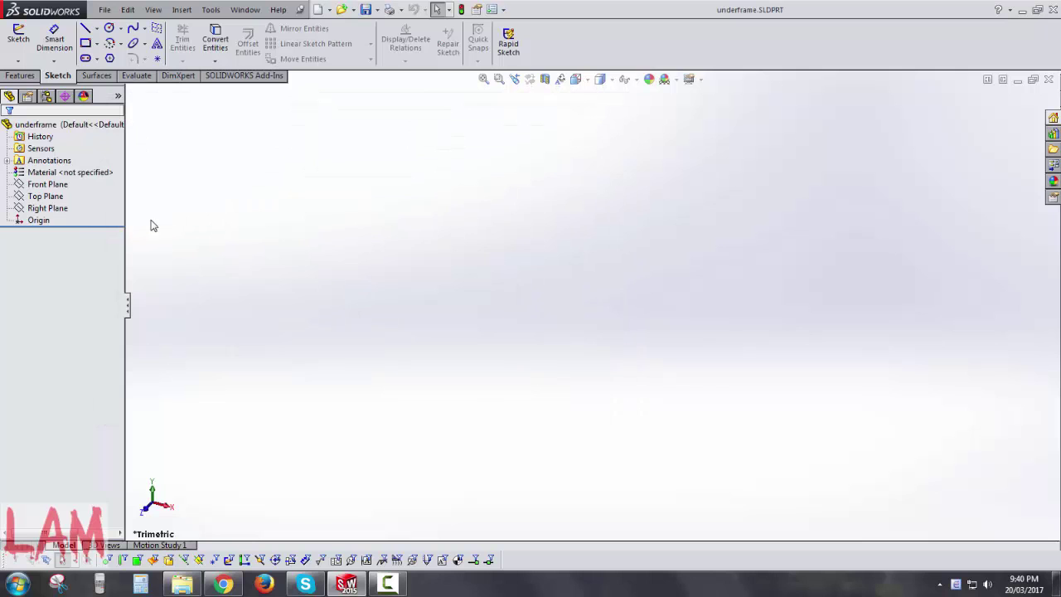
- On the Top Plane, draw a corner rectangle from the origin with equal left and bottom sides
left_click(45, 196)
left_click(60, 184, "ctrl")
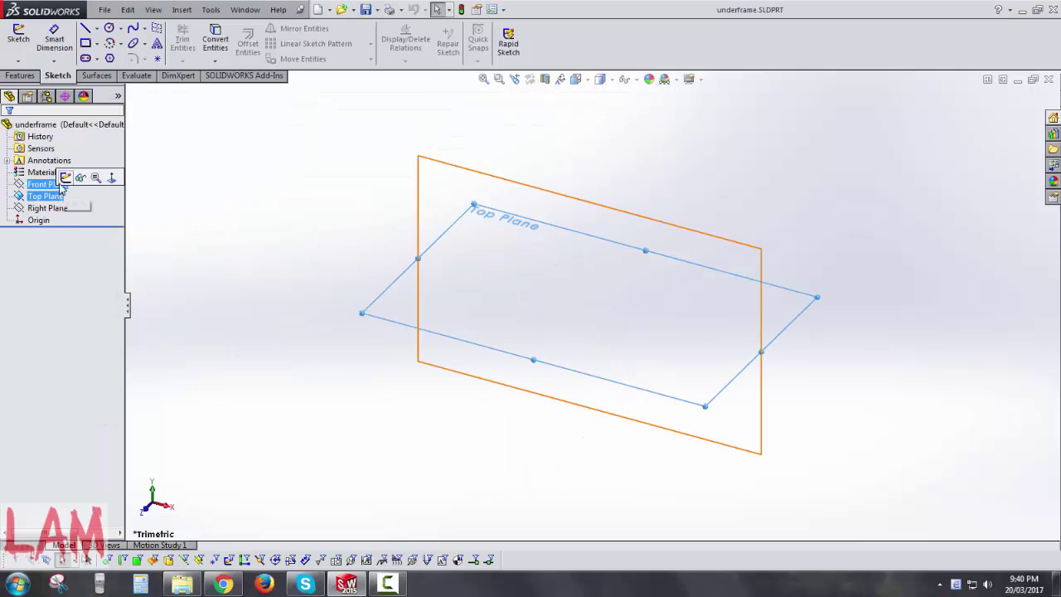
left_click(66, 178)
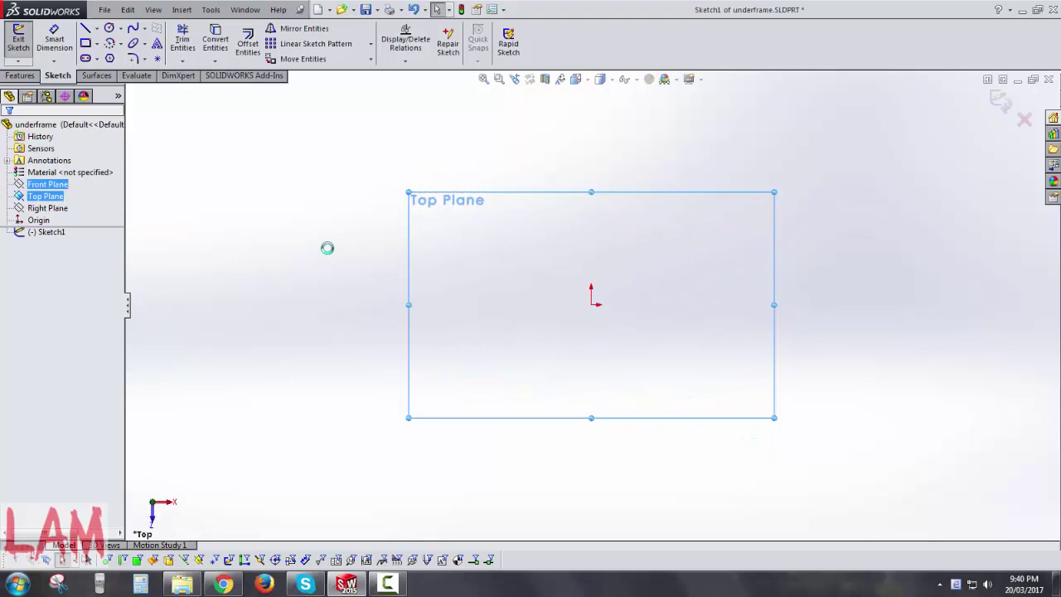
key("r")
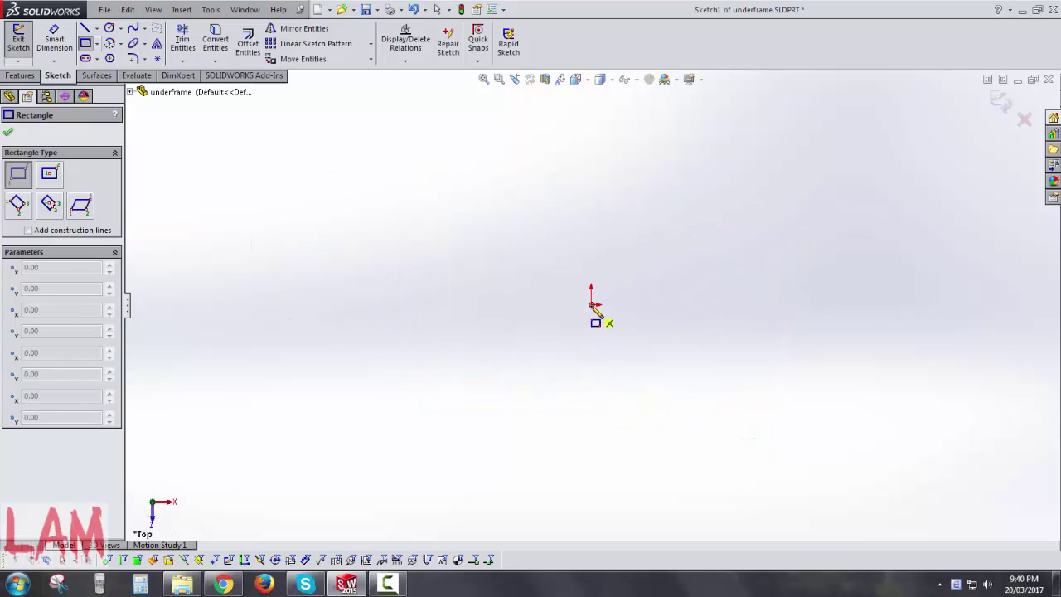
left_click(591, 304)
left_click(771, 187)
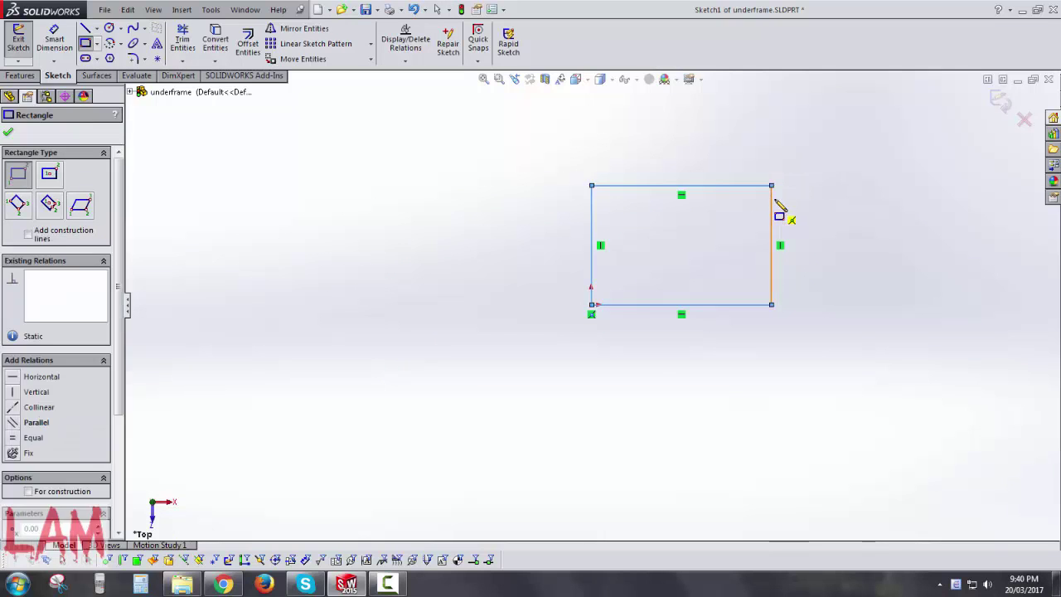
key("Escape")
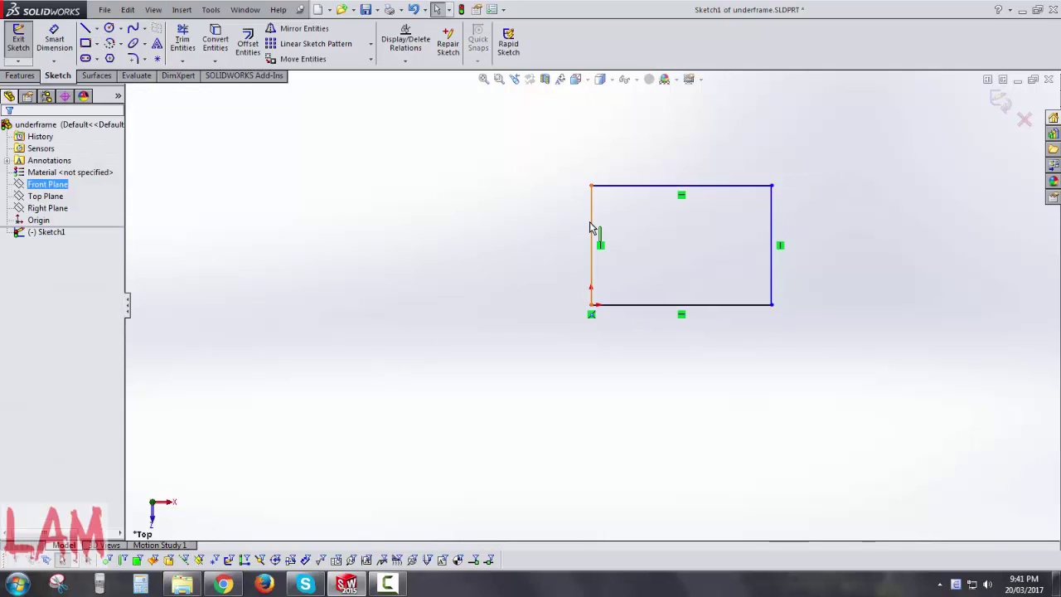
left_click(591, 222)
left_click(628, 304, "ctrl")
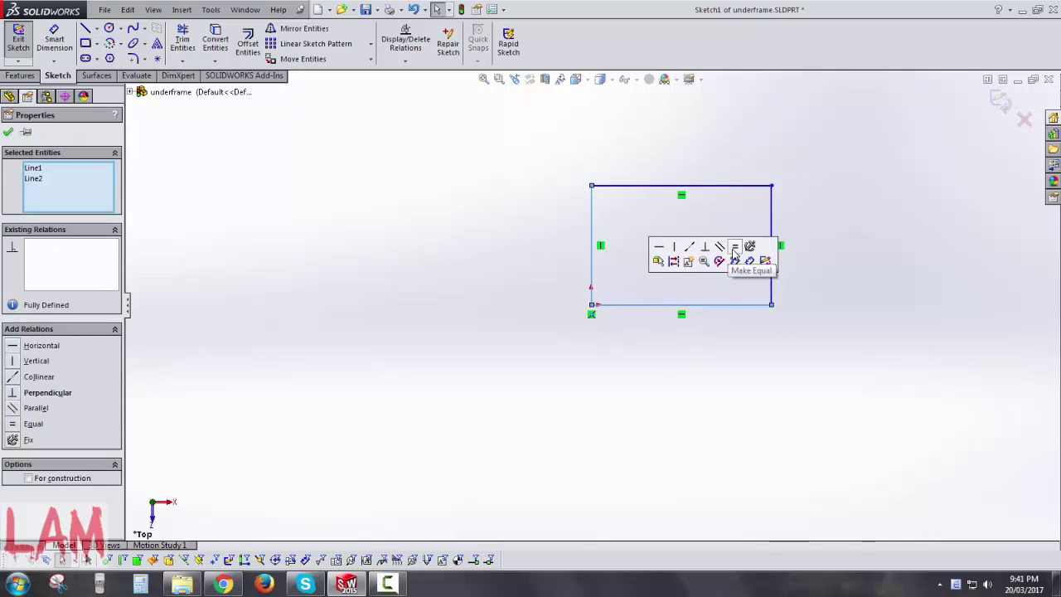
left_click(735, 246)
key("Escape")
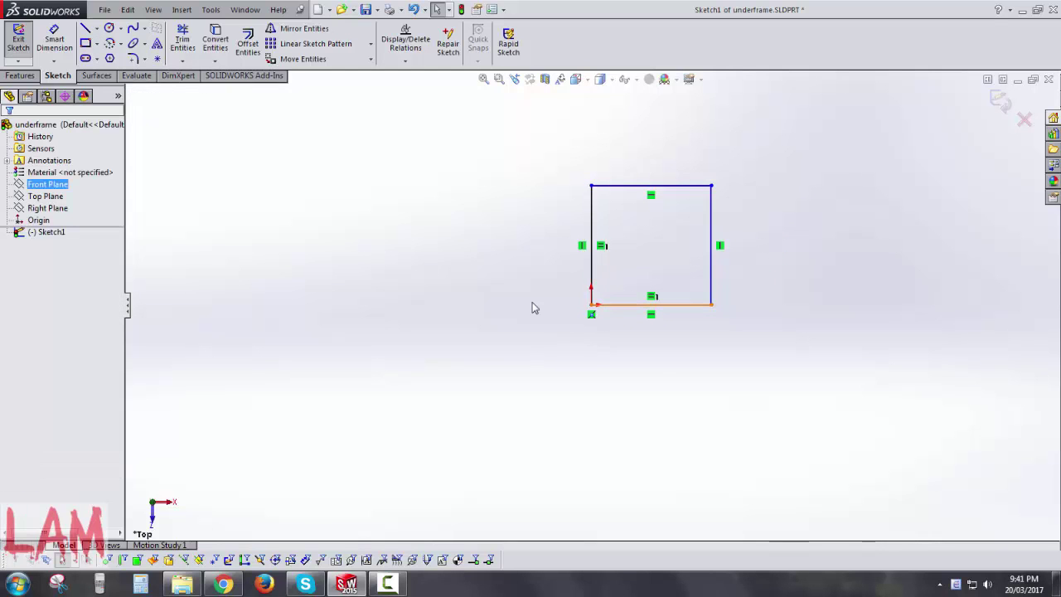
- Dimension the square's side to 300 mm and exit the sketch
key("d")
left_click(591, 274)
left_click(514, 261)
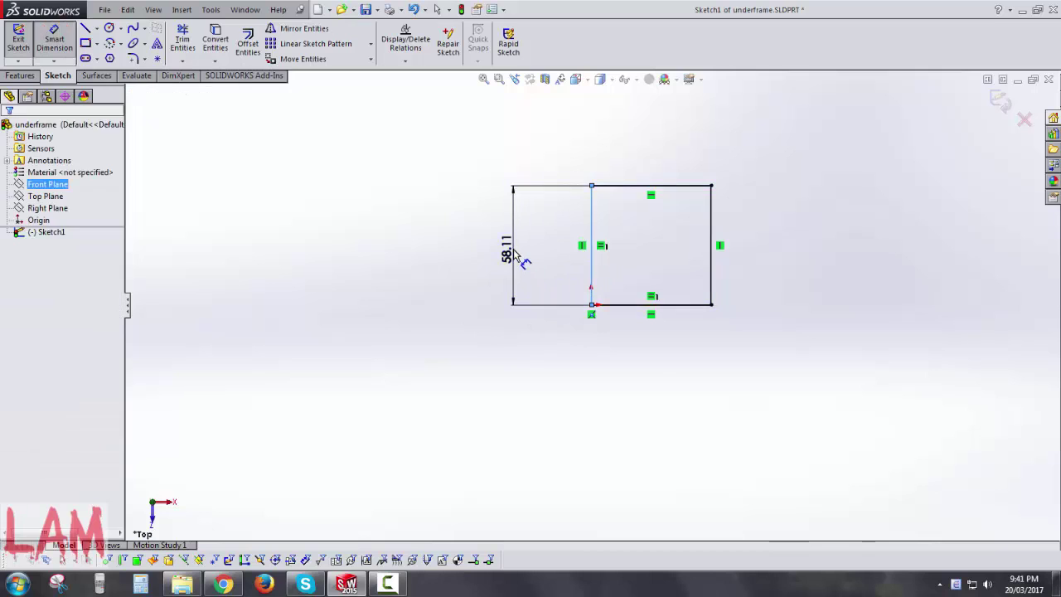
type("300")
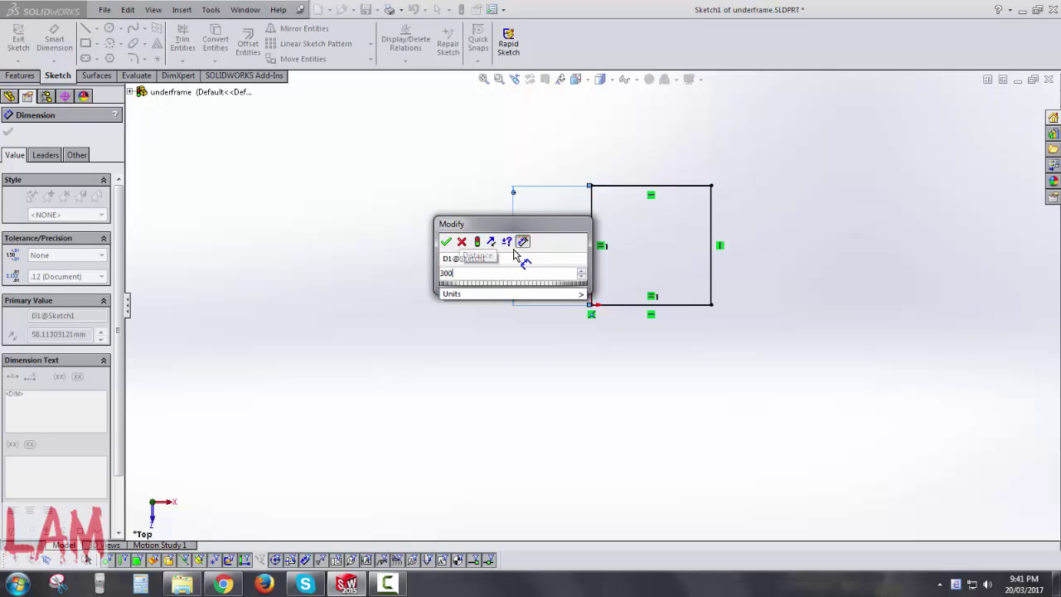
key("Return")
left_click(384, 279)
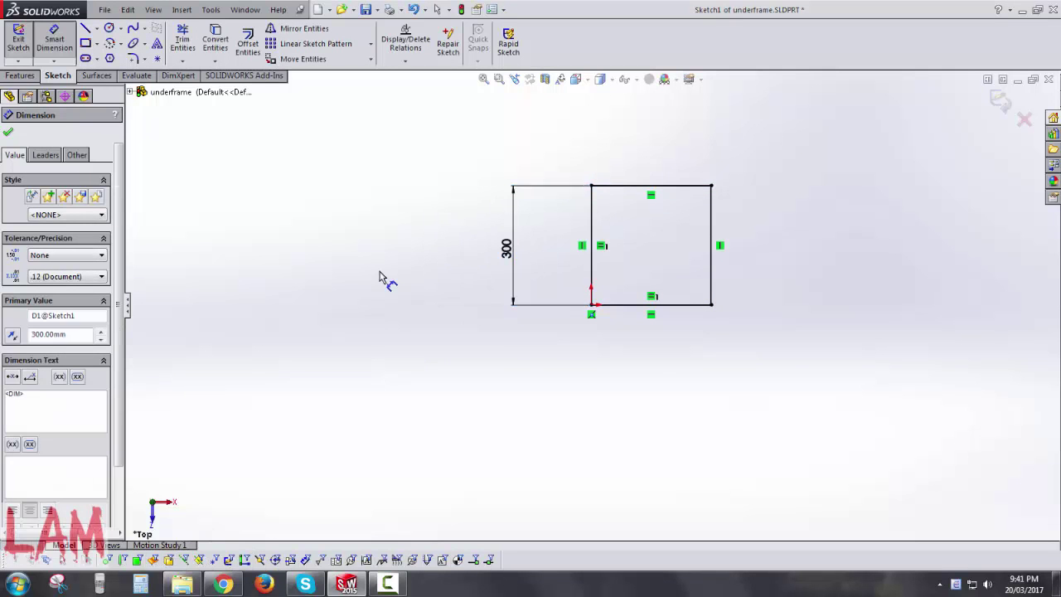
key("Escape")
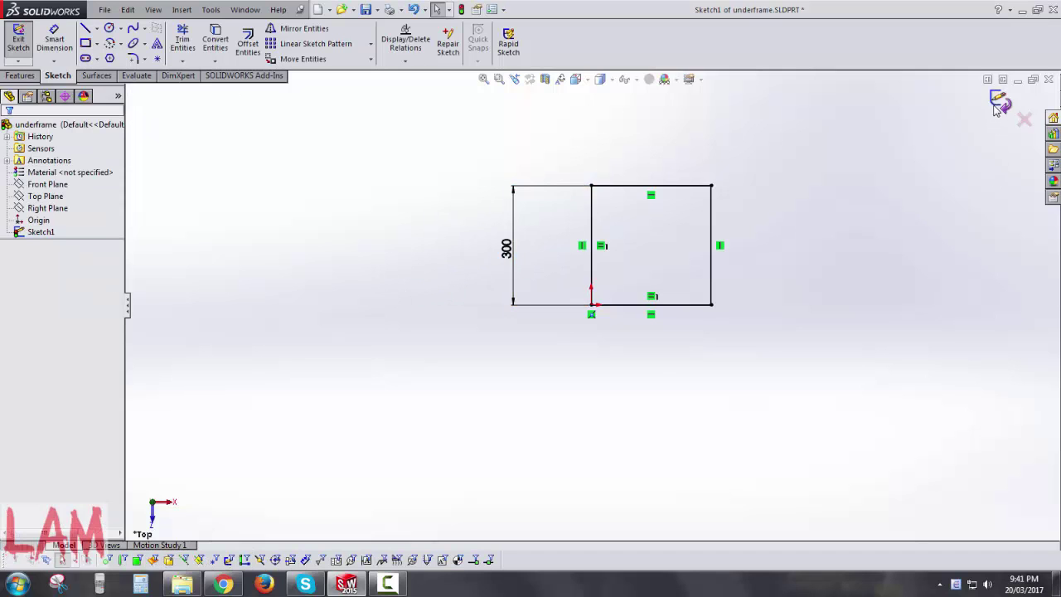
left_click(998, 103)
- Extrude the 300 mm square sketch 100 mm deep into Boss-Extrude1
left_click(33, 75)
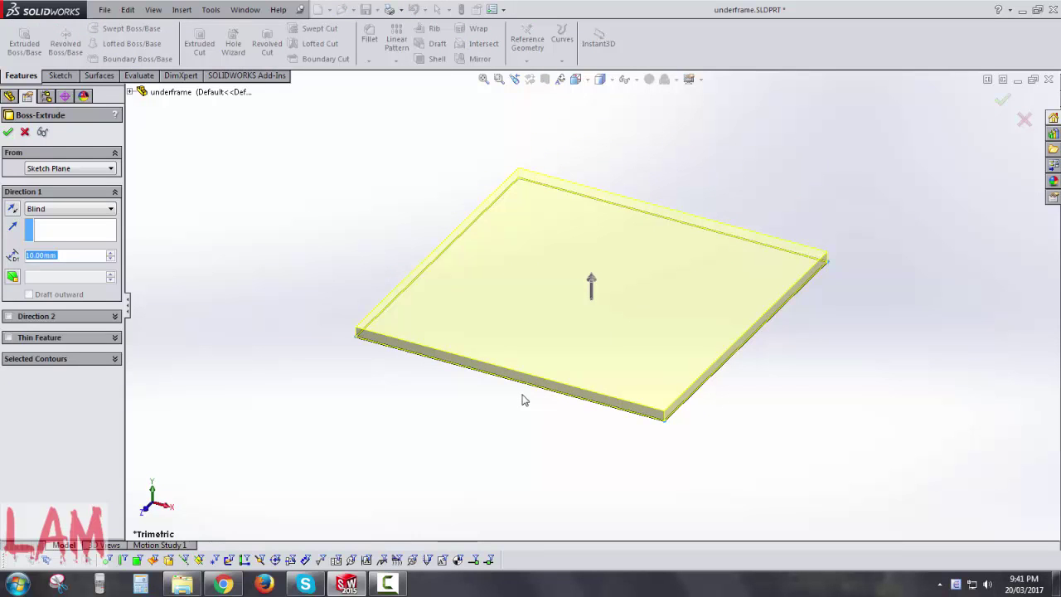
type("100")
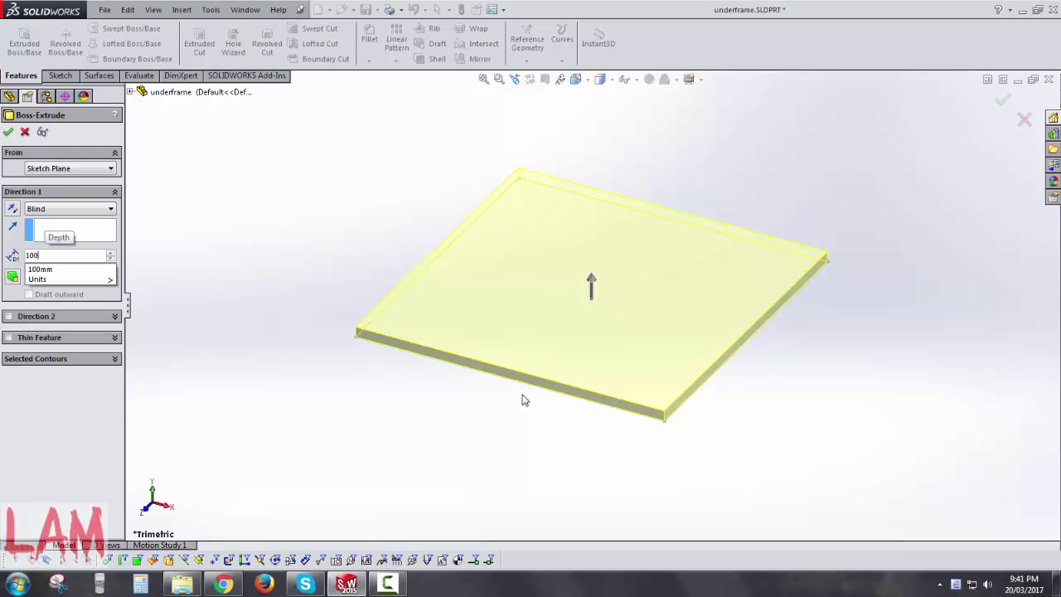
key("Return")
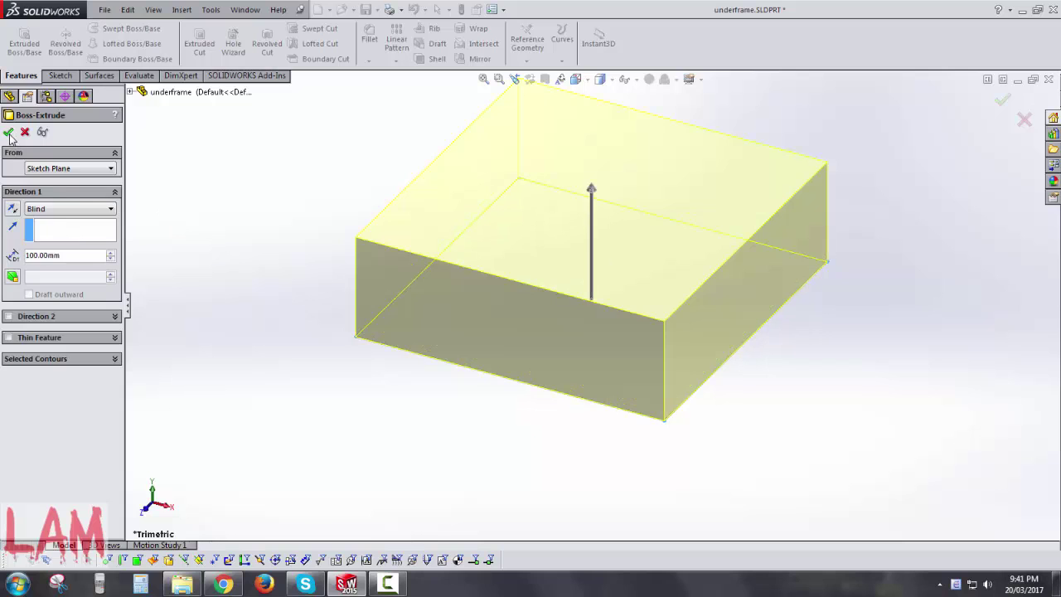
left_click(7, 132)
key("z")
key("z")
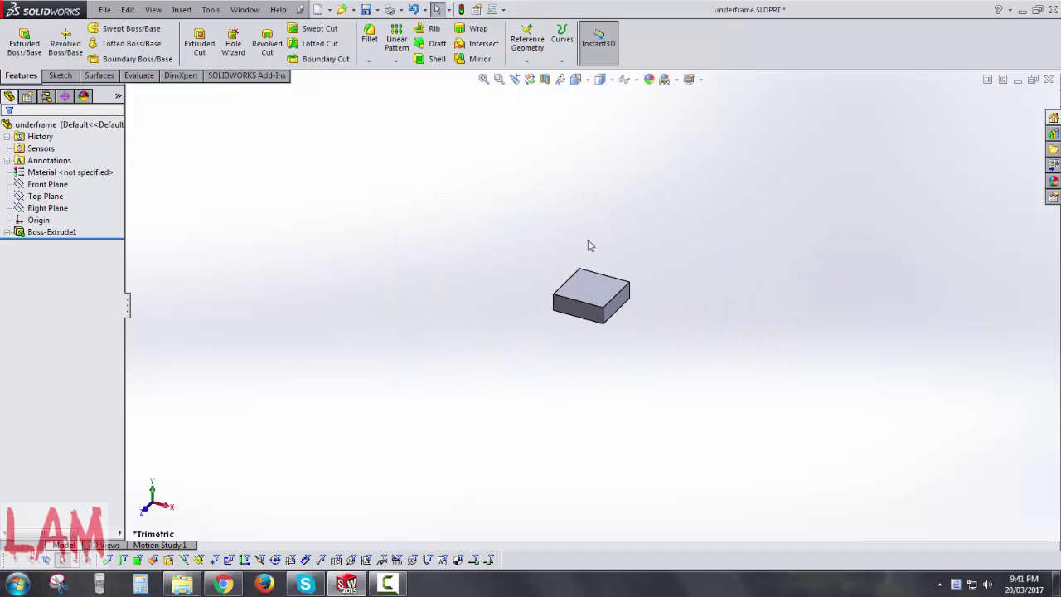
scroll(590, 244, "down", 2)
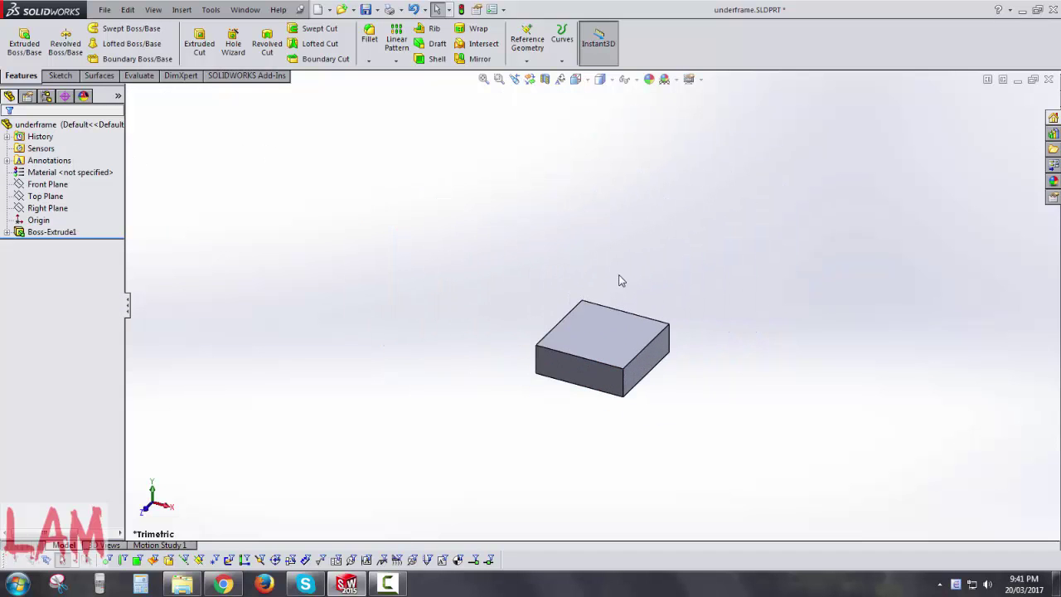
- Start a sketch on the block's top face and draw a rectangle along its top edge
left_click(602, 333)
scroll(615, 329, "down", 1)
right_click(614, 329)
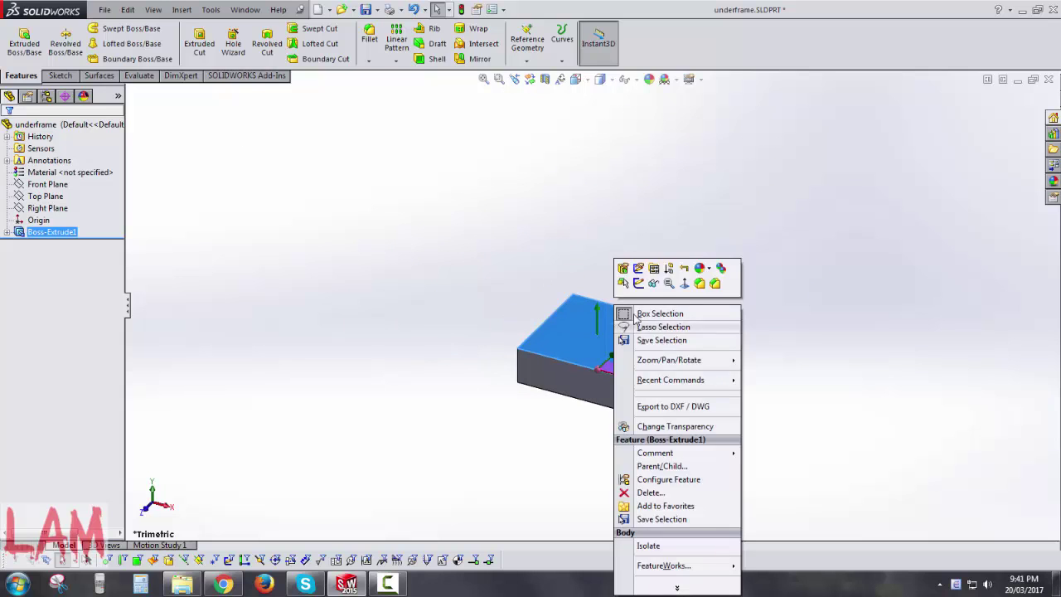
left_click(644, 271)
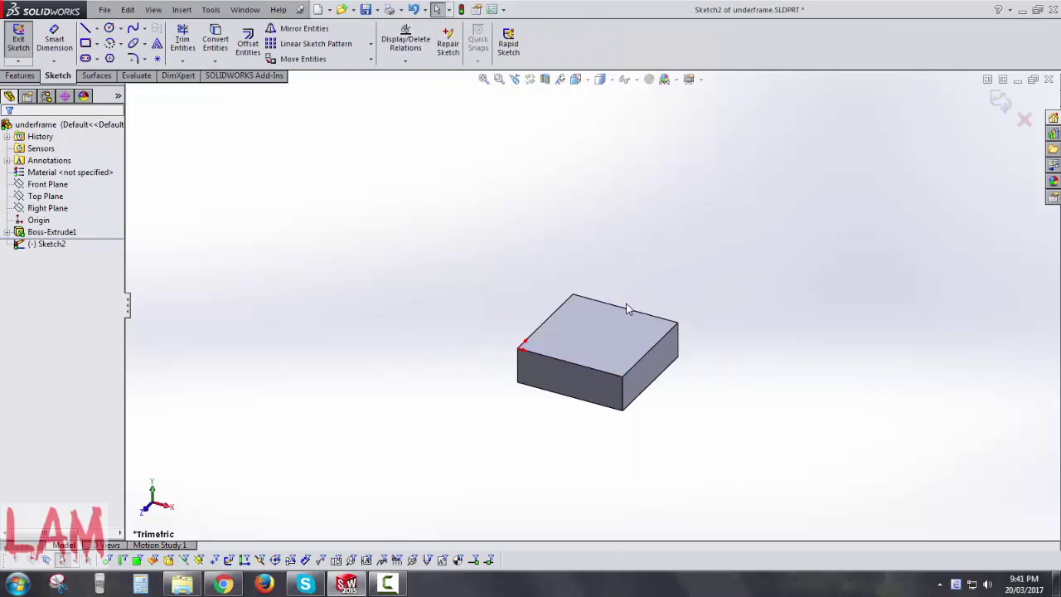
key("ctrl+8")
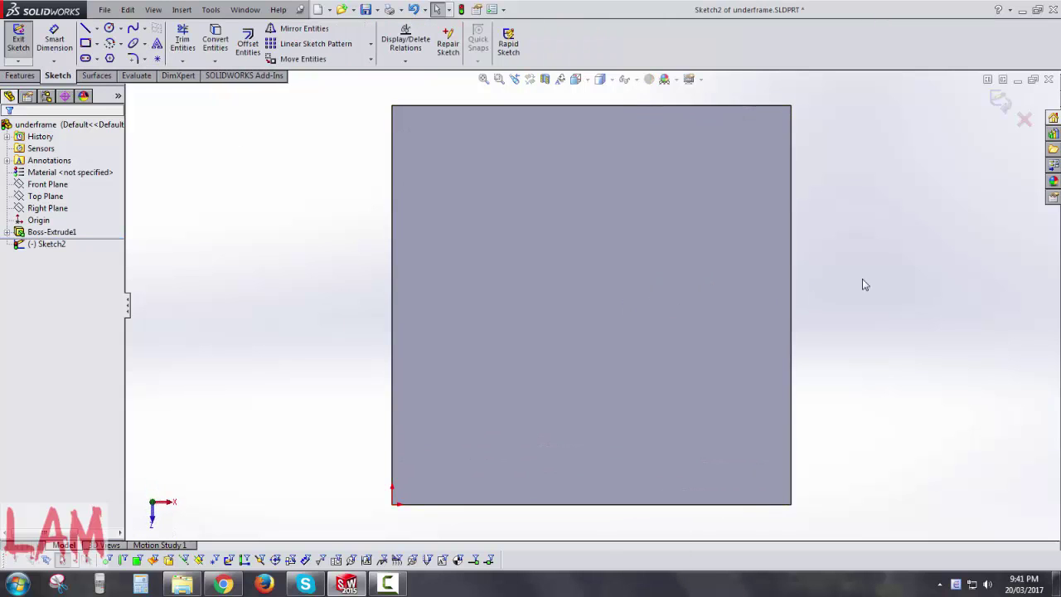
right_click_drag(862, 285, 867, 332)
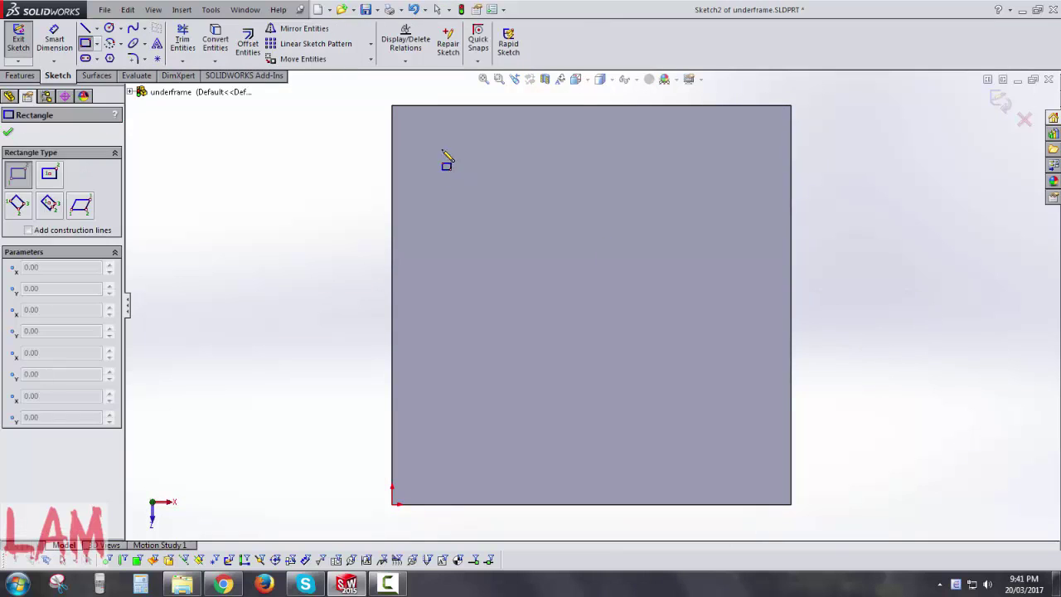
left_click(461, 105)
left_click(724, 188)
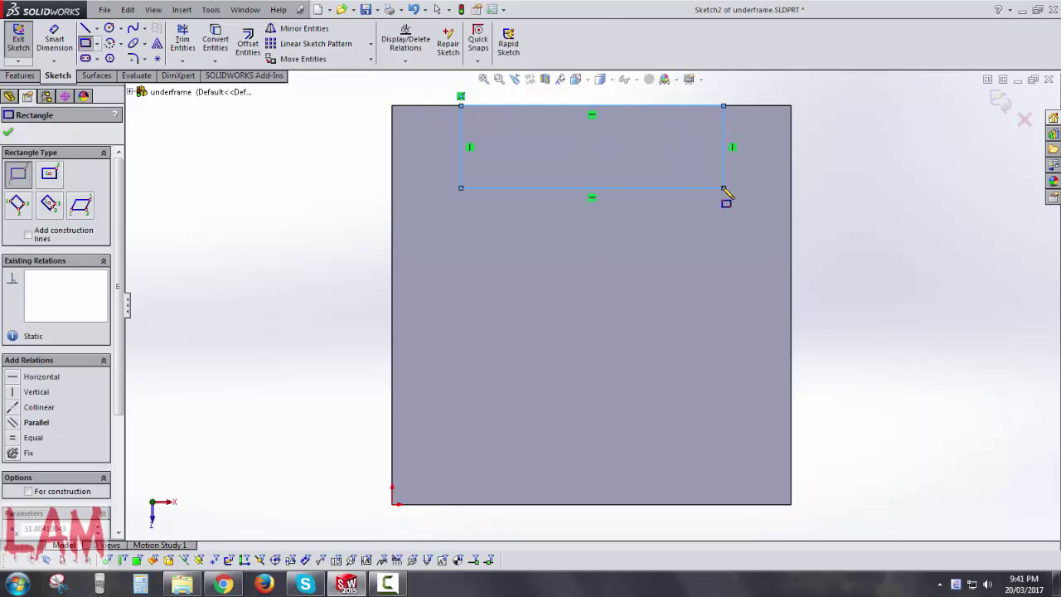
key("Escape")
- Centre the rectangle's top line on the plate edge with a midpoint relation
left_click(639, 103)
right_click(639, 103)
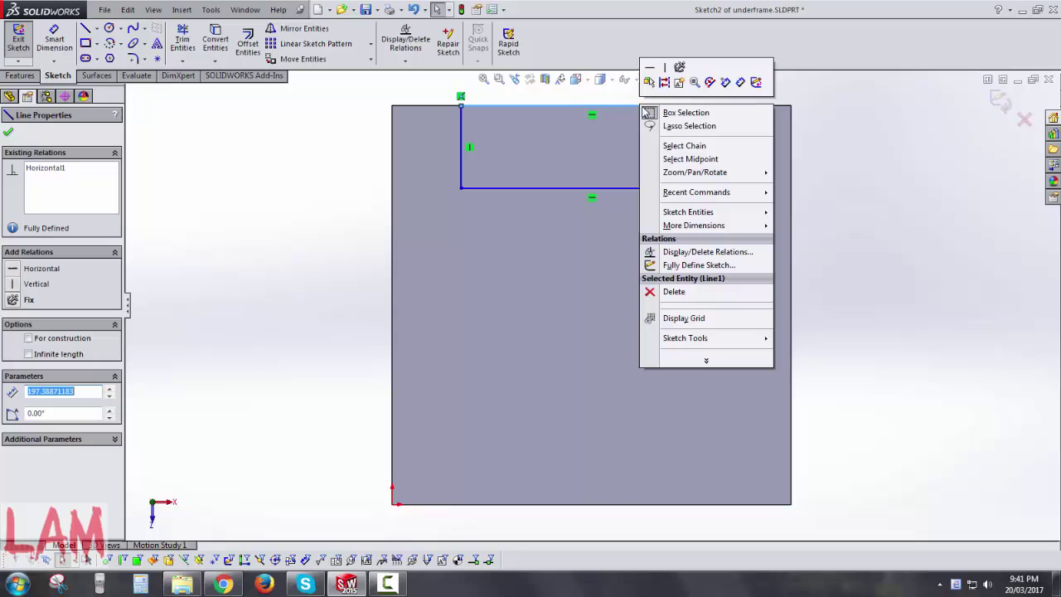
left_click(690, 158)
left_click(744, 107, "ctrl")
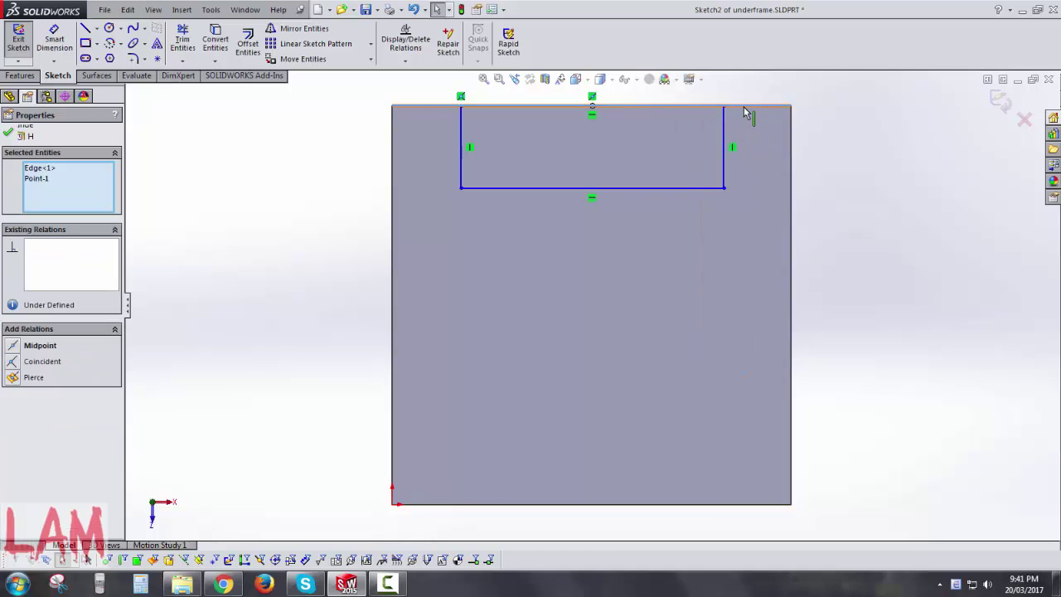
left_click(782, 48)
left_click(855, 180)
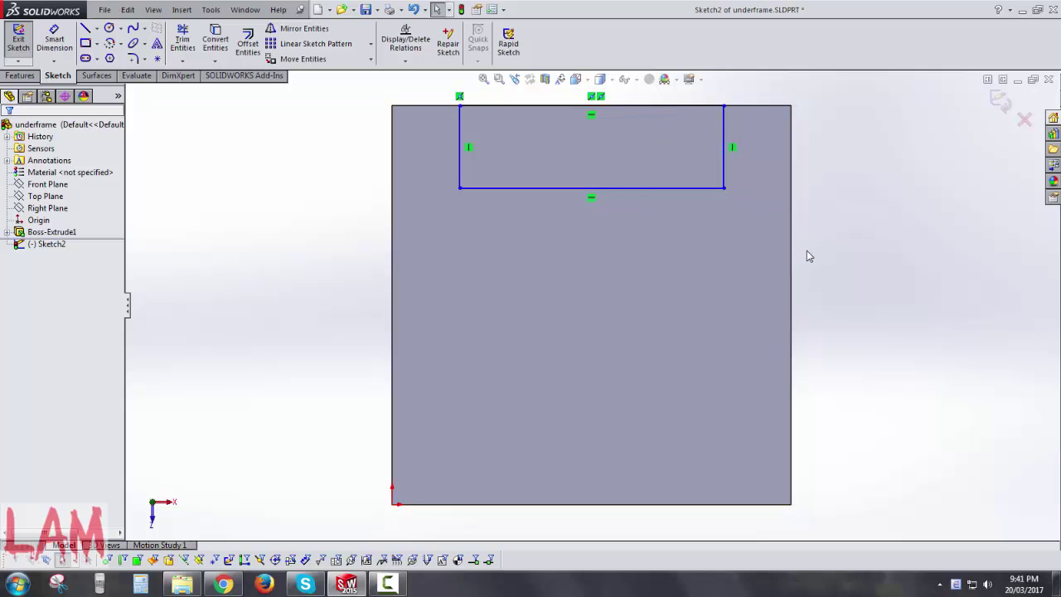
- Dimension the rectangle 150 mm wide and 50 mm tall, then exit the sketch
right_click_drag(810, 257, 813, 138)
left_click(687, 106)
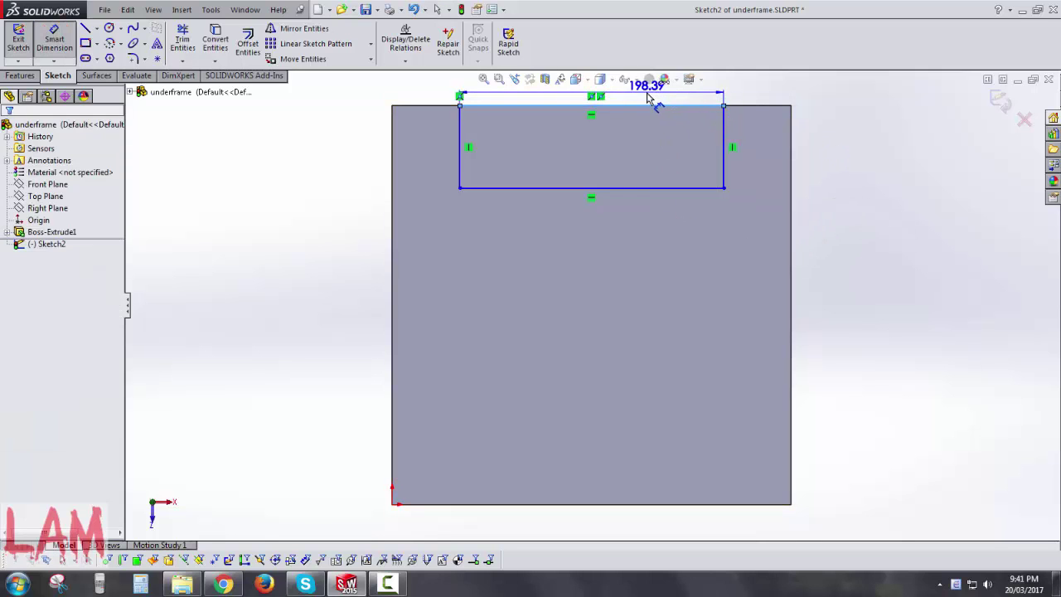
left_click(649, 98)
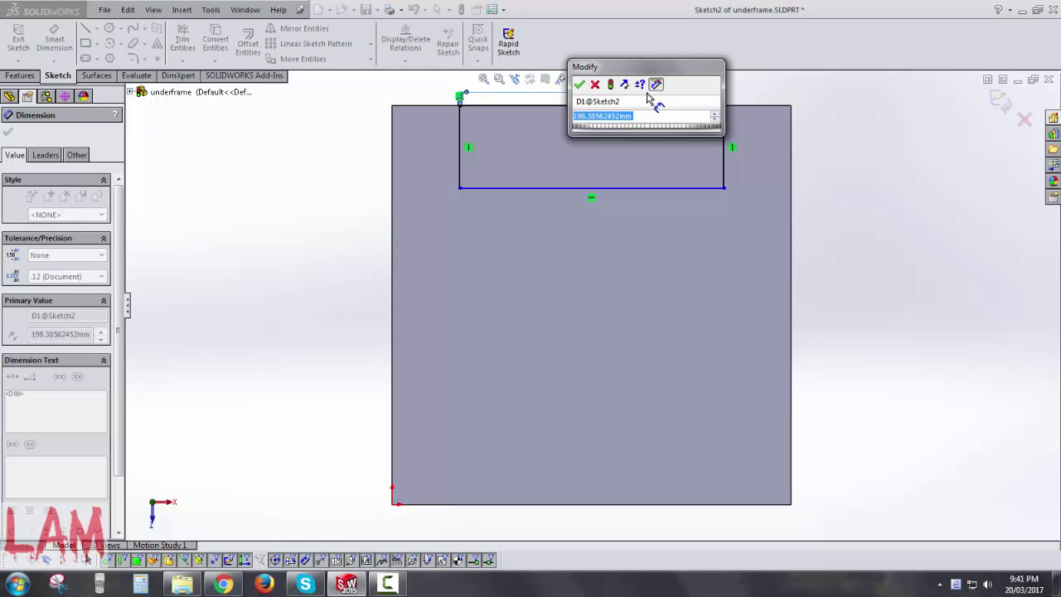
type("150")
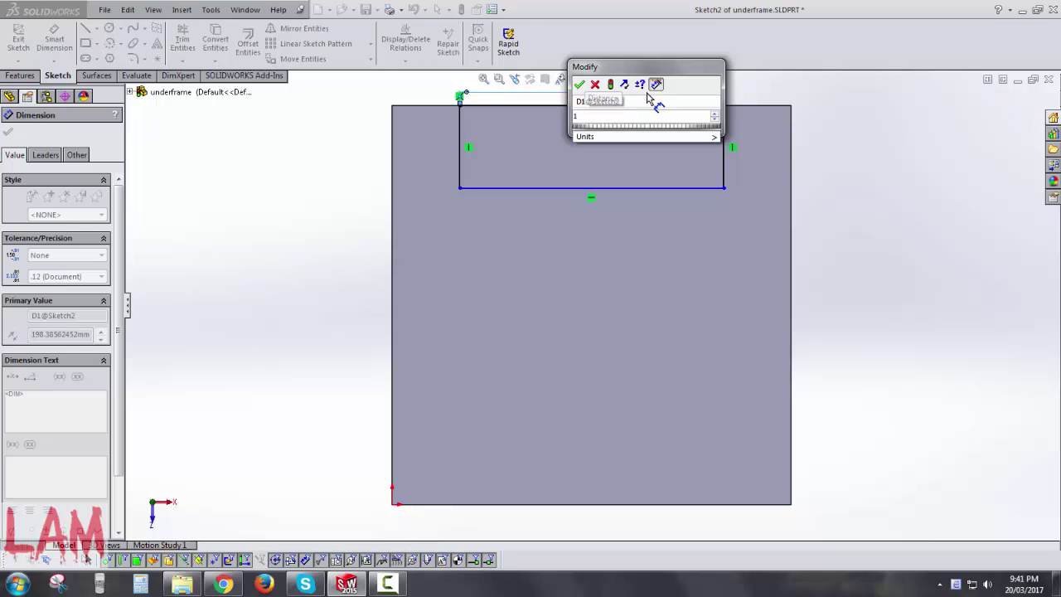
key("Return")
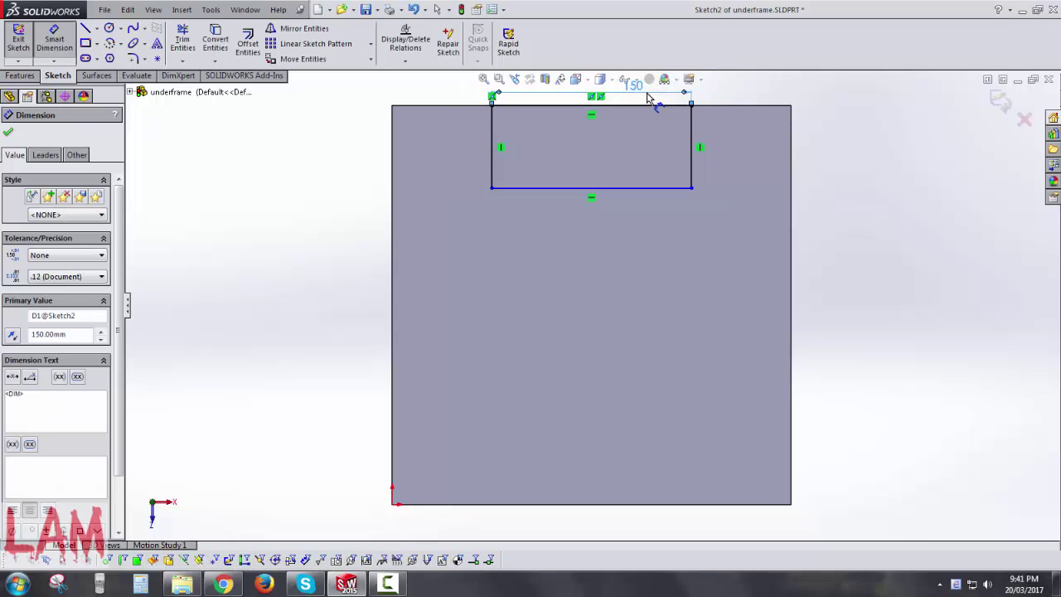
left_click(694, 135)
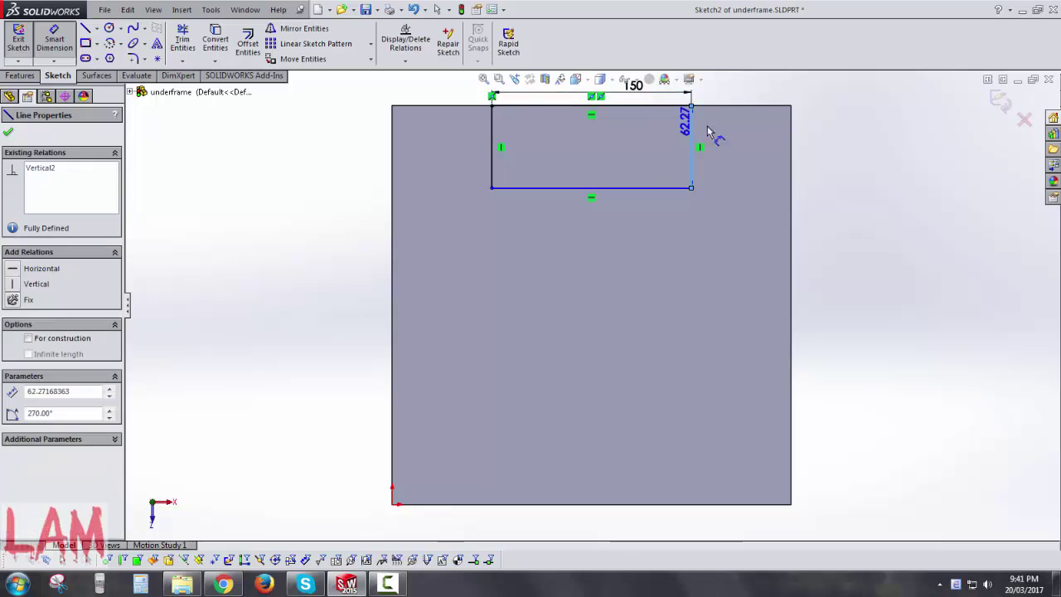
left_click(741, 143)
type("50")
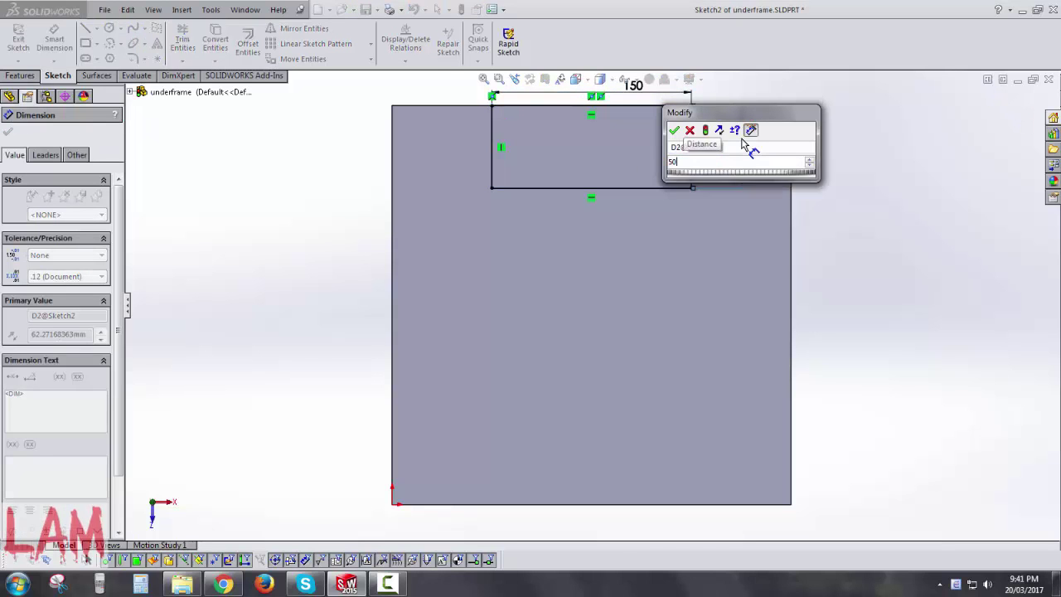
key("Return")
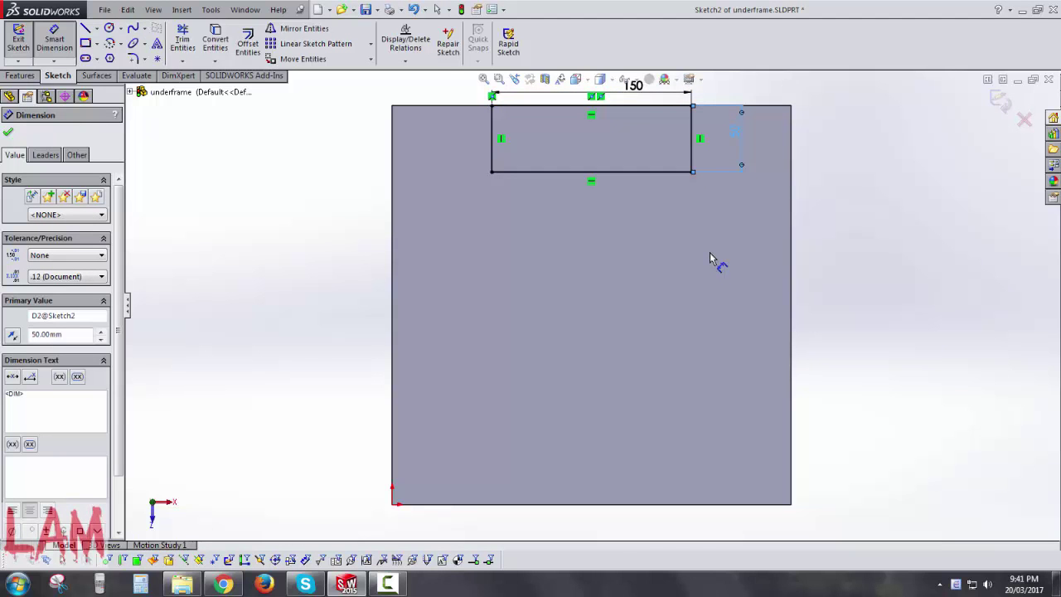
key("Escape")
key("Escape")
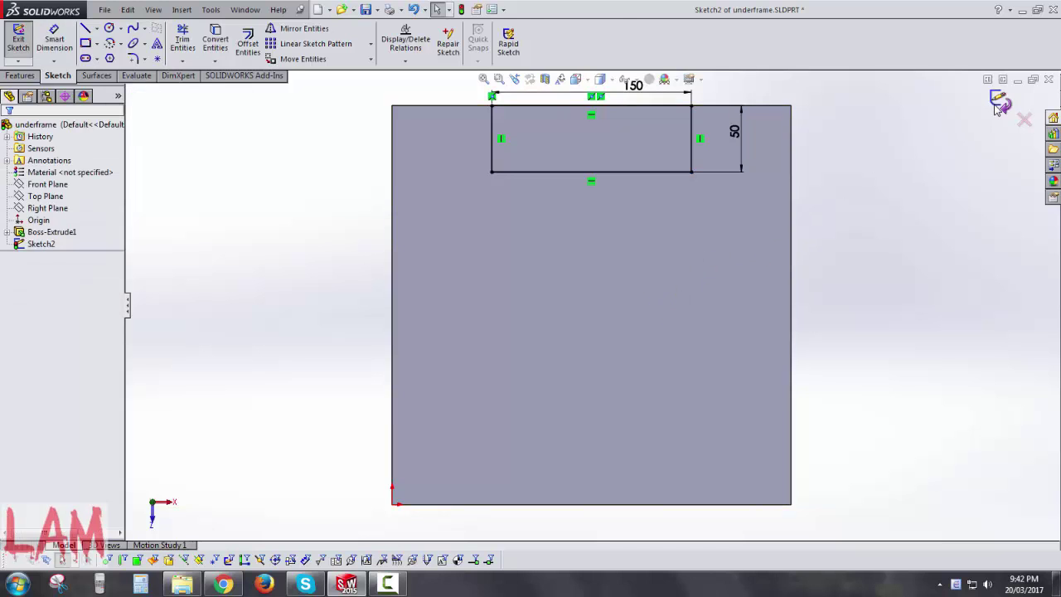
left_click(1000, 104)
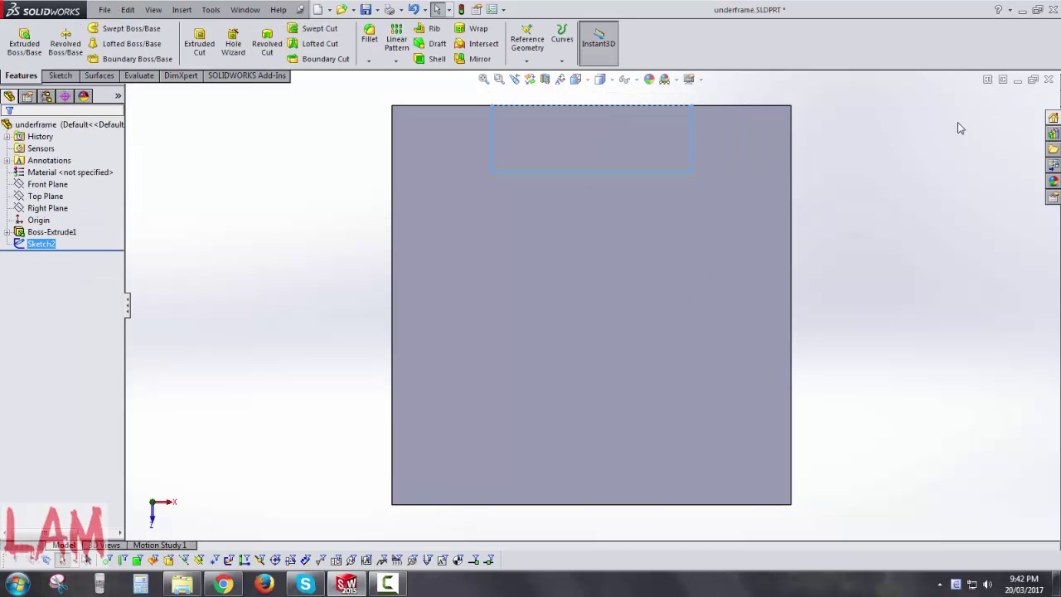
- Extrude the 150 × 50 mm rectangle 400 mm into the upright post
left_click(24, 41)
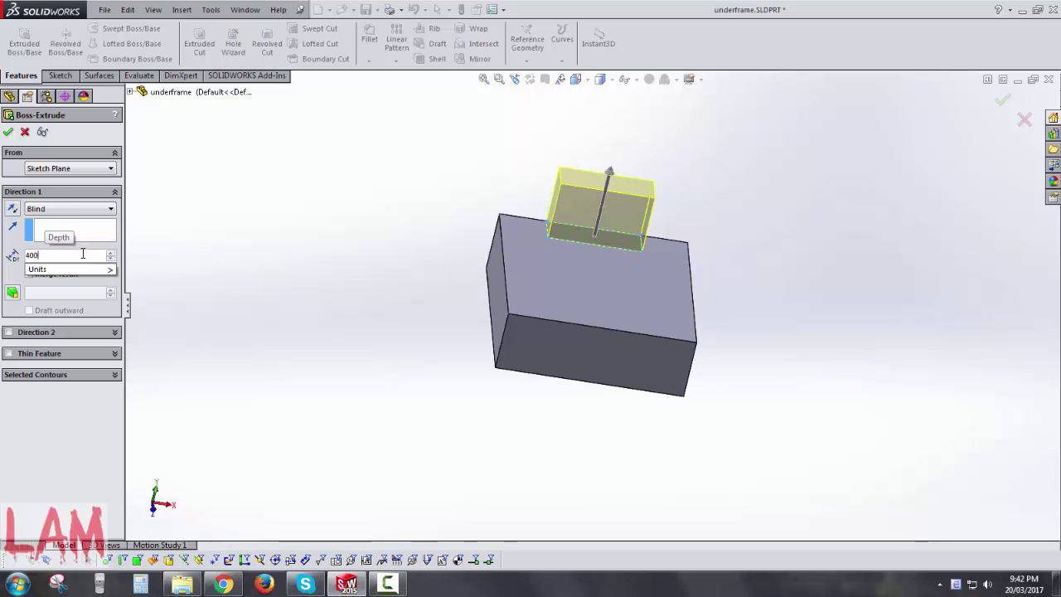
type("400")
key("Return")
key("z")
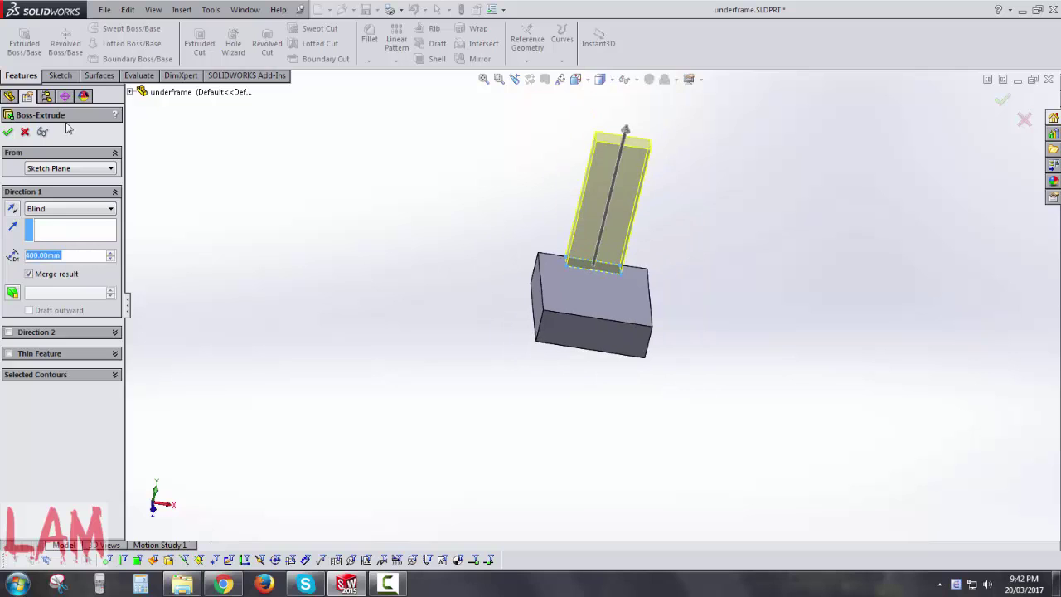
left_click(8, 132)
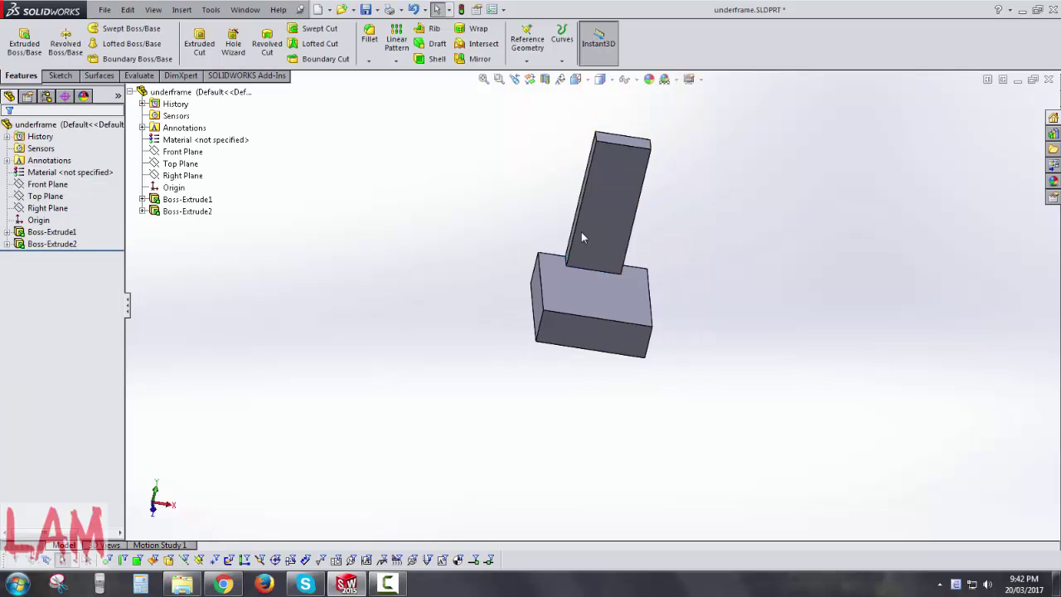
mouse_move(658, 240)
middle_mouse_down()
mouse_move(684, 276)
mouse_move(606, 194)
middle_mouse_up()
left_click(612, 176)
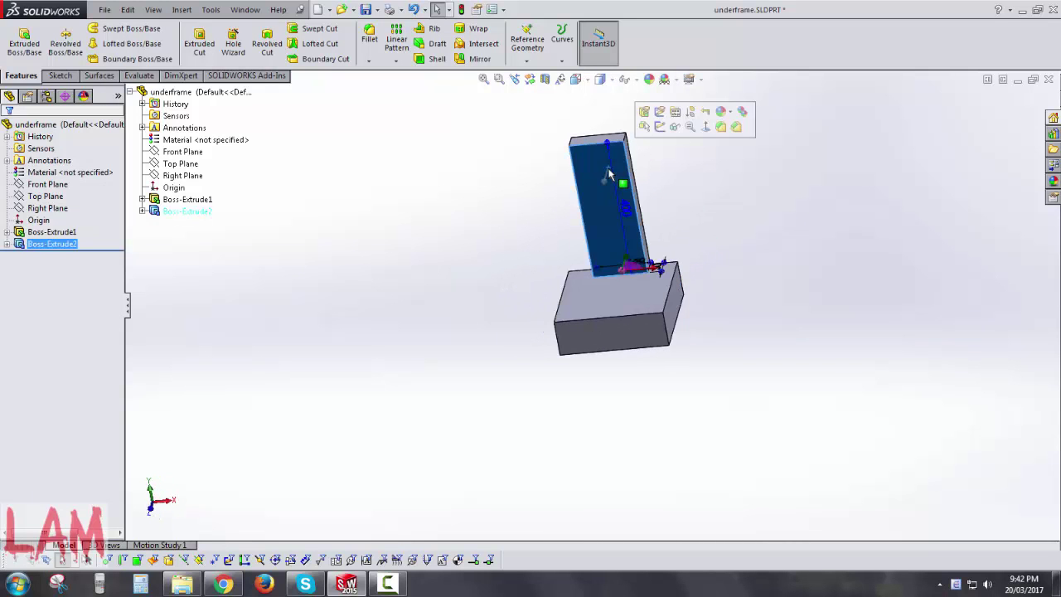
- Sketch a circle on the upright's face, vertically aligned with the top edge's midpoint
left_click(660, 126)
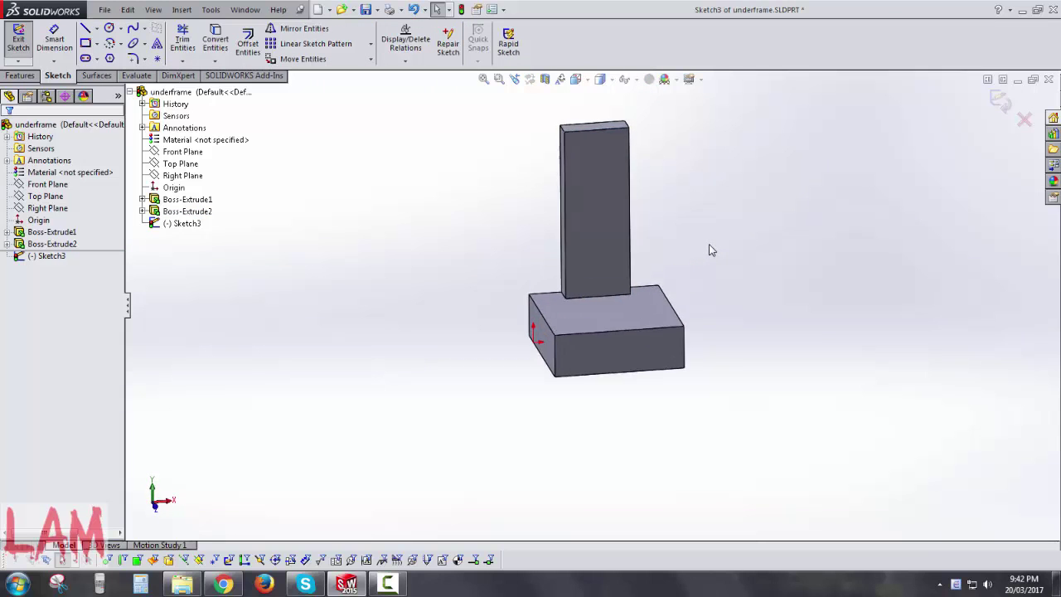
right_click_drag(764, 182, 824, 183)
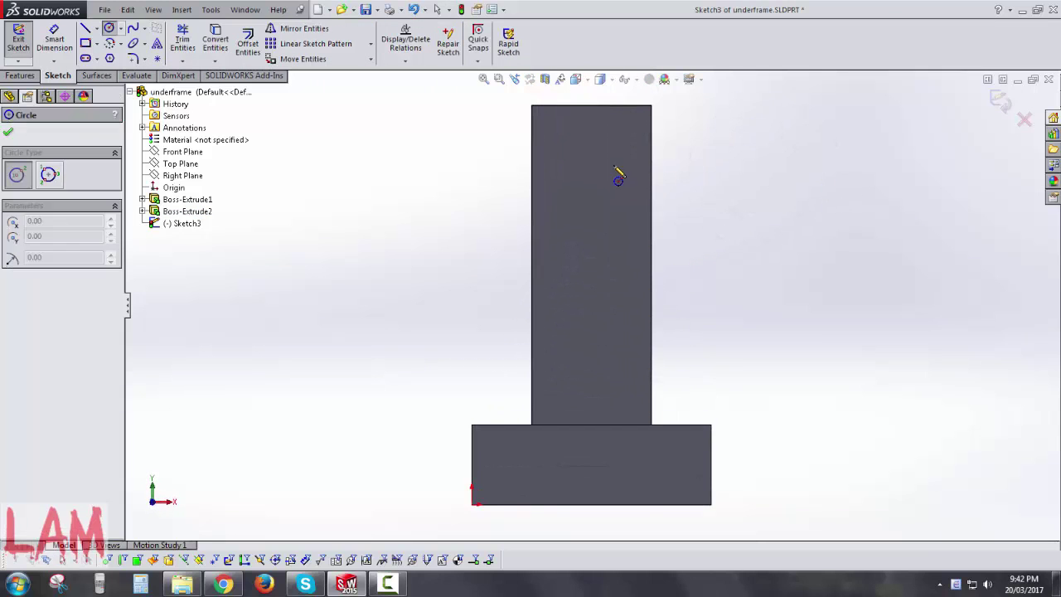
left_click_drag(590, 128, 611, 141)
key("Escape")
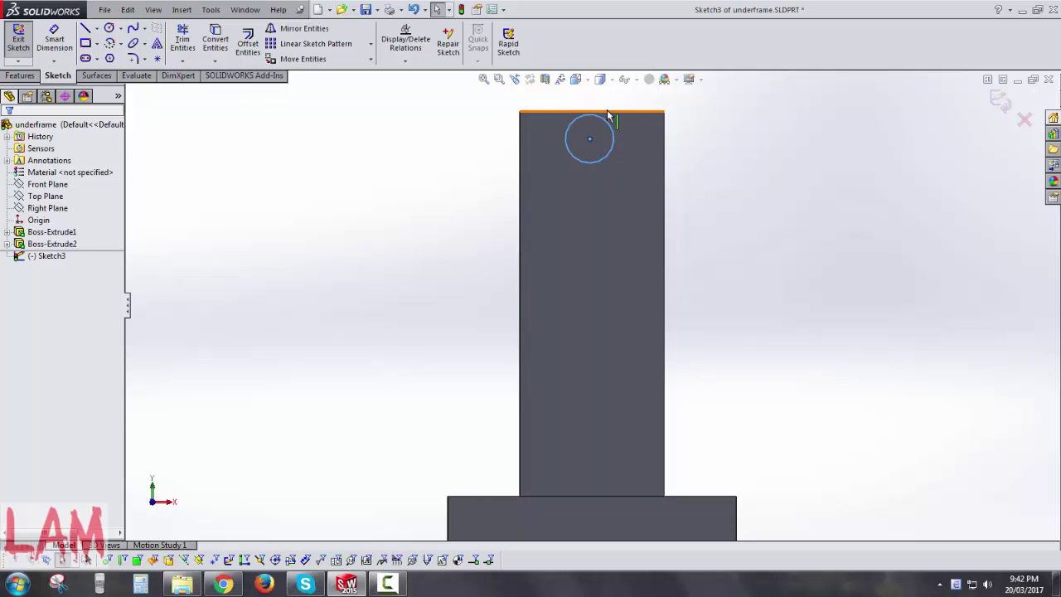
right_click(608, 111)
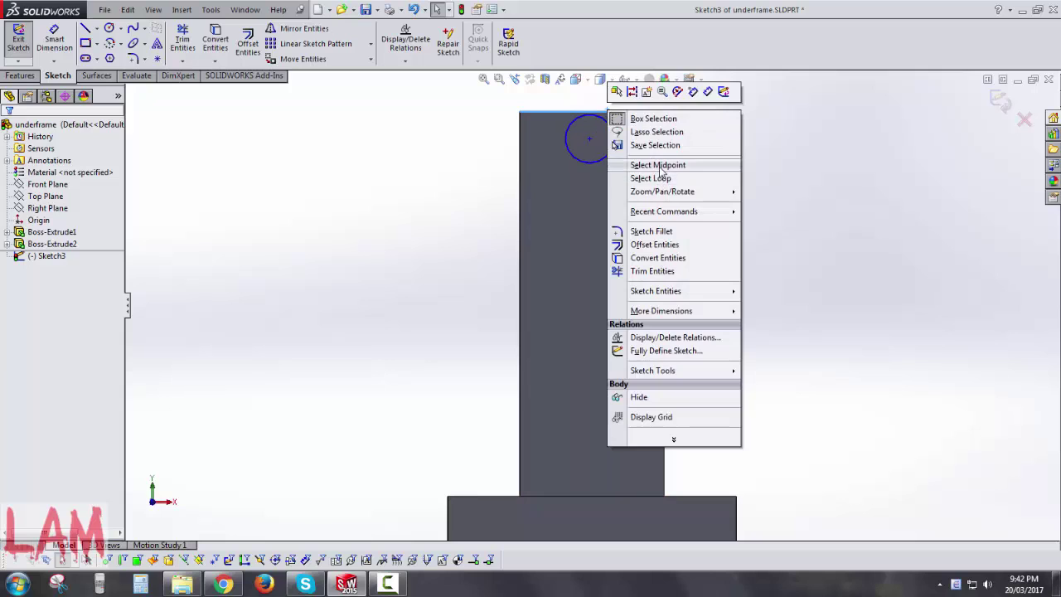
left_click(659, 165)
left_click(590, 139, "ctrl")
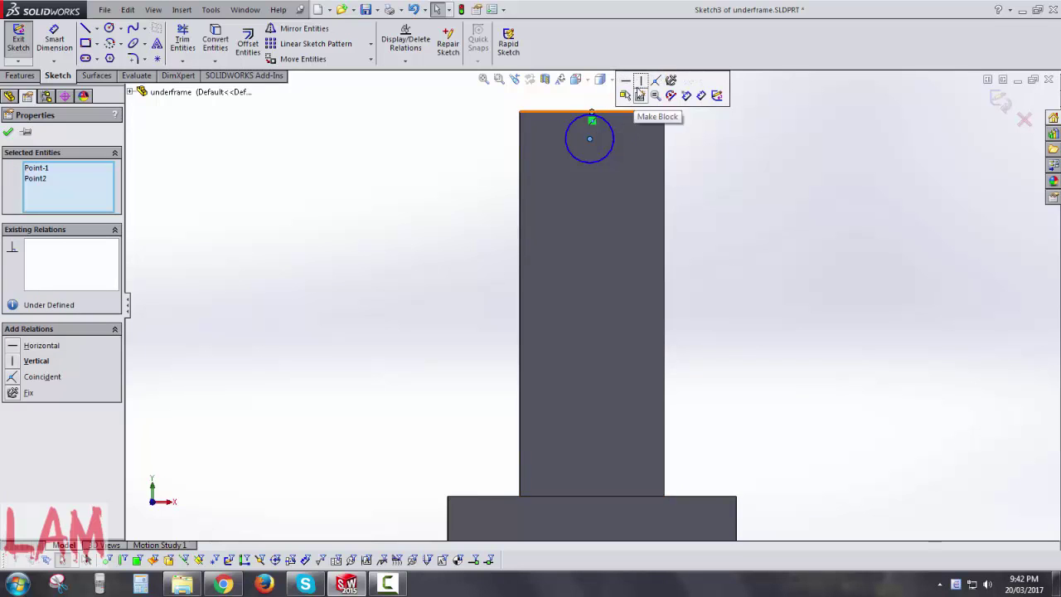
left_click(640, 95)
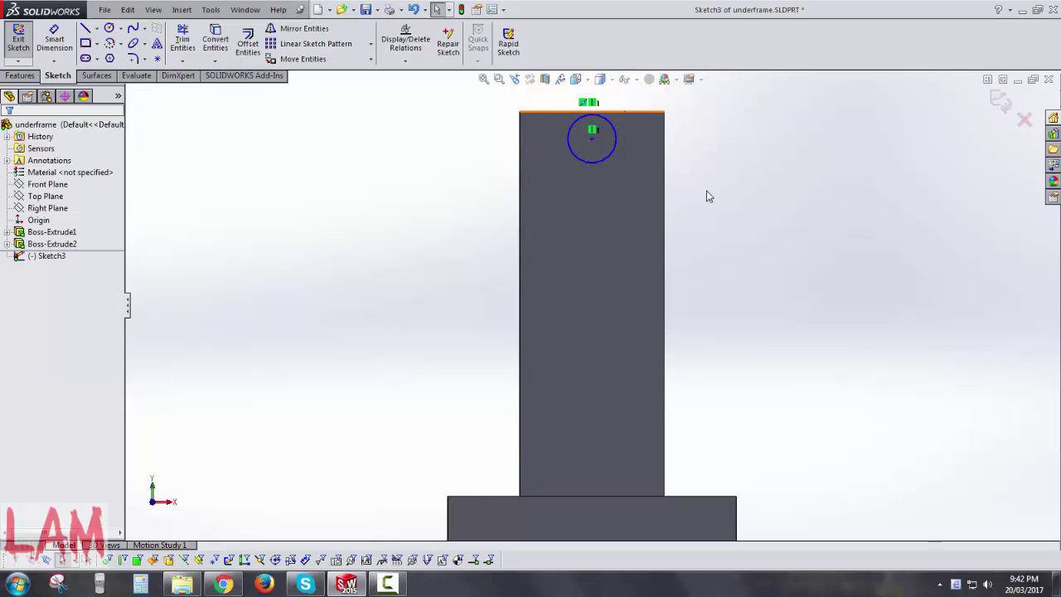
- Dimension the circle to Ø10 mm, with its centre 50 mm below the top edge
right_click_drag(755, 204, 754, 166)
left_click(626, 146)
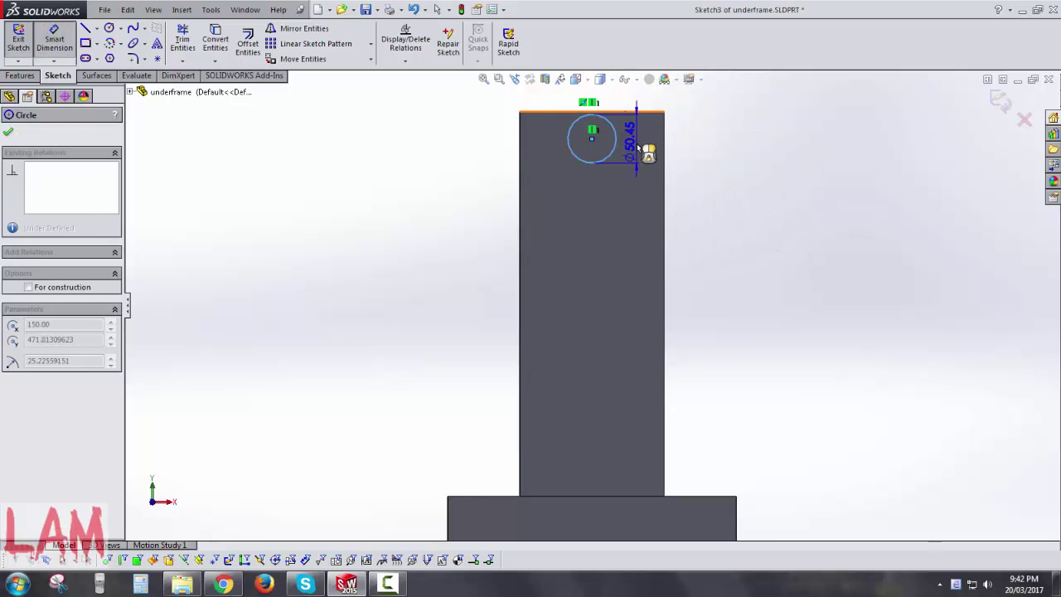
left_click(643, 150)
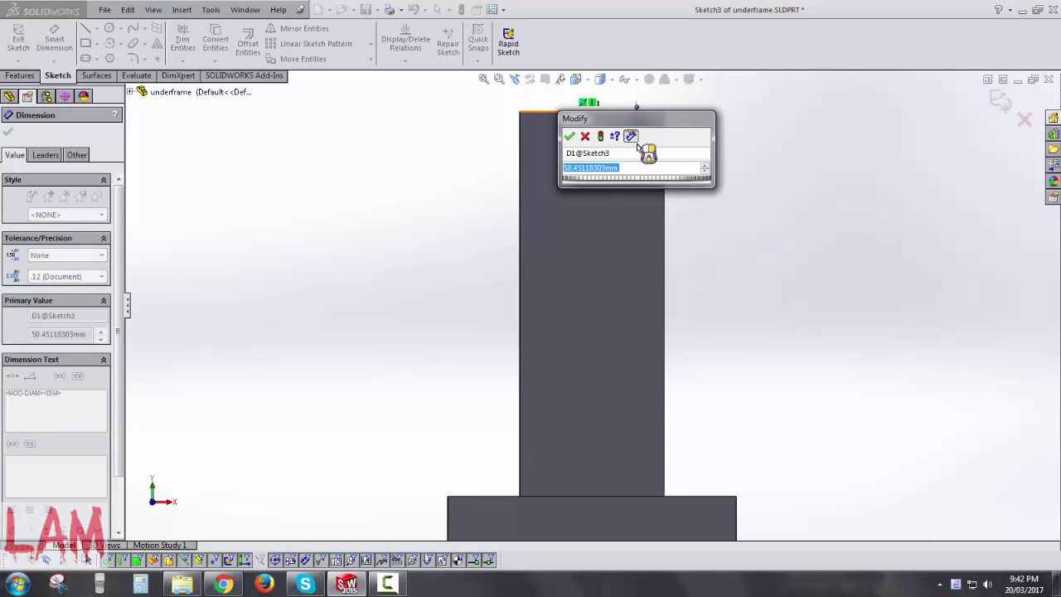
type("10")
key("Return")
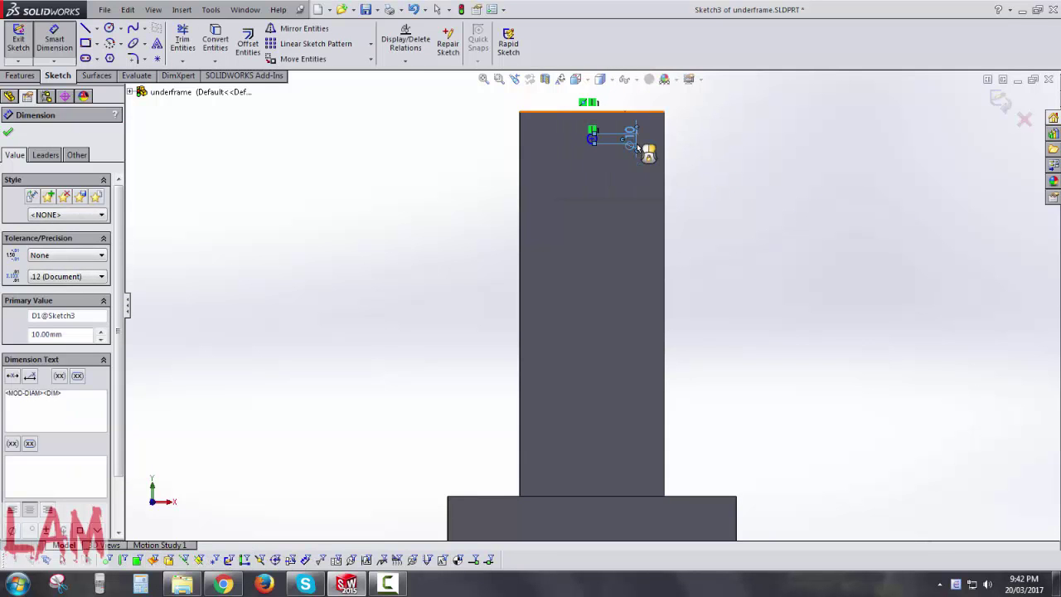
left_click(592, 138)
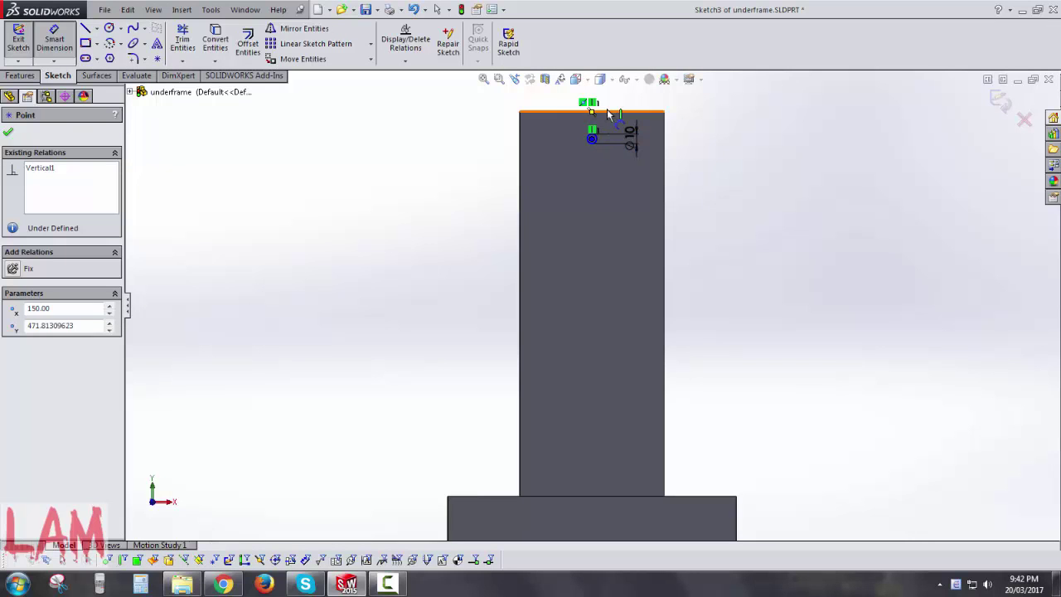
left_click(591, 111)
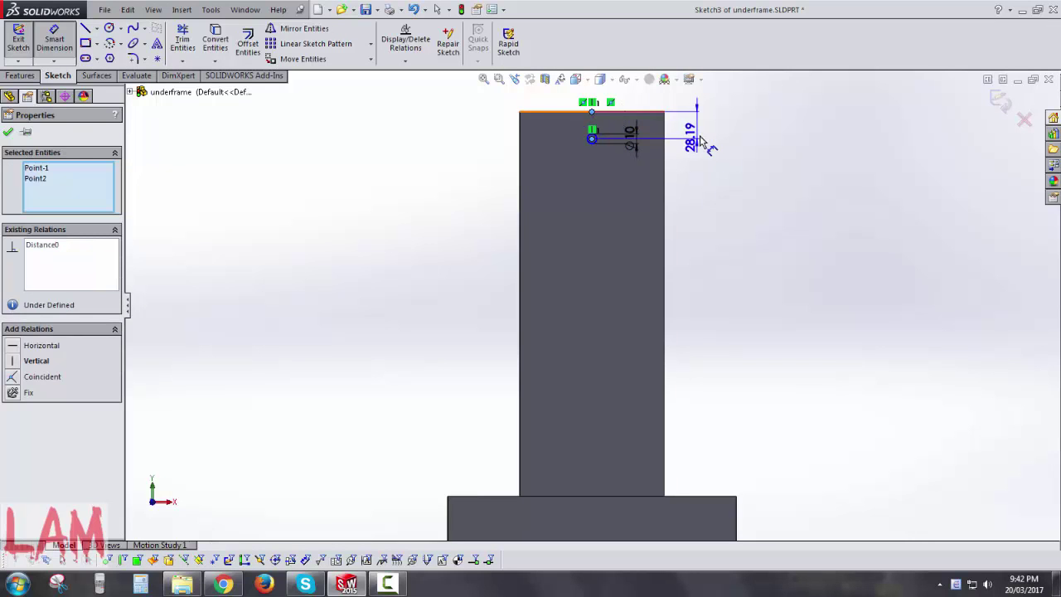
scroll(704, 110, "up", 2)
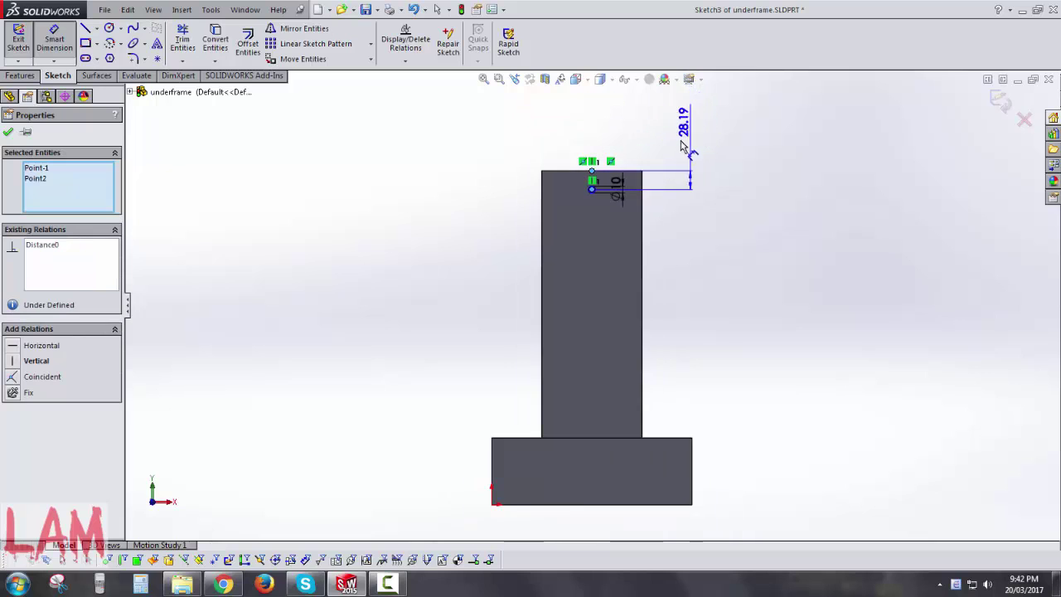
left_click(663, 154)
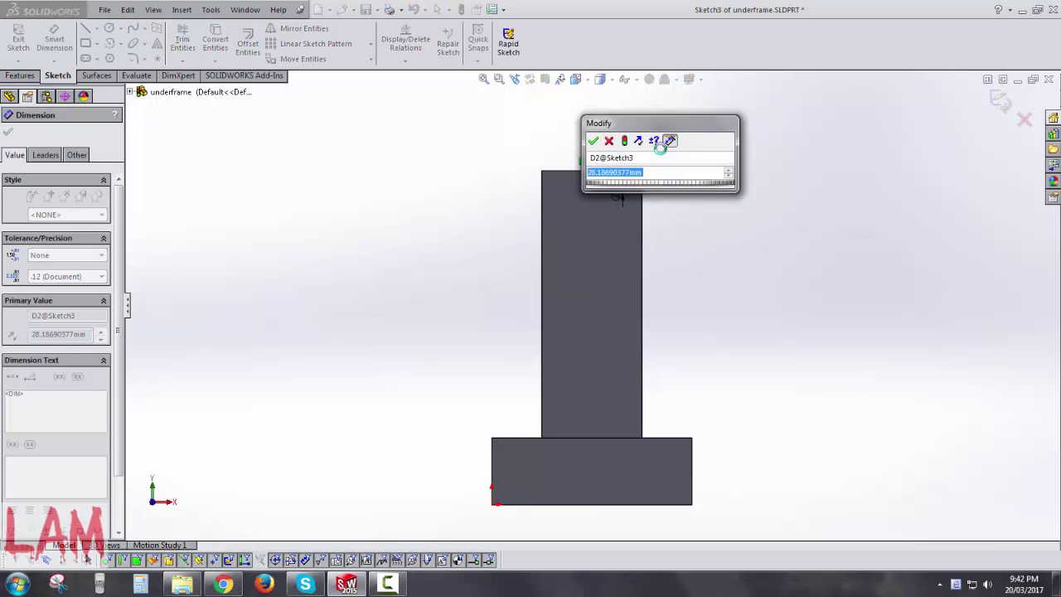
type("50")
key("Return")
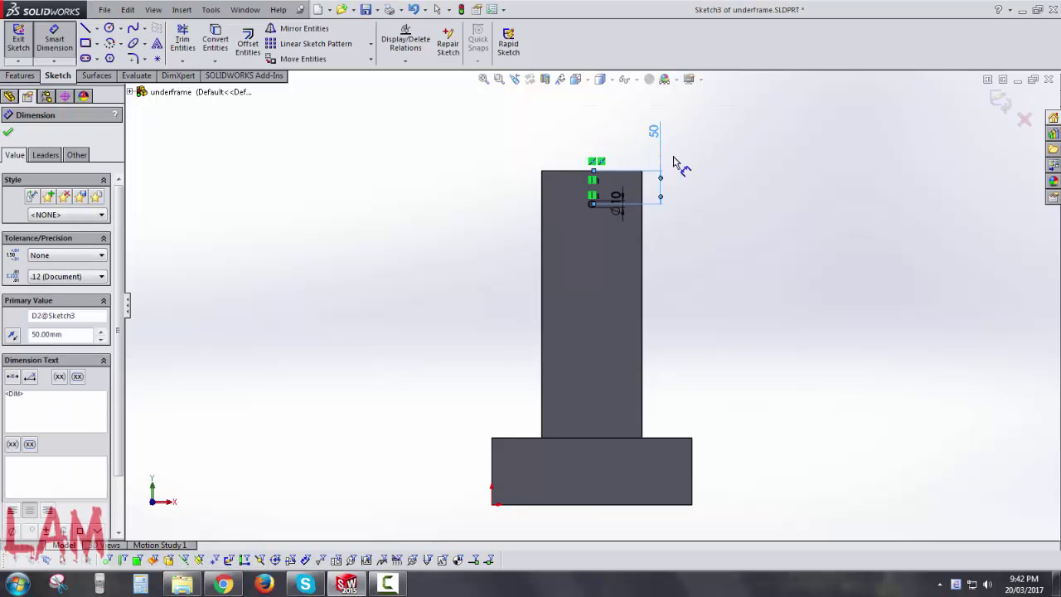
left_click(703, 199)
- Extrude the Ø10 mm circle 100 mm into the pin, Boss-Extrude3
left_click(1002, 101)
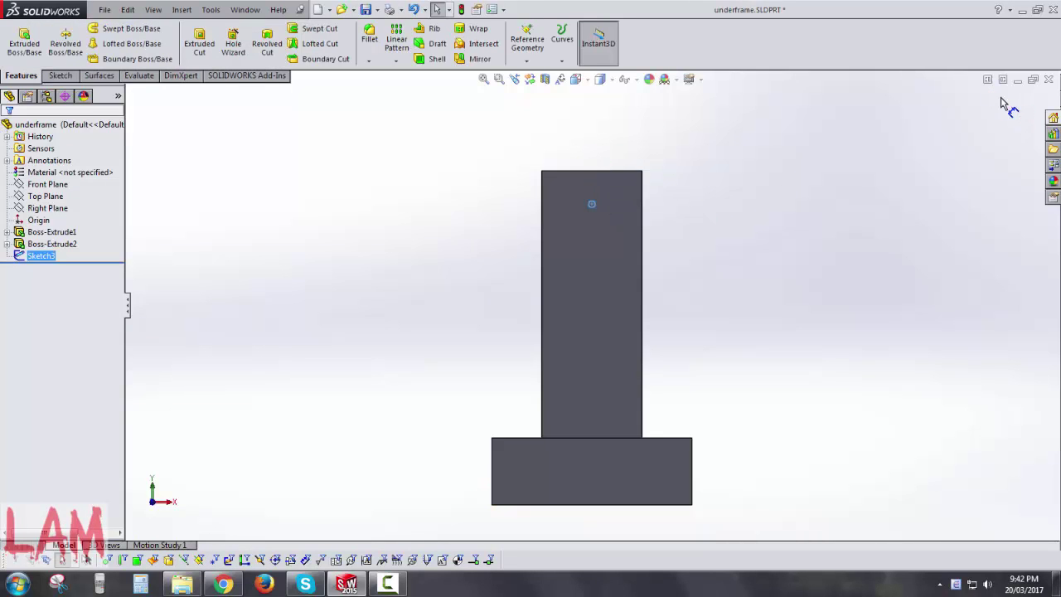
left_click(24, 40)
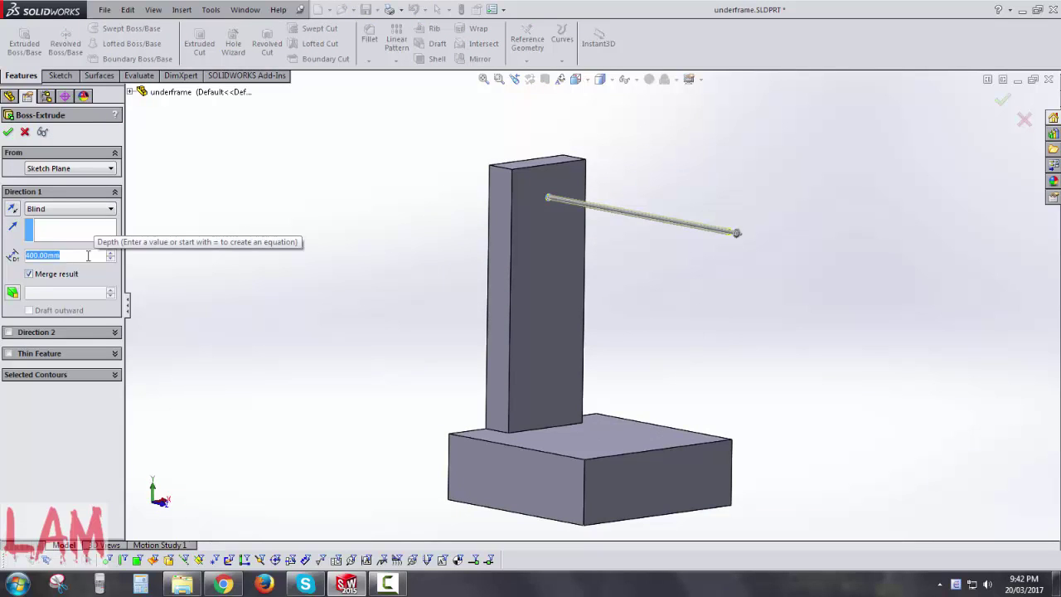
type("100")
key("Return")
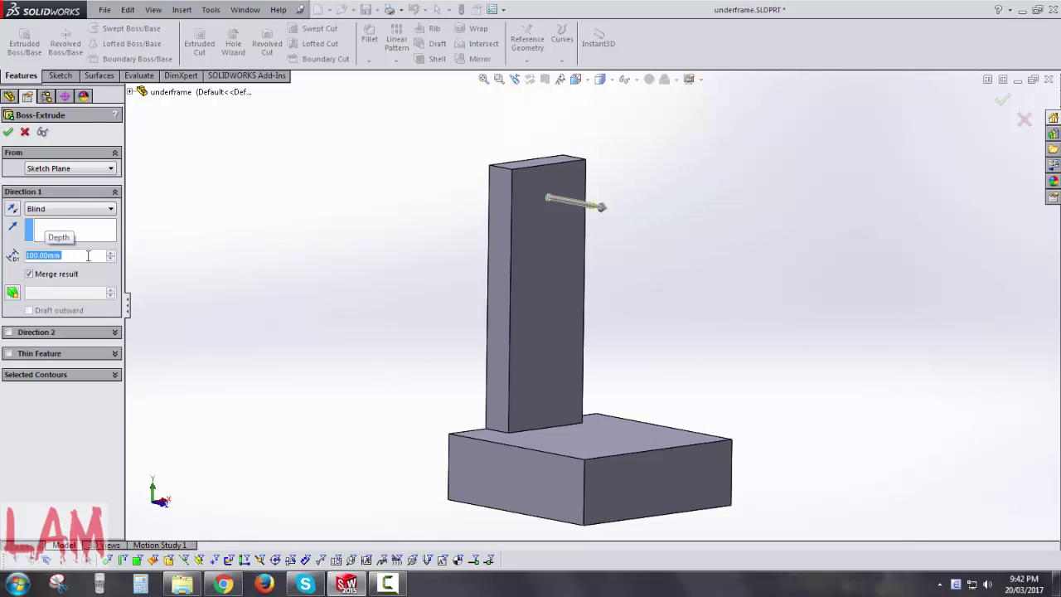
left_click(8, 132)
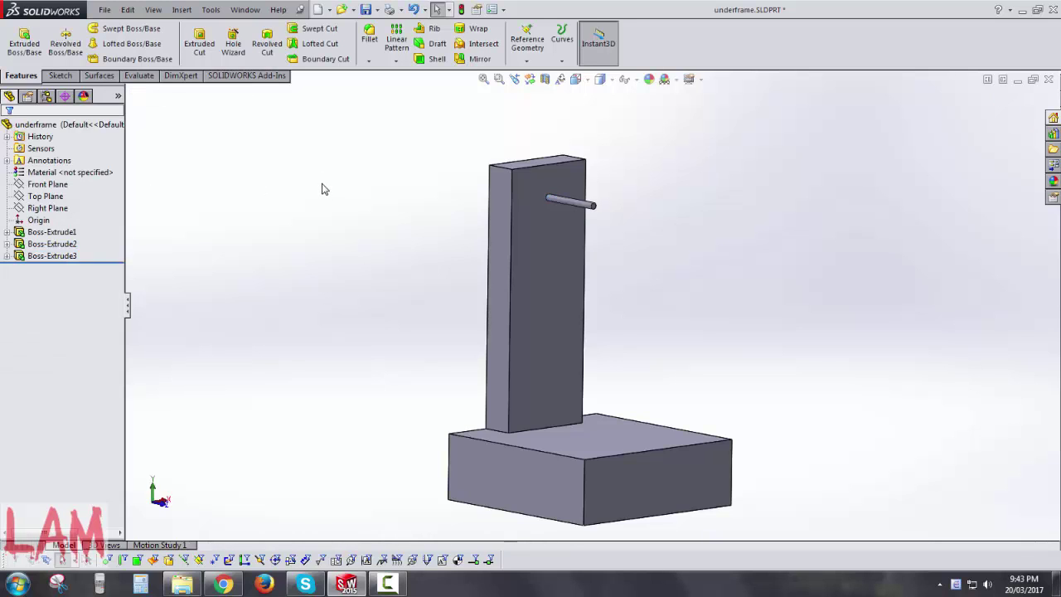
- Assign Alloy Steel as the underframe material and close the part
left_click(50, 173)
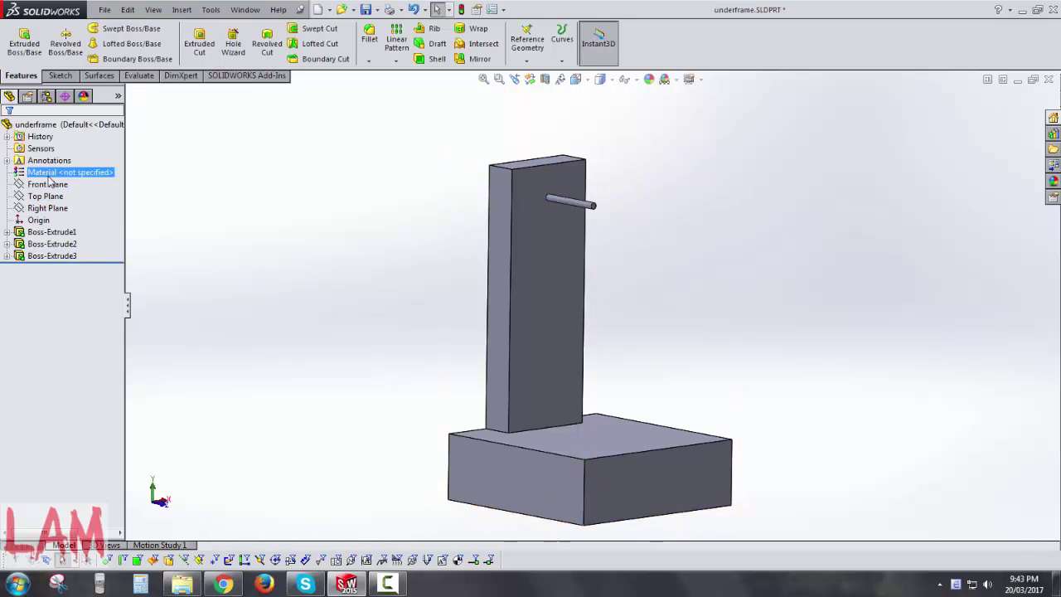
right_click(50, 176)
left_click(66, 184)
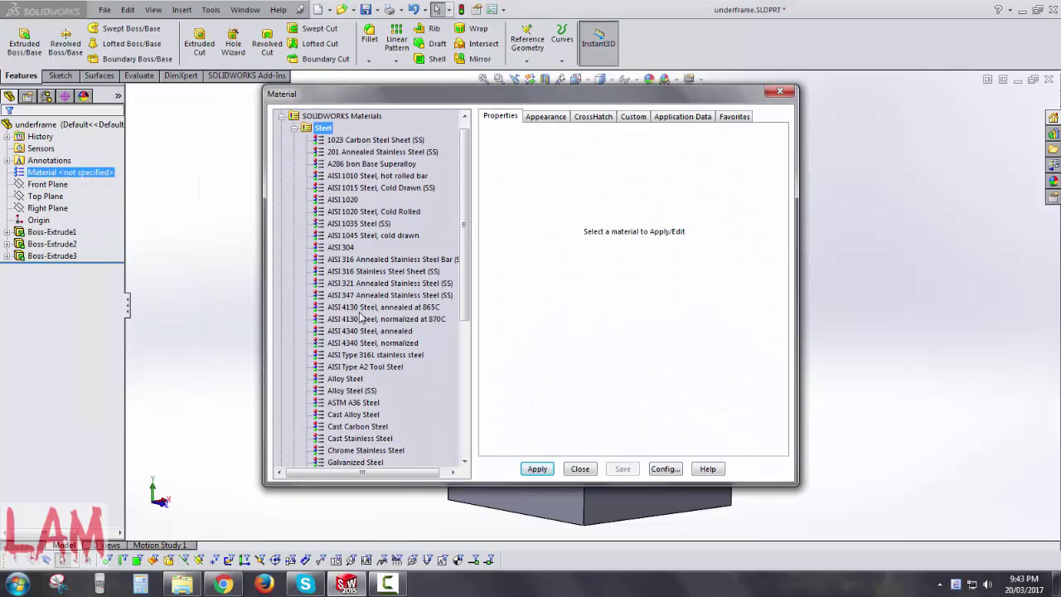
left_click(348, 379)
left_click(537, 469)
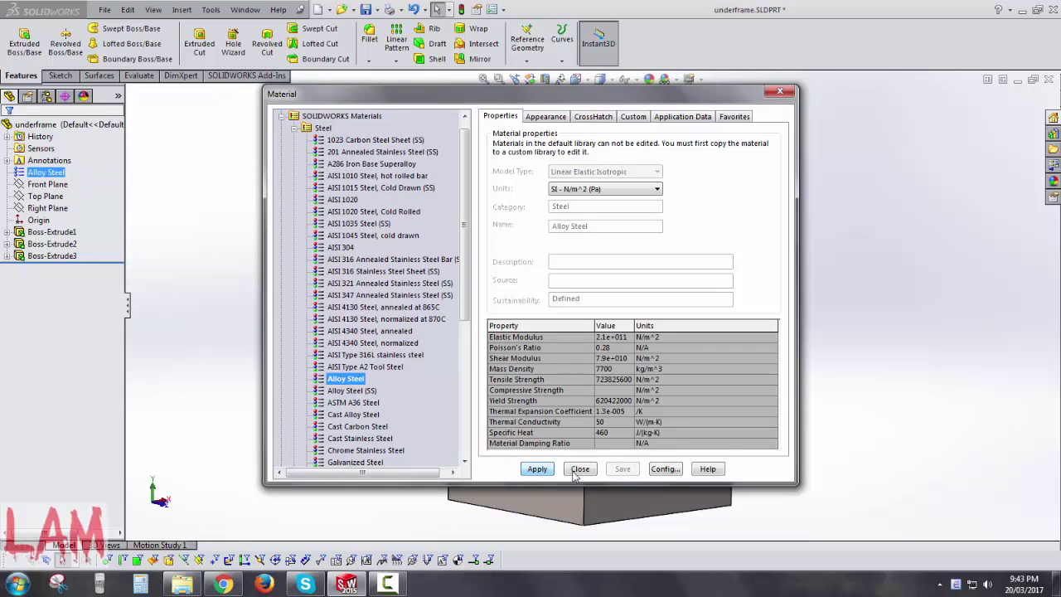
left_click(579, 470)
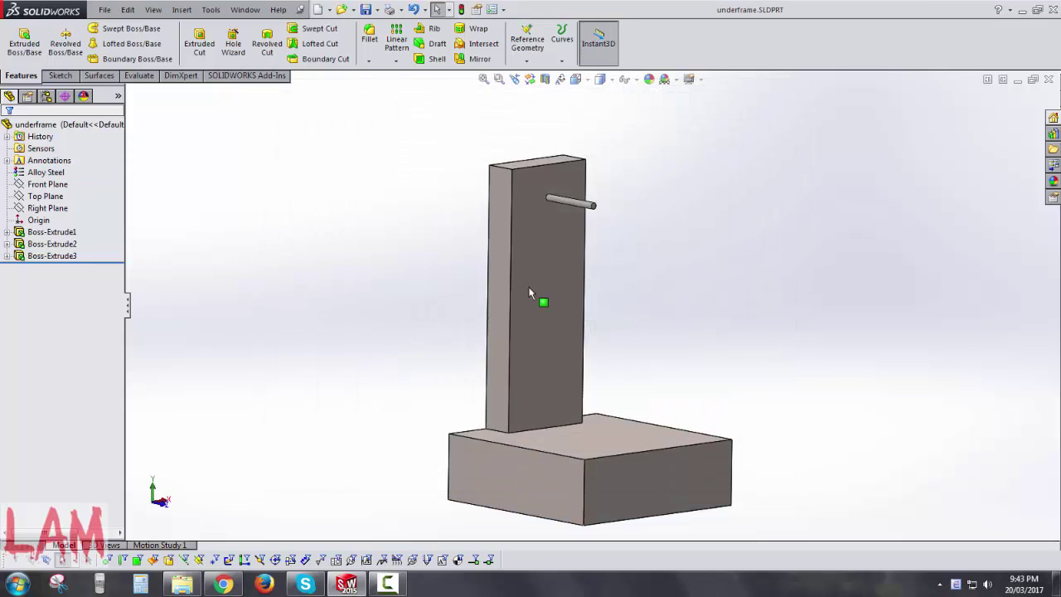
left_click(1049, 80)
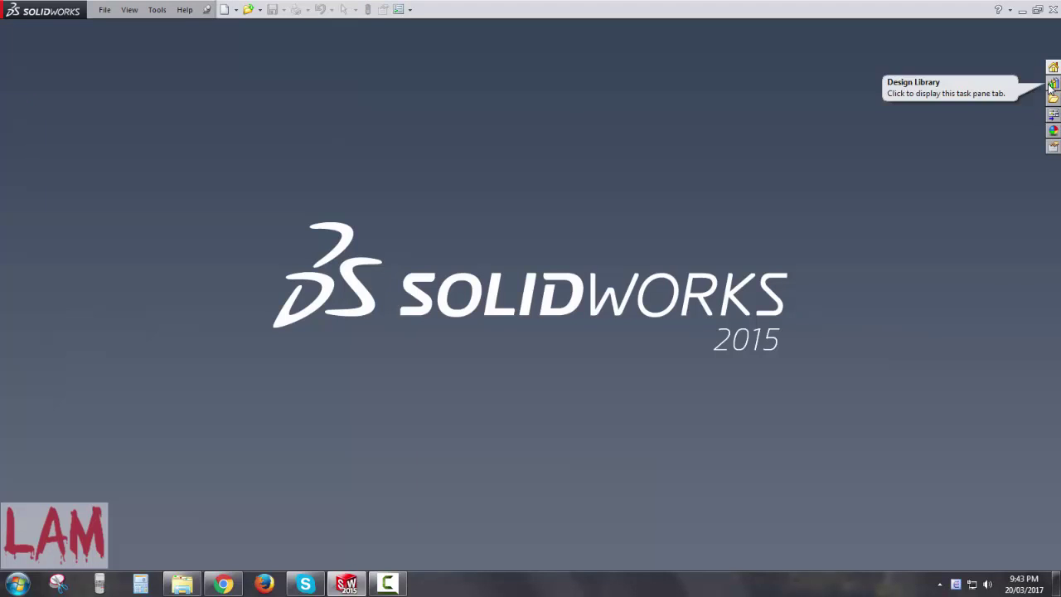
- Create a new part document and save it as ball.SLDPRT
left_click(225, 11)
double_click(262, 257)
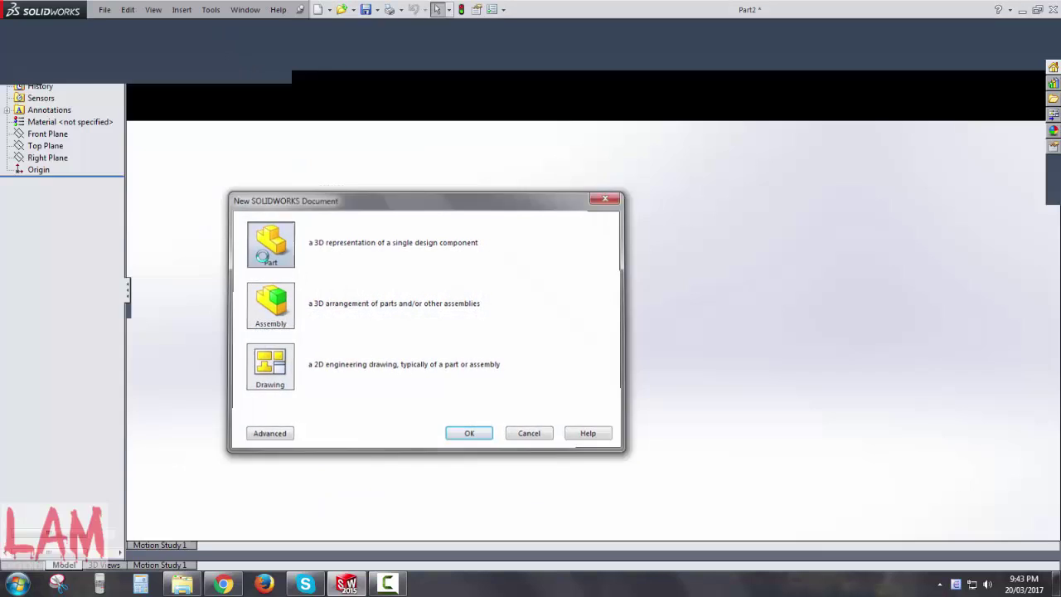
left_click(366, 12)
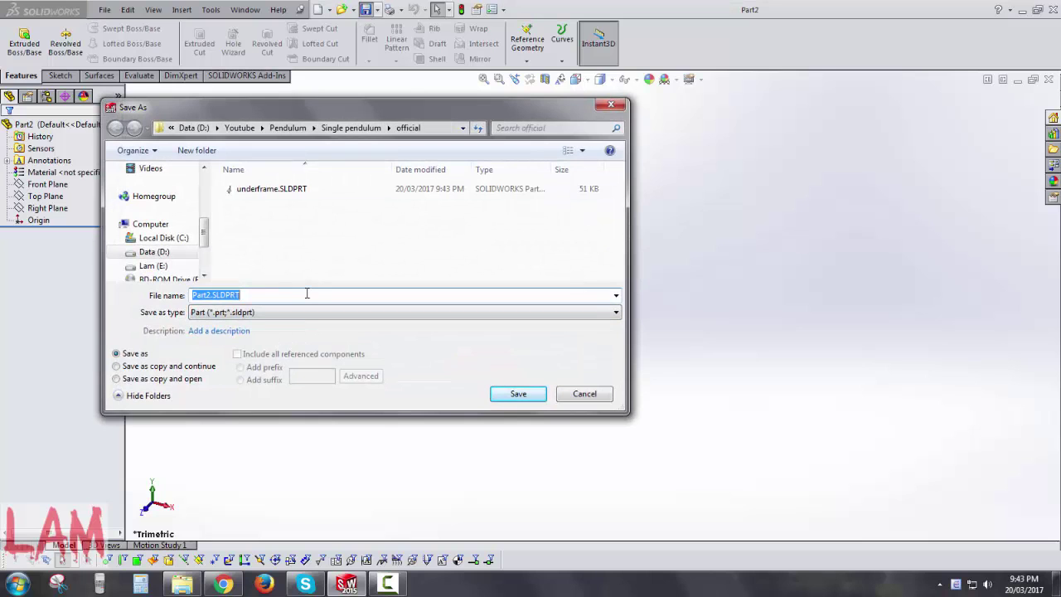
type("ball")
key("Return")
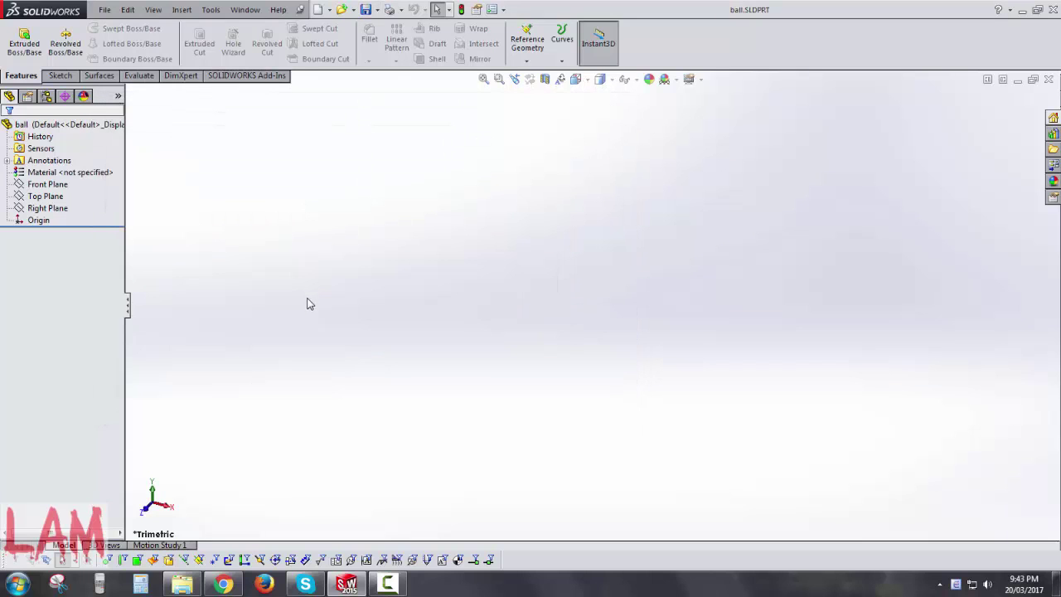
- Sketch a Ø60 mm circle centred at the origin on the Front Plane
left_click(47, 184)
left_click(50, 166)
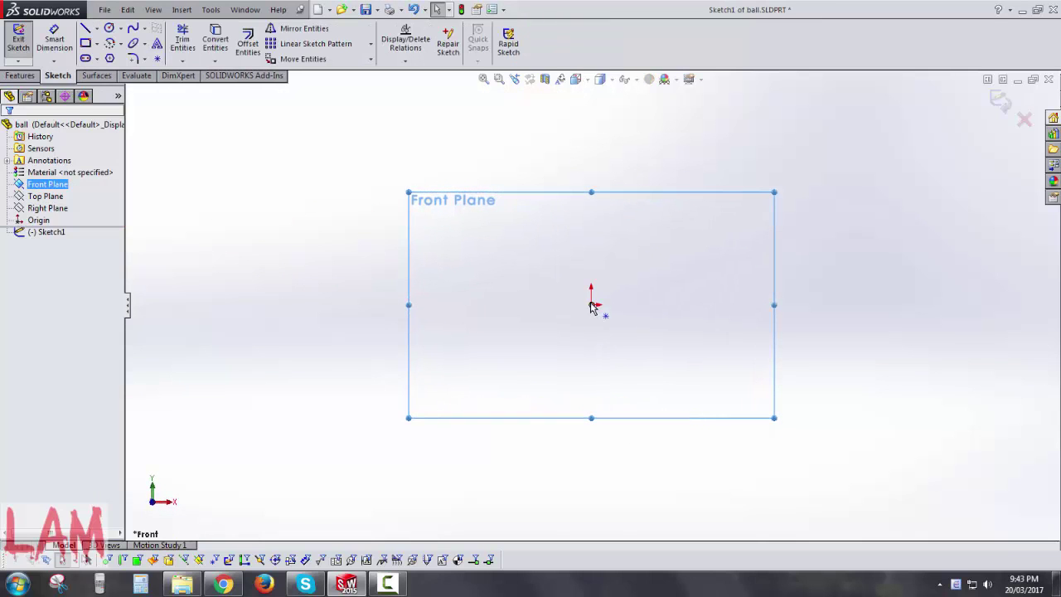
right_click_drag(642, 280, 718, 280)
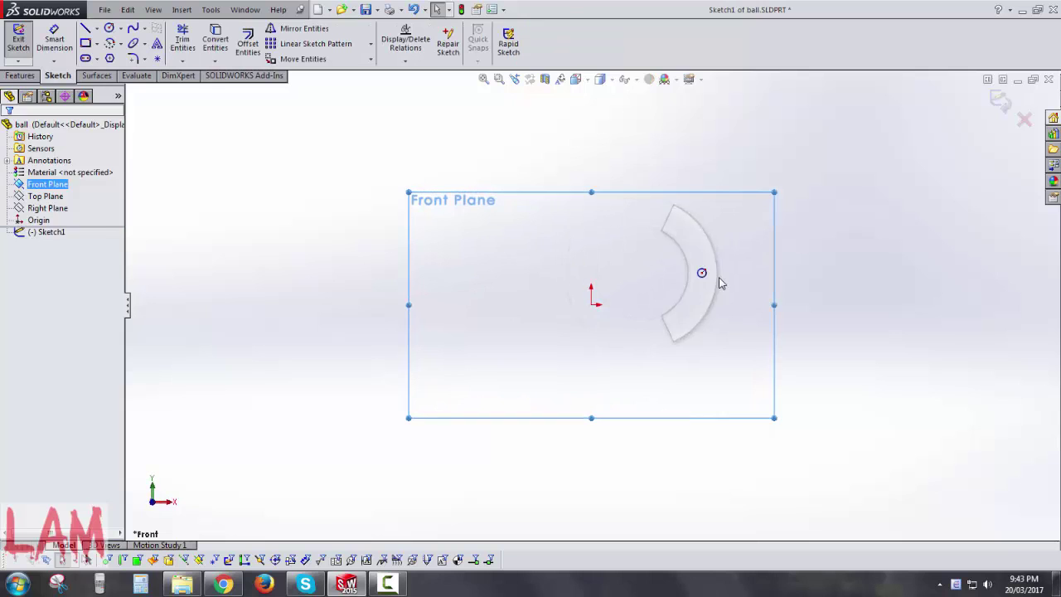
left_click(591, 306)
left_click(662, 307)
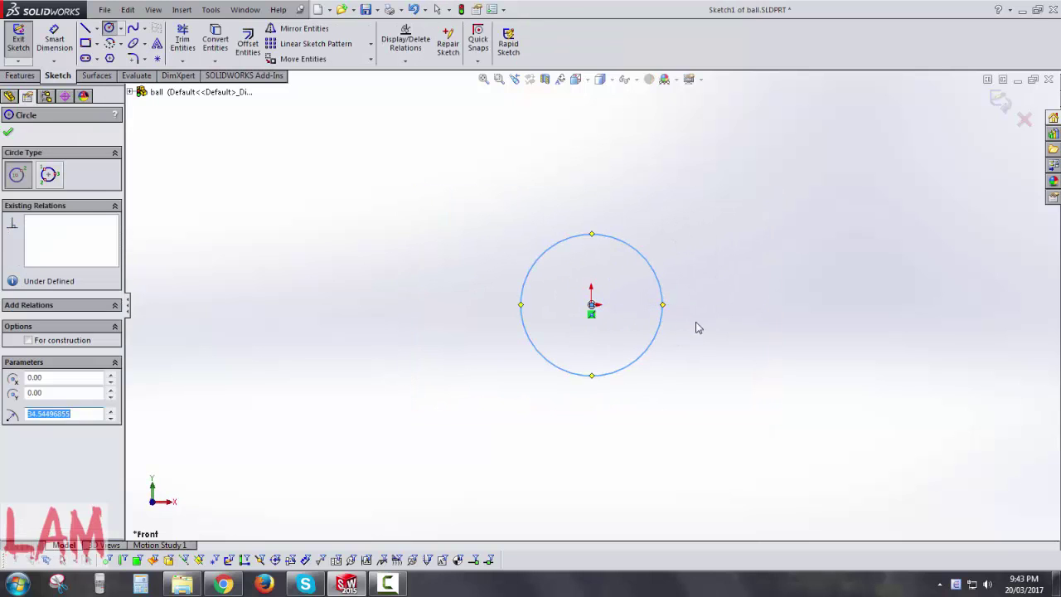
key("Escape")
right_click_drag(753, 370, 675, 299)
left_click(663, 303)
left_click(736, 321)
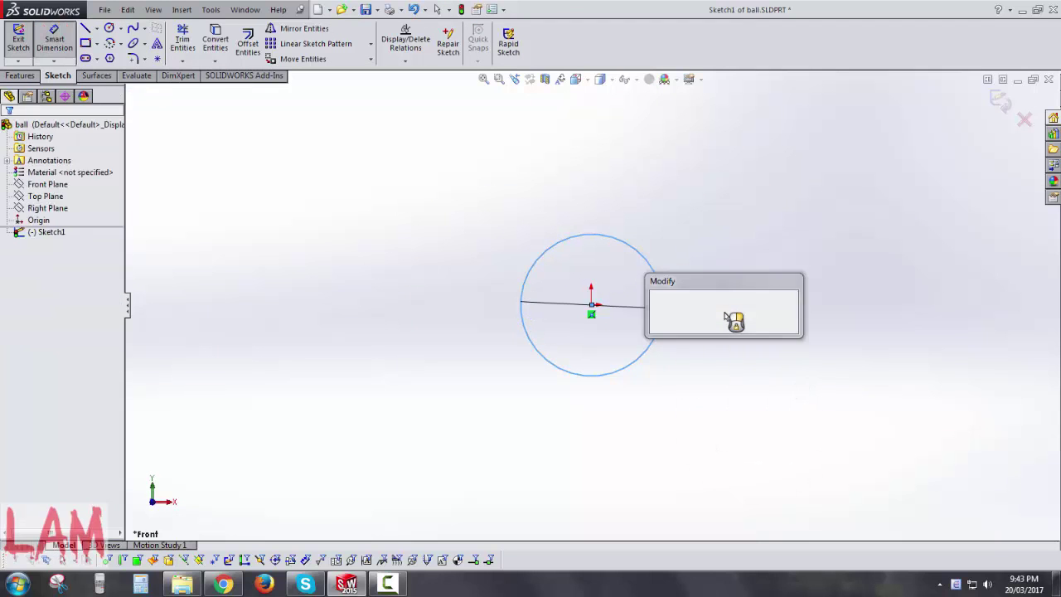
type("60")
key("Return")
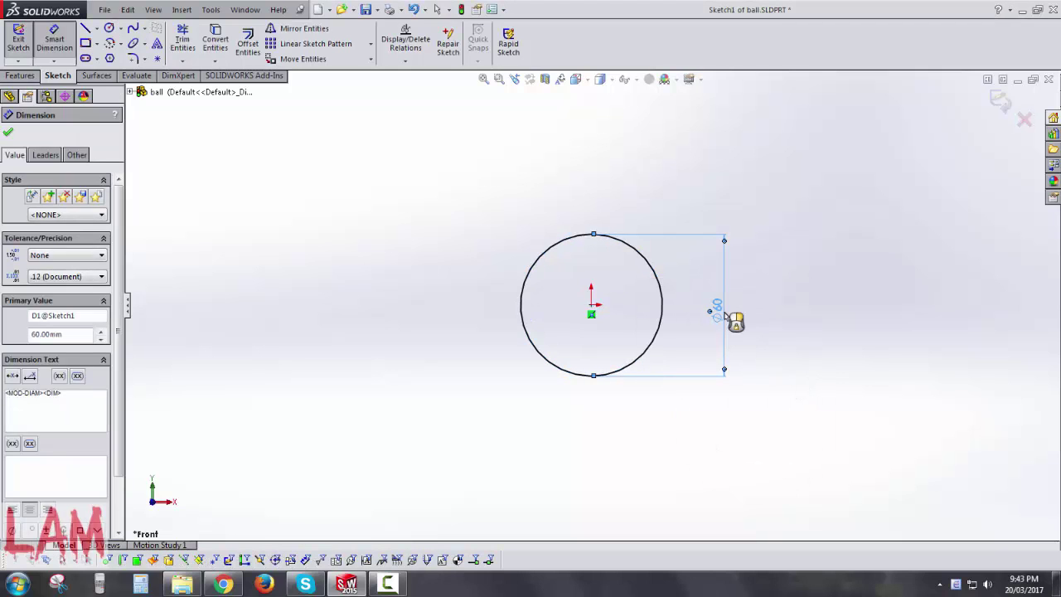
key("Escape")
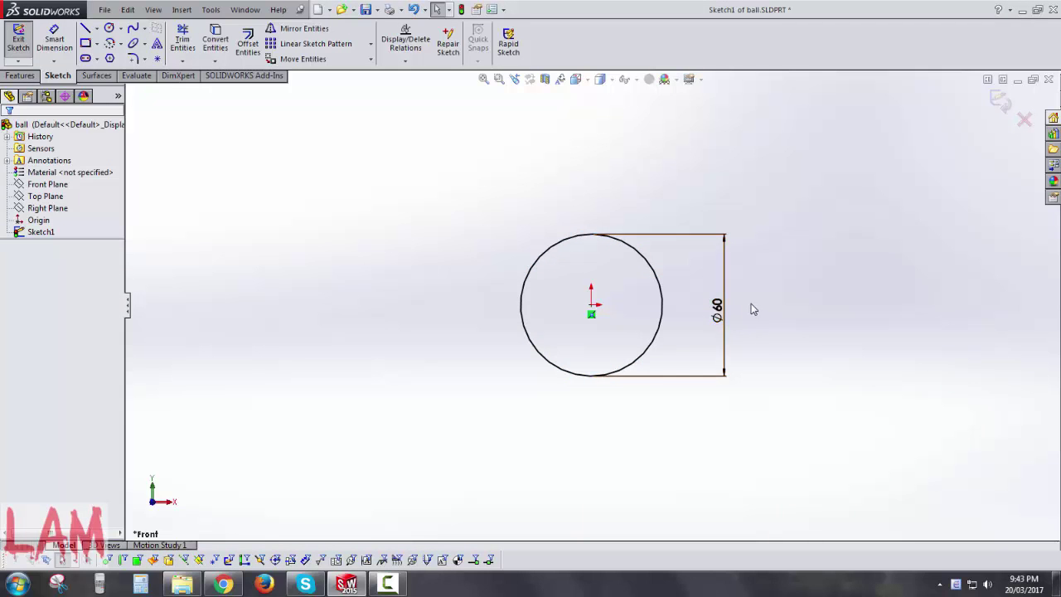
- Draw a vertical line through the circle, trim away its left half, and exit the sketch
key("l")
left_click(591, 235)
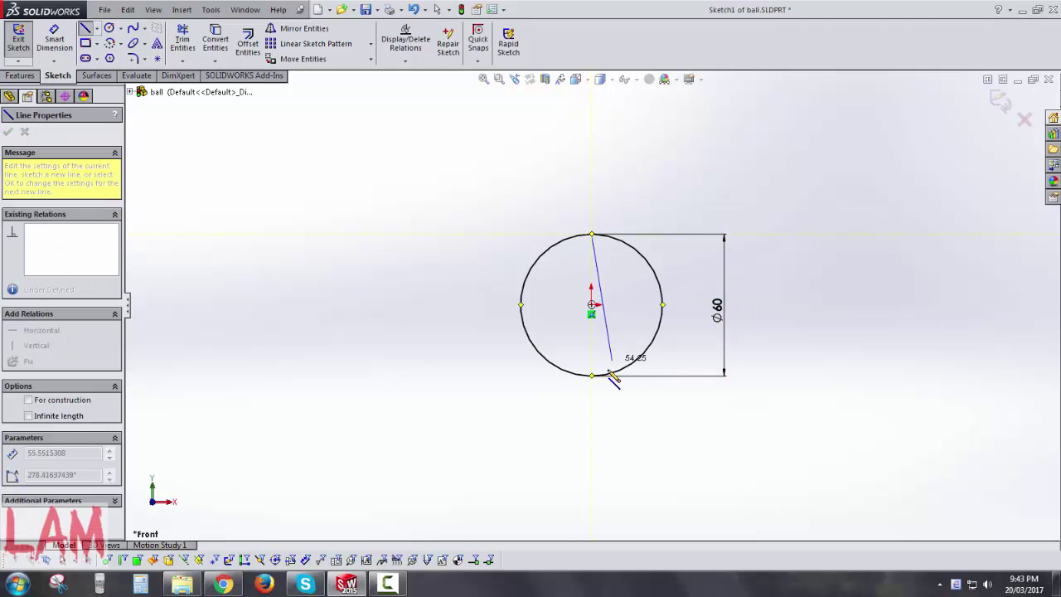
left_click(591, 375)
key("Escape")
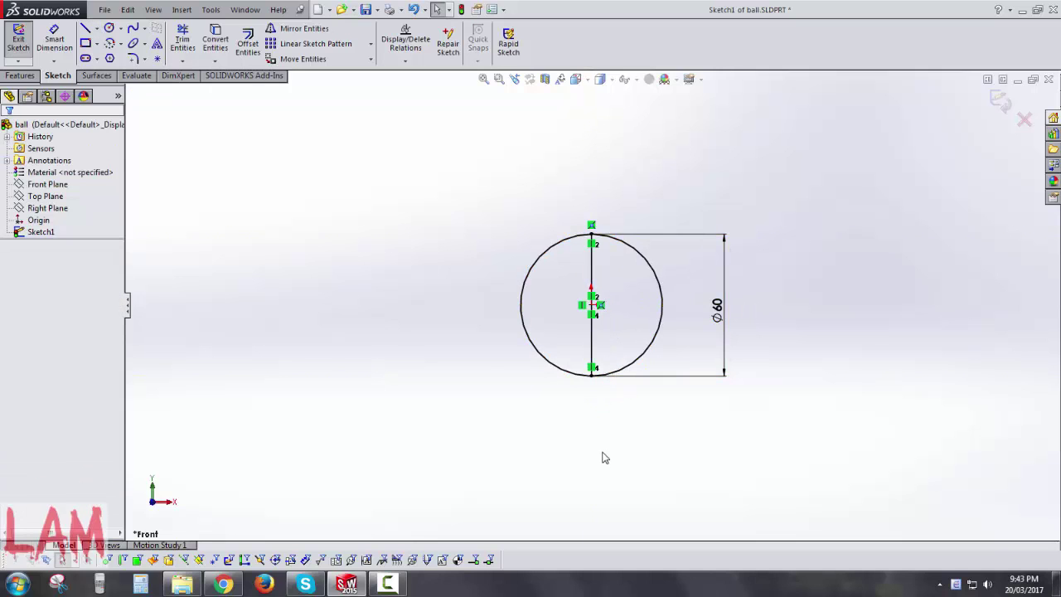
left_click(182, 39)
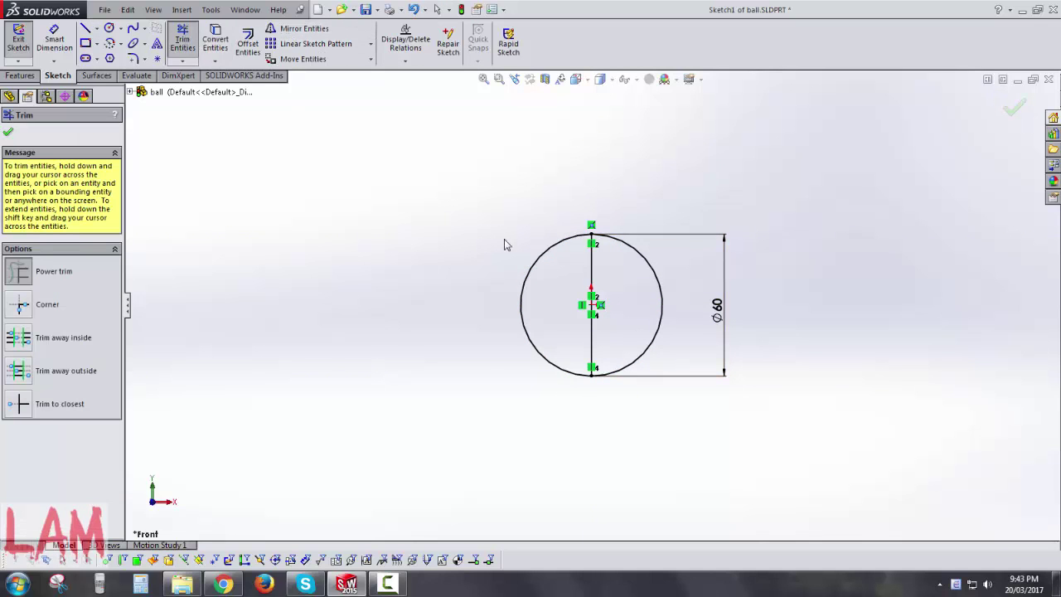
left_click_drag(504, 244, 563, 300)
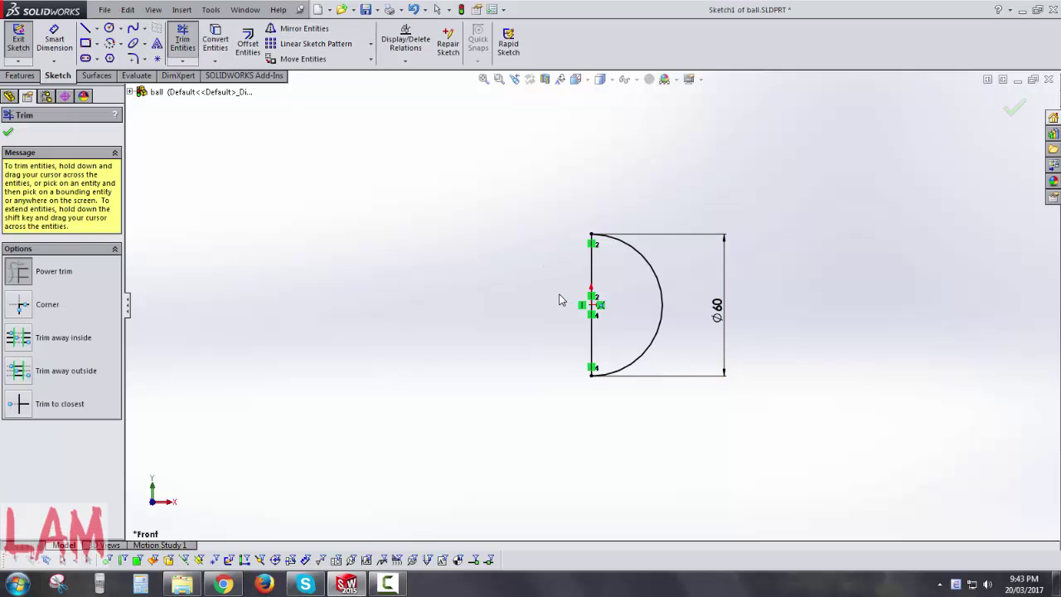
key("Escape")
left_click(1001, 100)
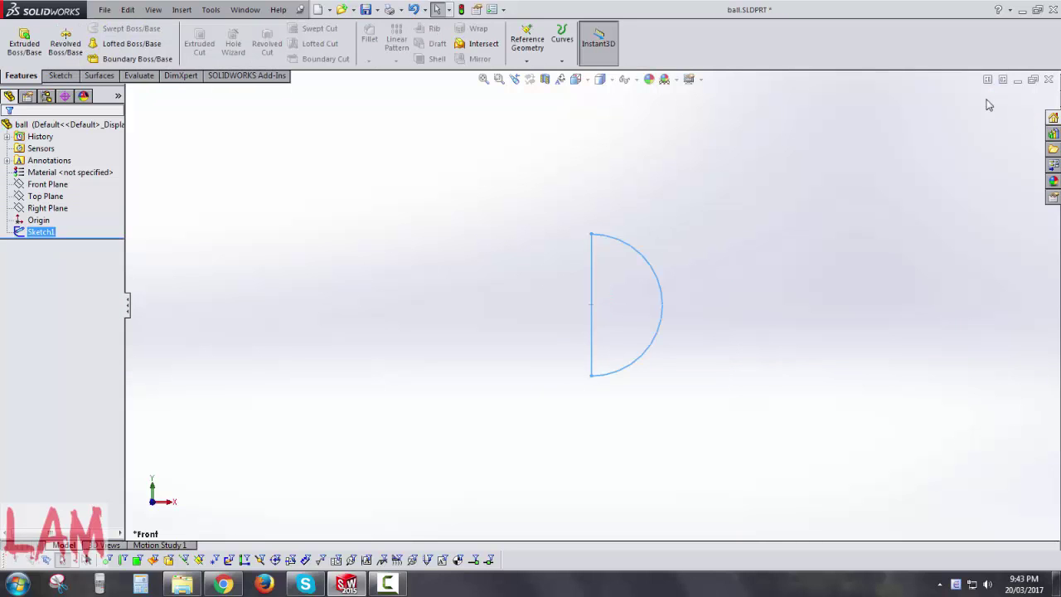
- Revolve the half-circle 360° about the vertical line into a solid sphere
left_click(40, 232)
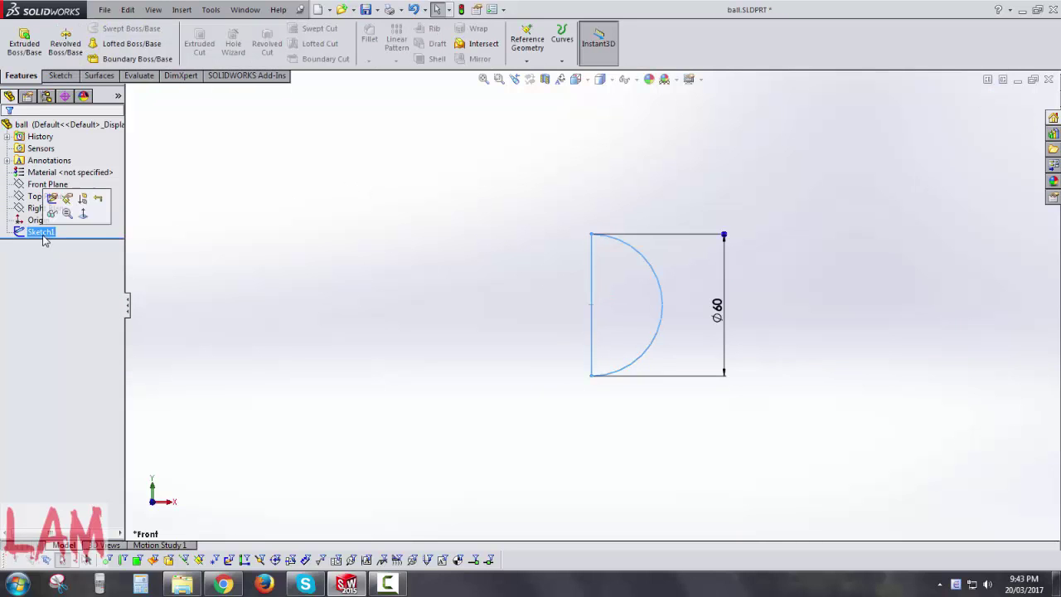
left_click(64, 55)
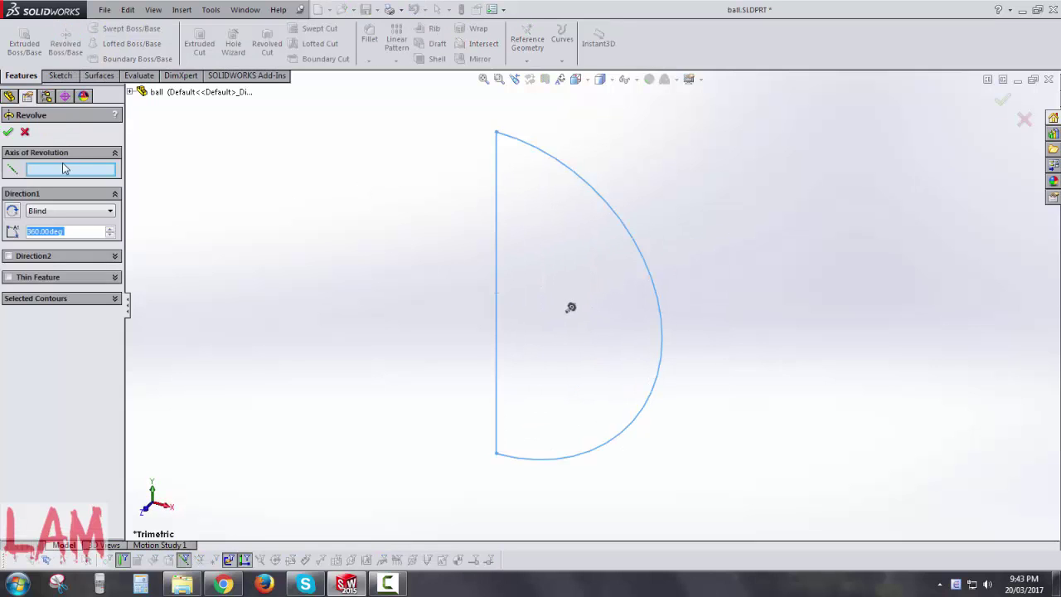
left_click(497, 203)
right_click(497, 203)
scroll(591, 299, "down", 5)
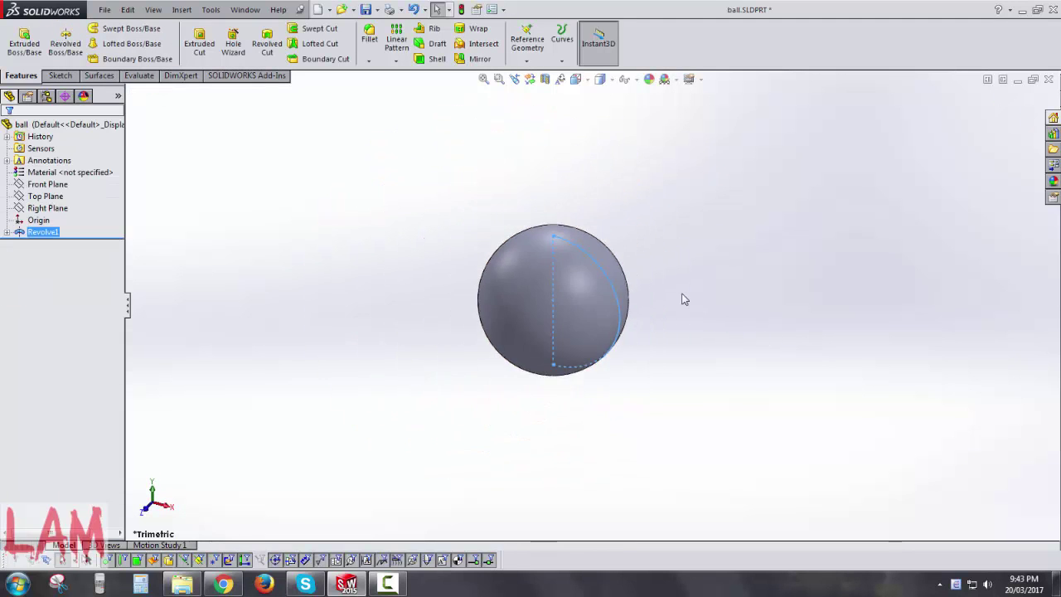
left_click(682, 283)
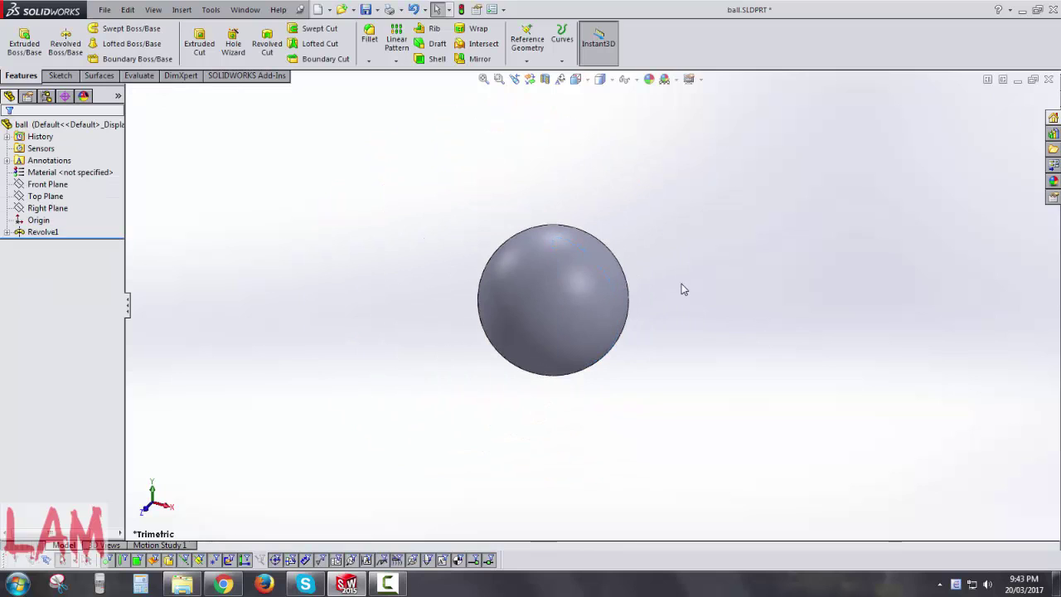
- Start a new sketch on the Front Plane, viewed straight from the front
left_click(55, 186)
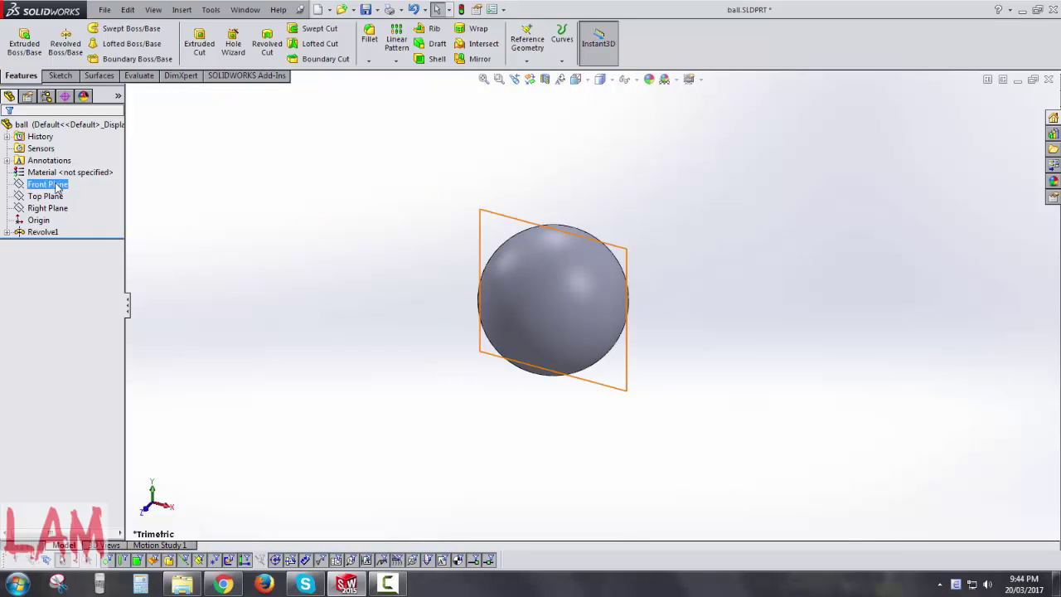
left_click(55, 188)
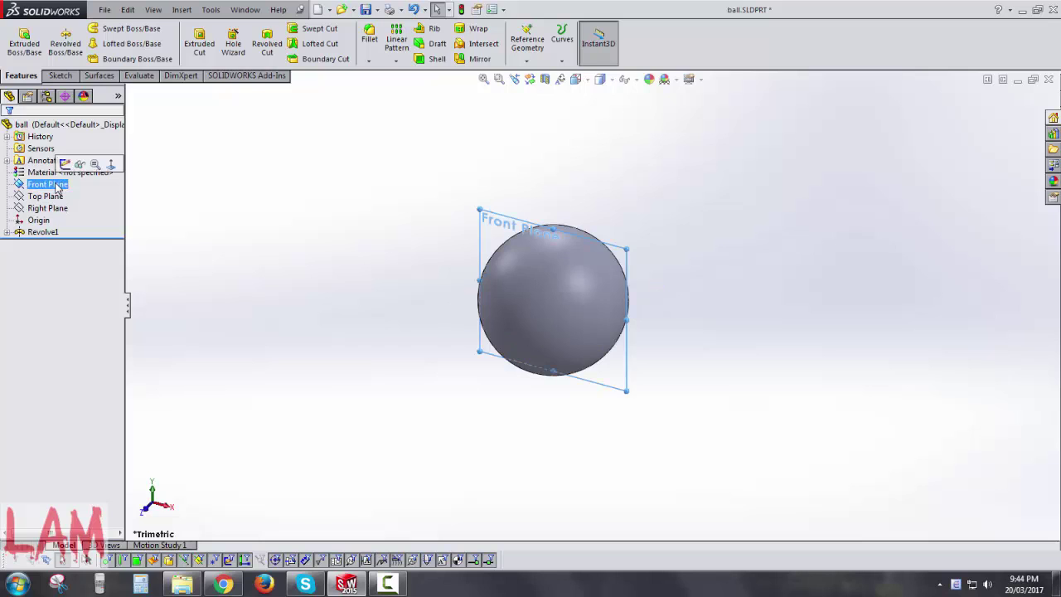
left_click(65, 164)
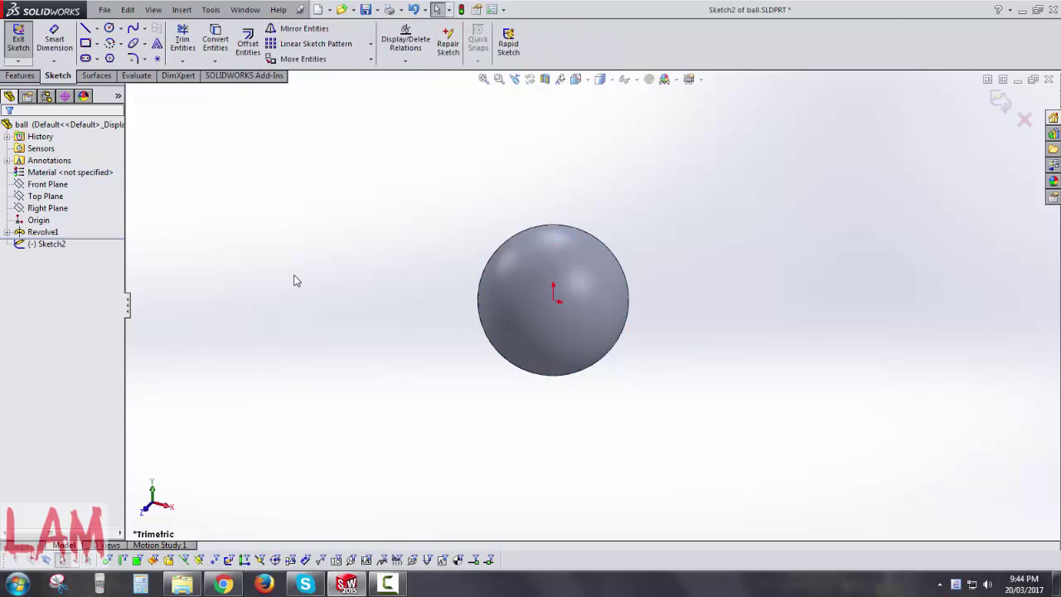
key("ctrl+1")
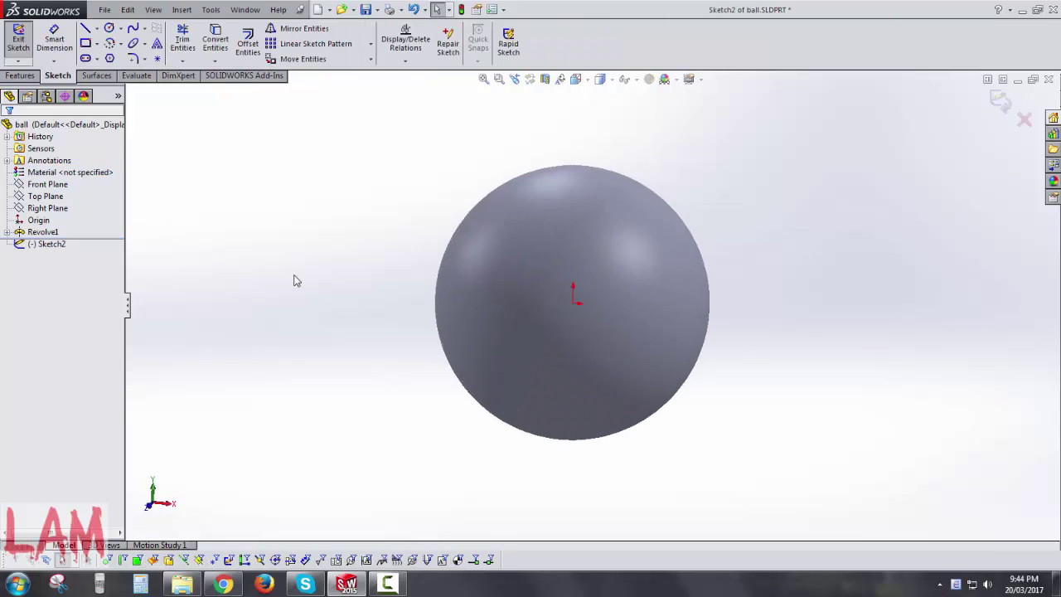
scroll(608, 175, "up", 3)
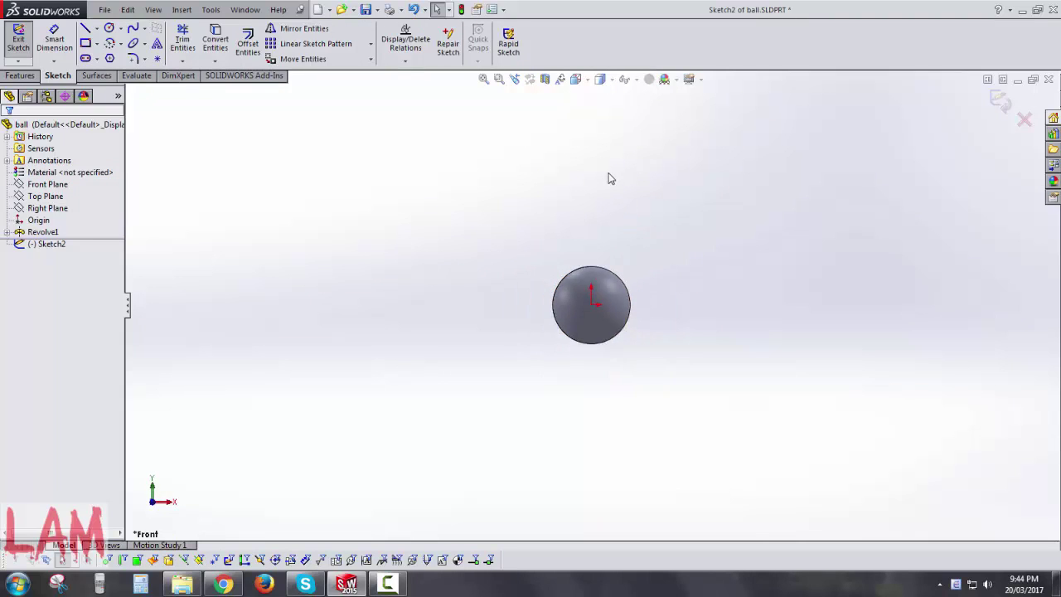
- Draw two concentric circles above the ball
right_click_drag(623, 234, 687, 233)
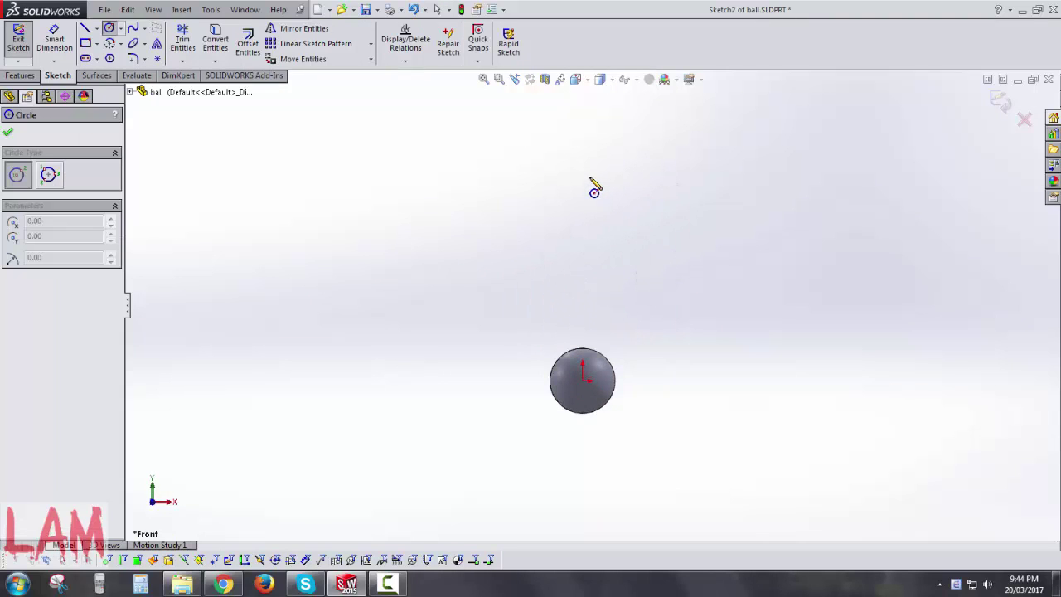
left_click(582, 175)
left_click(600, 189)
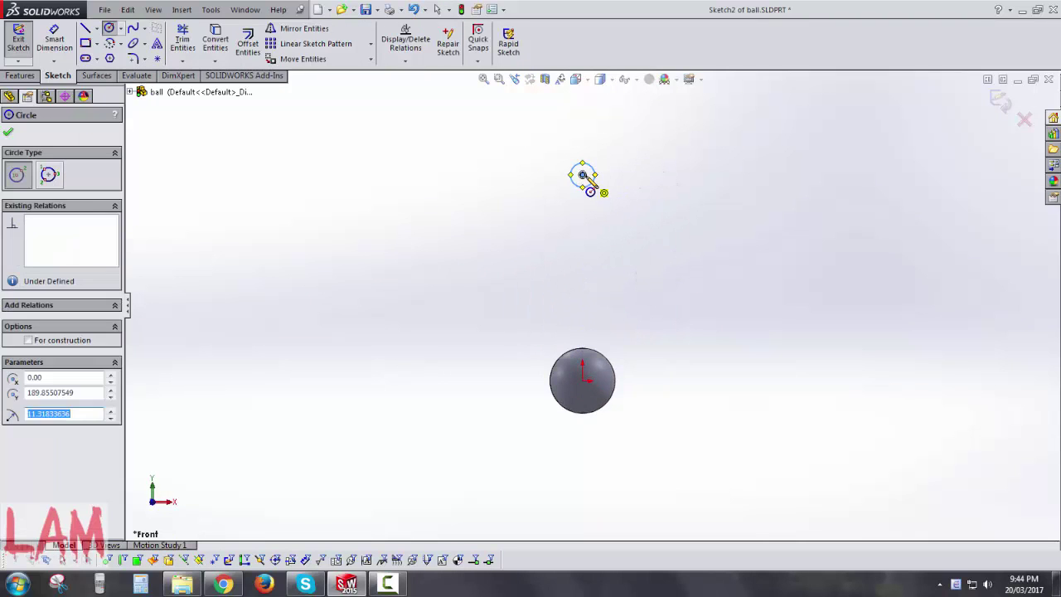
left_click(583, 176)
left_click(609, 178)
key("Escape")
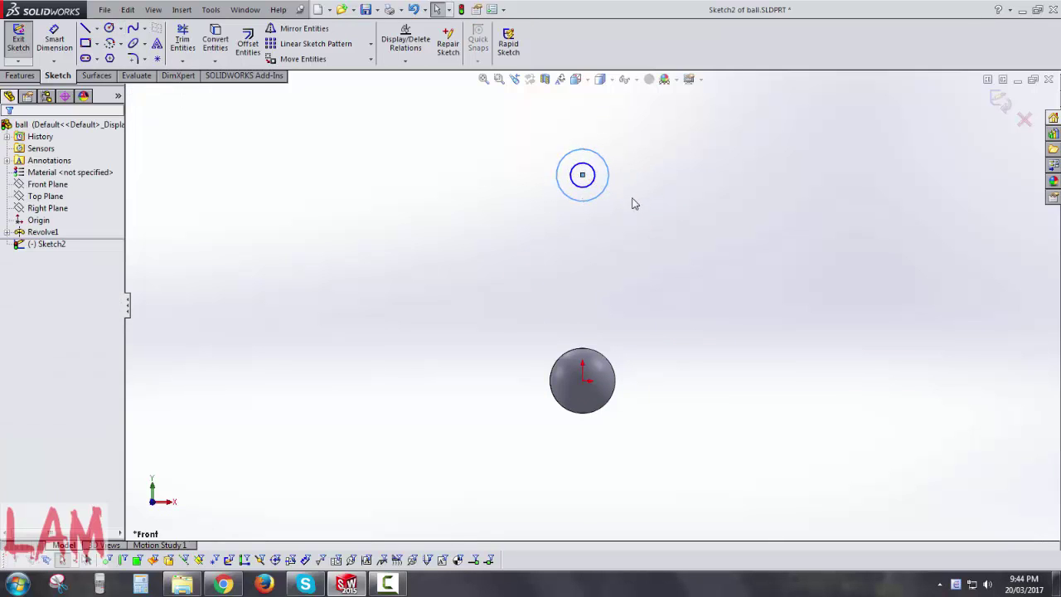
- Dimension the circle diameters to 10 mm and 15 mm, correcting a mistyped 150
right_click_drag(693, 282, 694, 241)
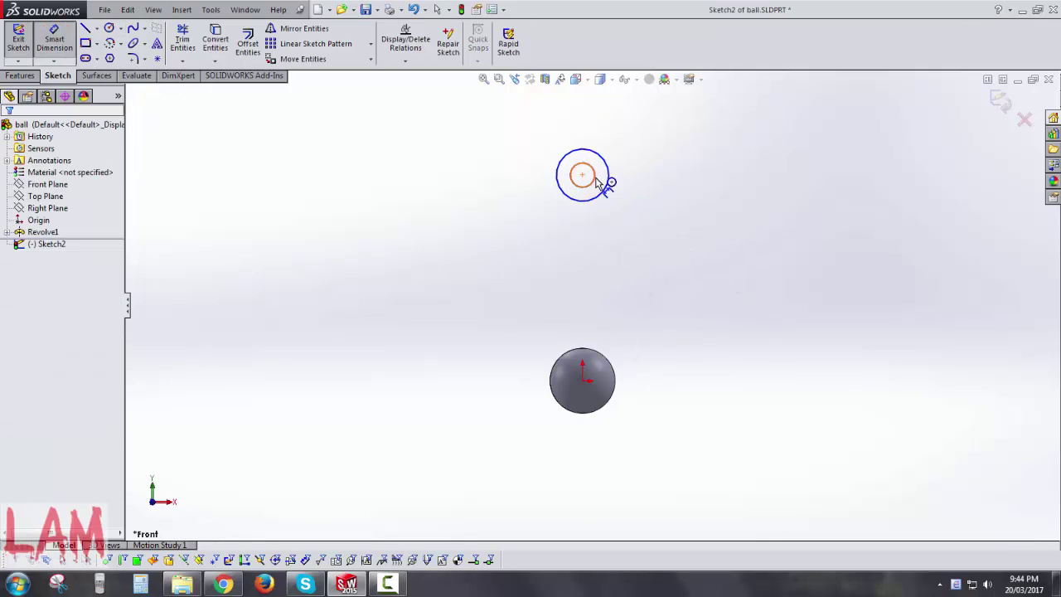
left_click(607, 182)
left_click(634, 181)
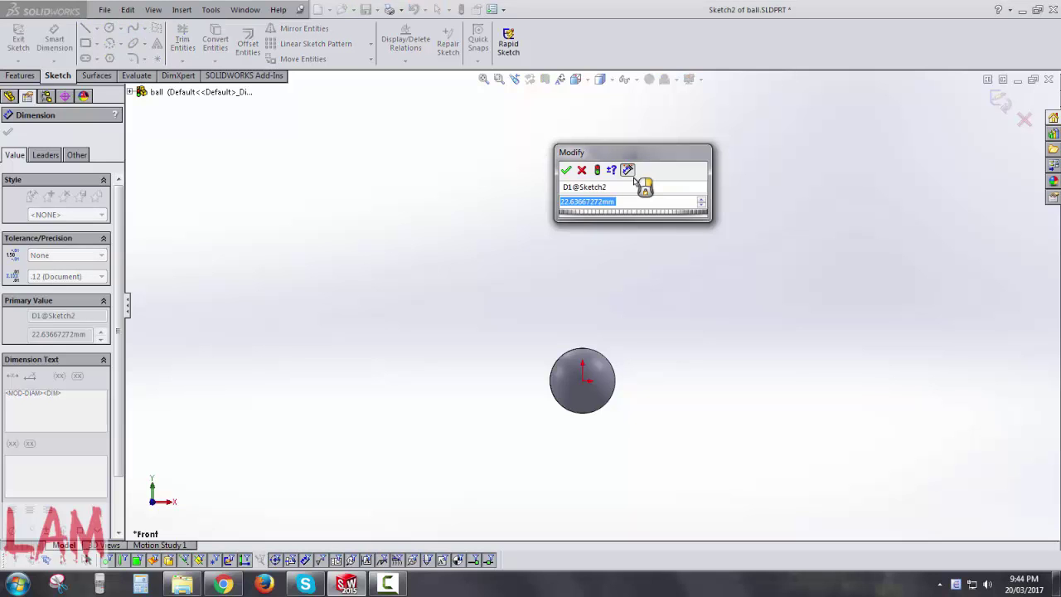
type("10")
key("Return")
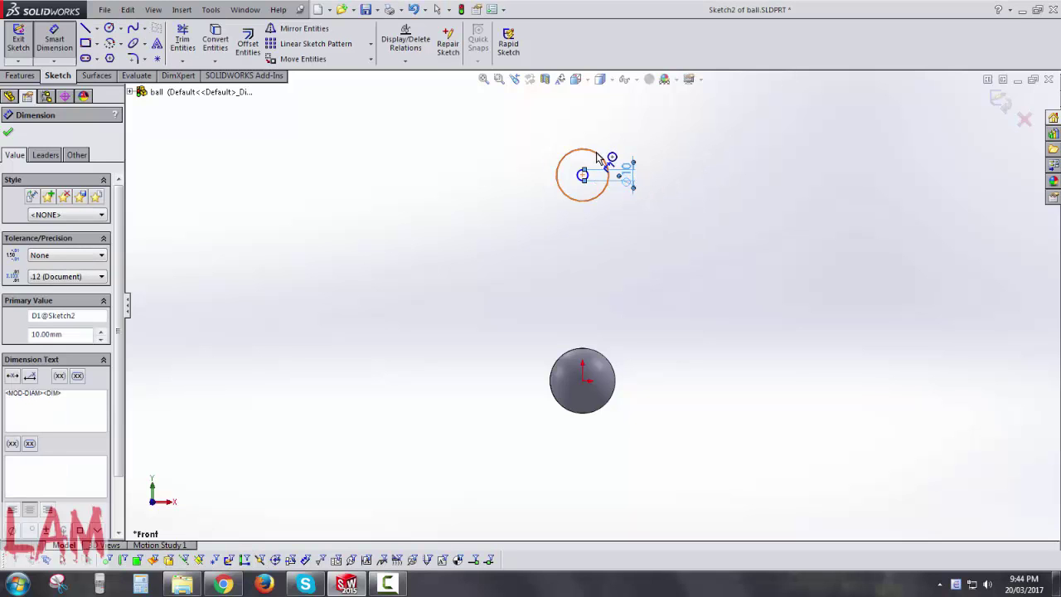
left_click(597, 157)
left_click(519, 178)
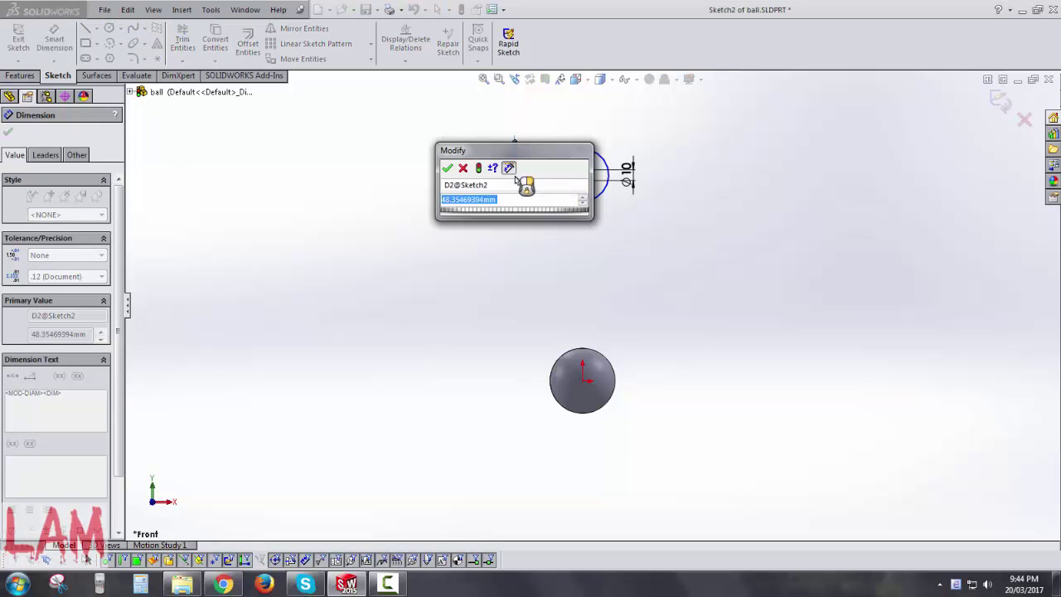
type("150")
key("Return")
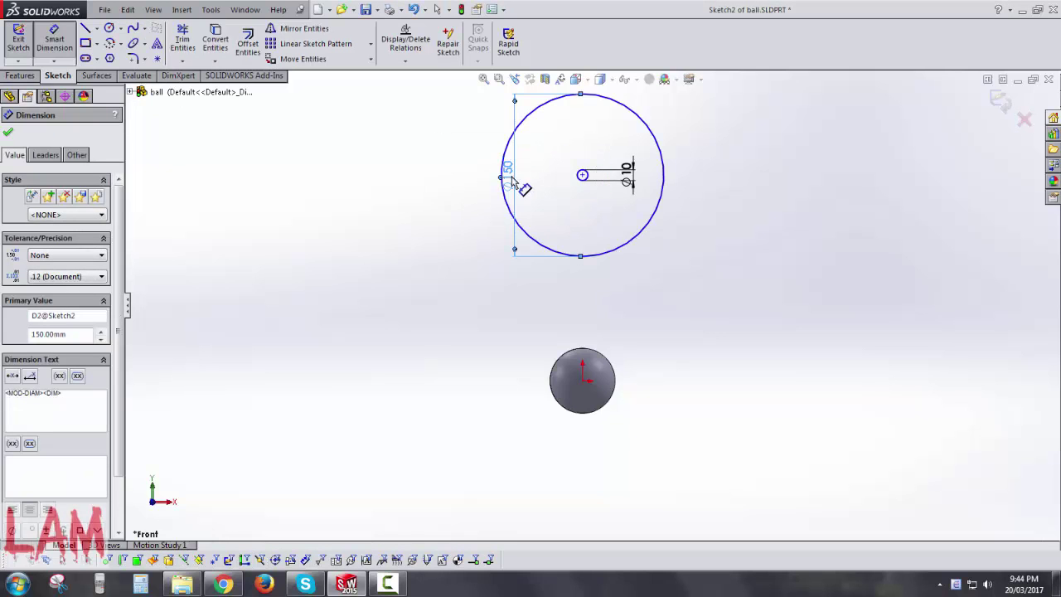
double_click(509, 172)
type("15")
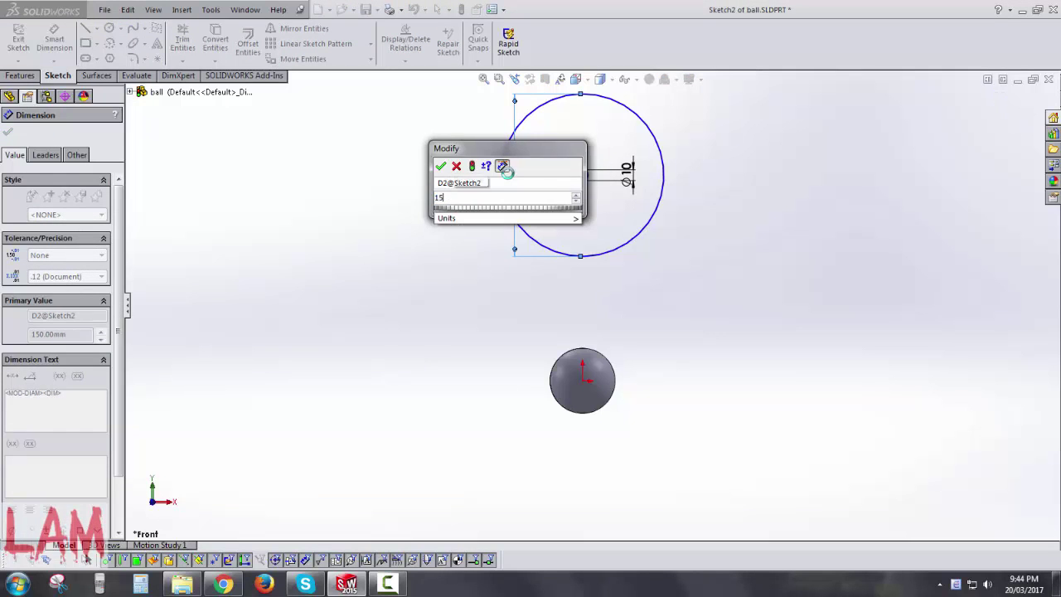
key("Return")
- Add a Vertical relation between the circles' centre and the origin
scroll(510, 170, "down", 2)
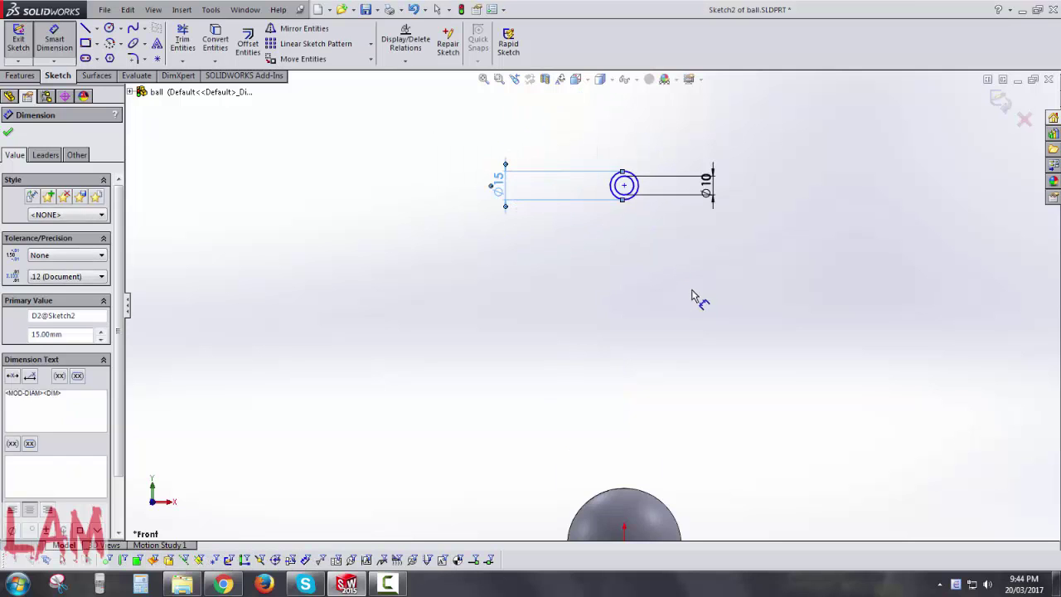
scroll(695, 297, "up", 1)
left_click(620, 318)
left_click(614, 221)
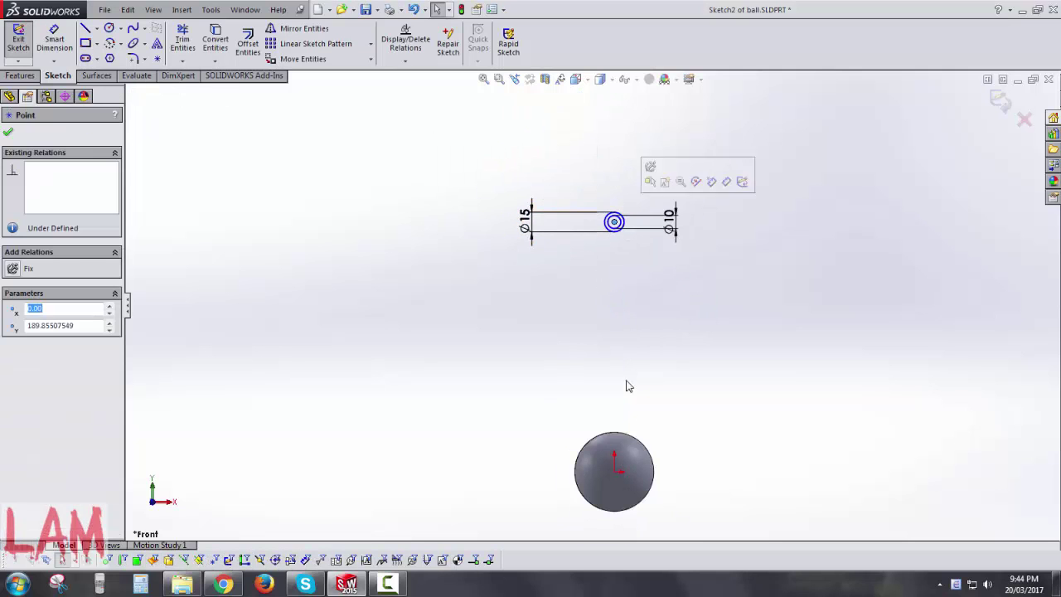
left_click(620, 471, "ctrl")
left_click(669, 425)
left_click(685, 360)
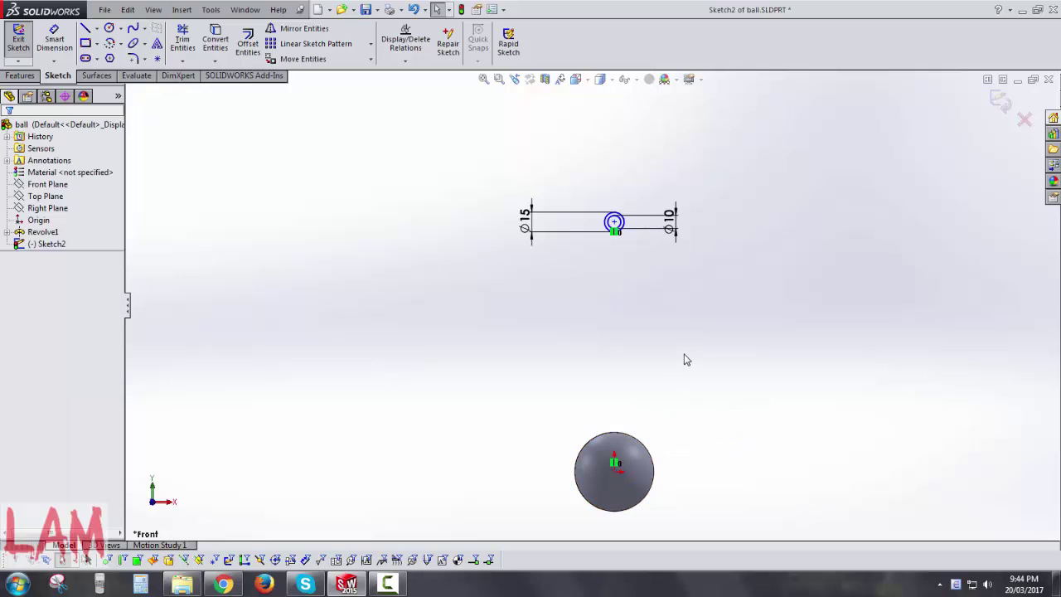
- Dimension the circles' centre 200 mm above the ball's origin
left_click(614, 222)
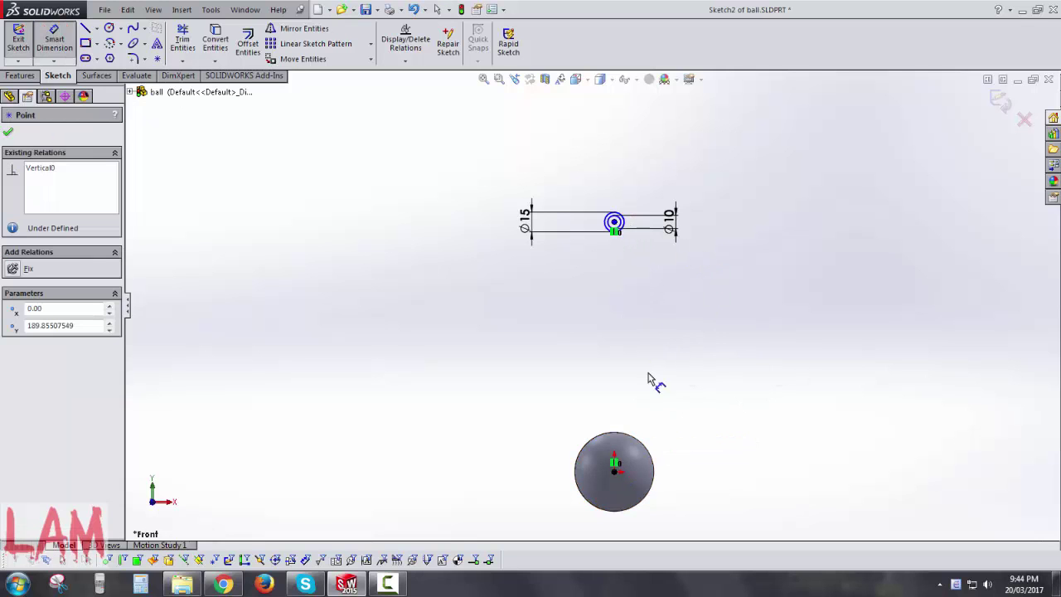
left_click(615, 473)
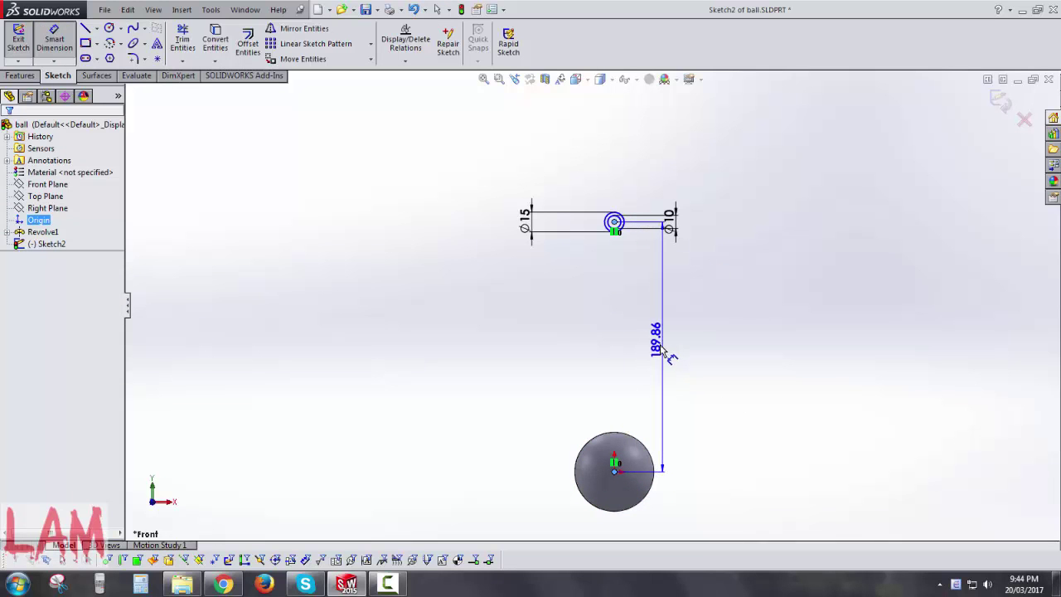
left_click(666, 357)
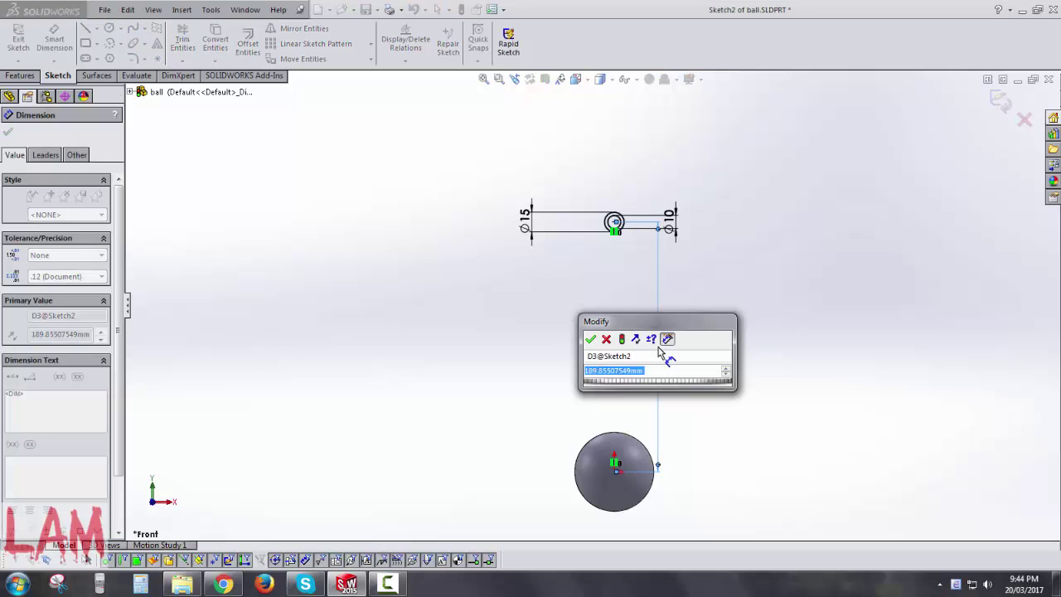
type("200")
key("Return")
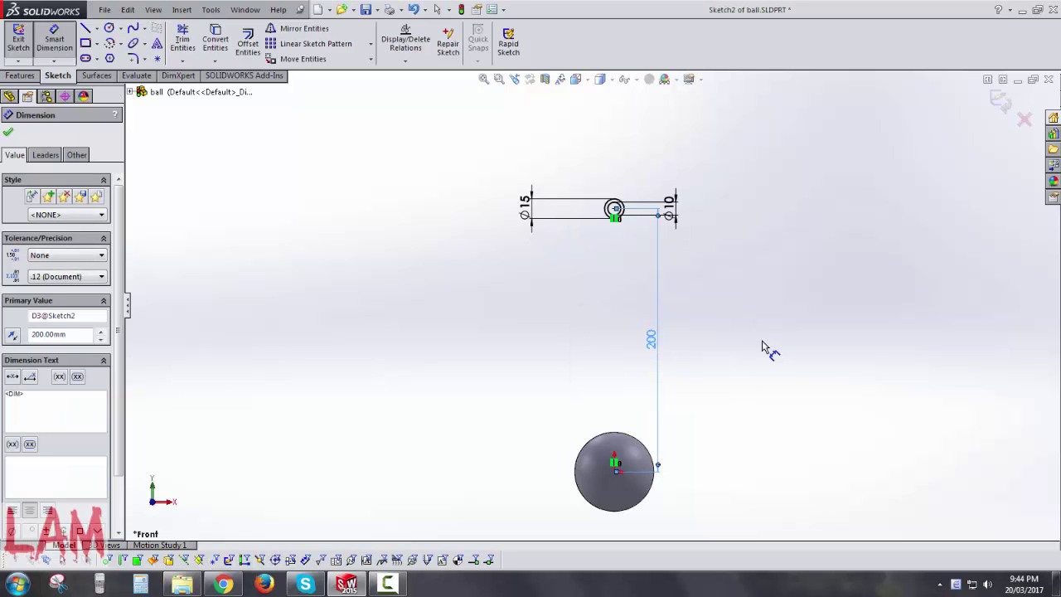
key("Escape")
key("Escape")
- Extrude the ring between the circles Mid Plane into a tube, entering 50 mm depth
left_click(999, 102)
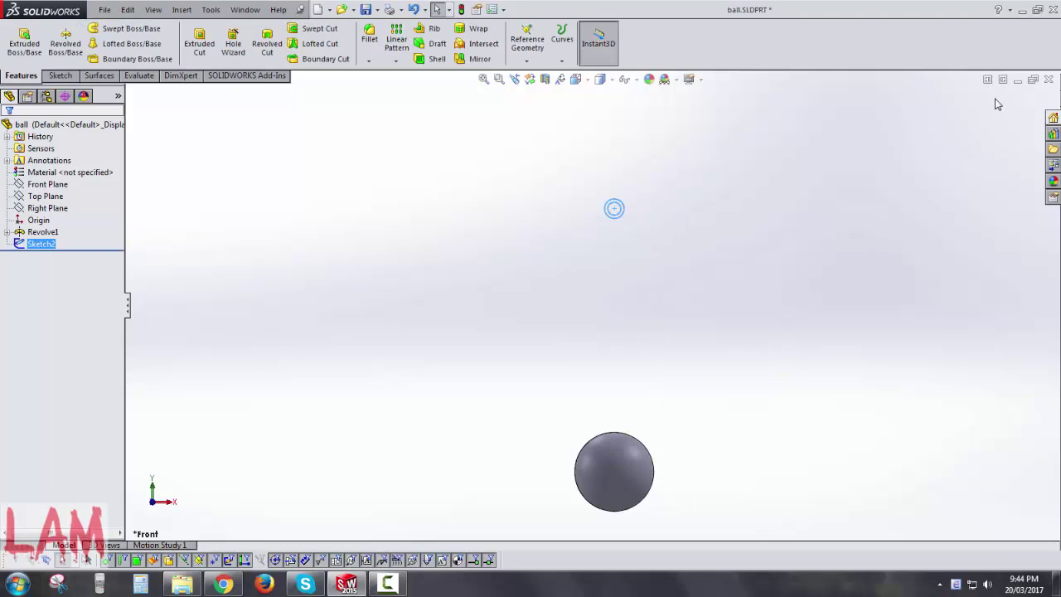
left_click(24, 41)
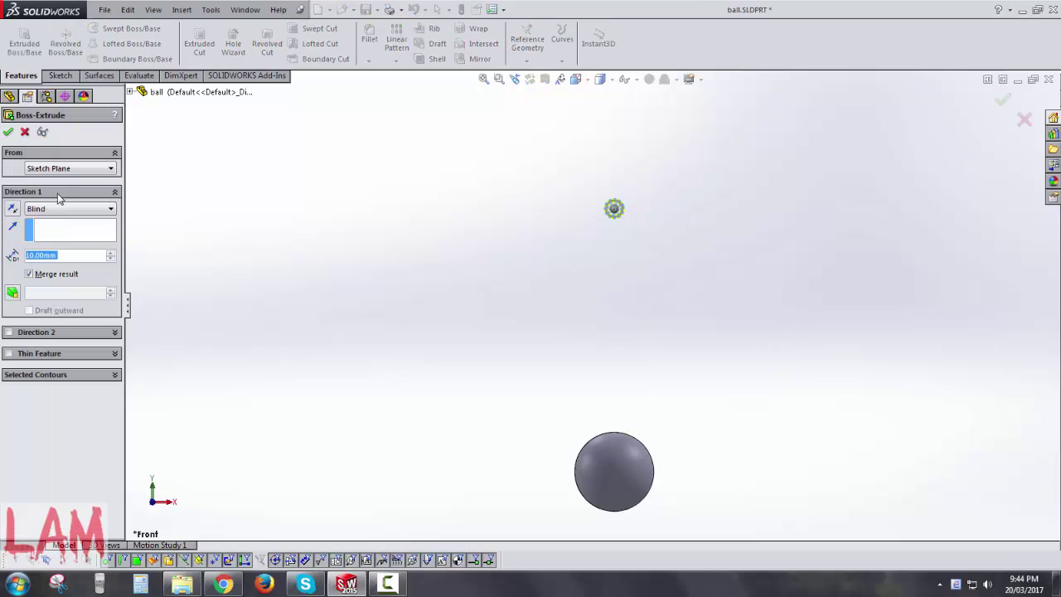
left_click(41, 211)
left_click(58, 277)
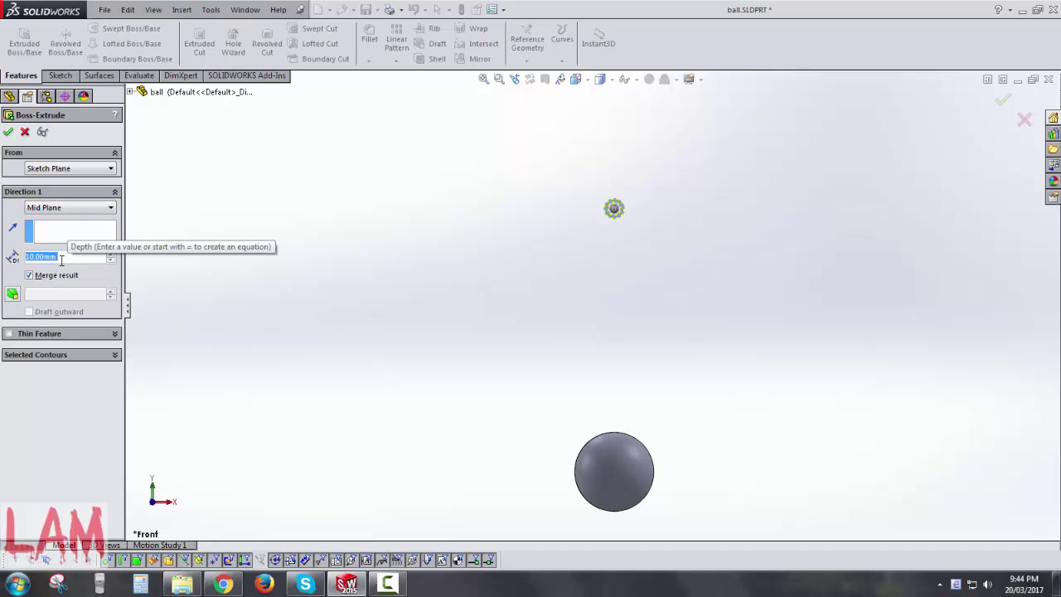
type("50")
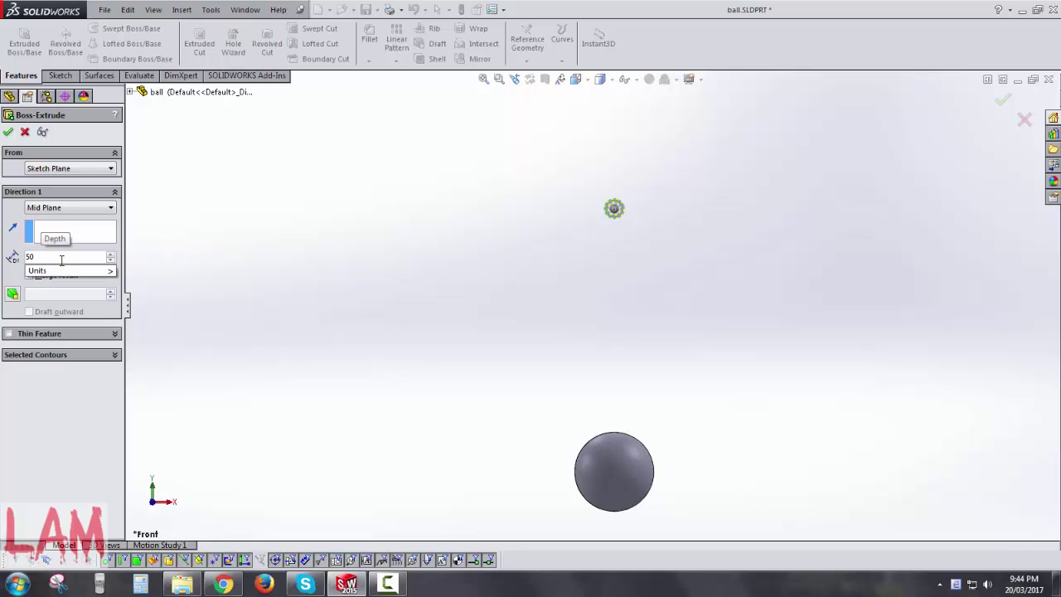
key("Return")
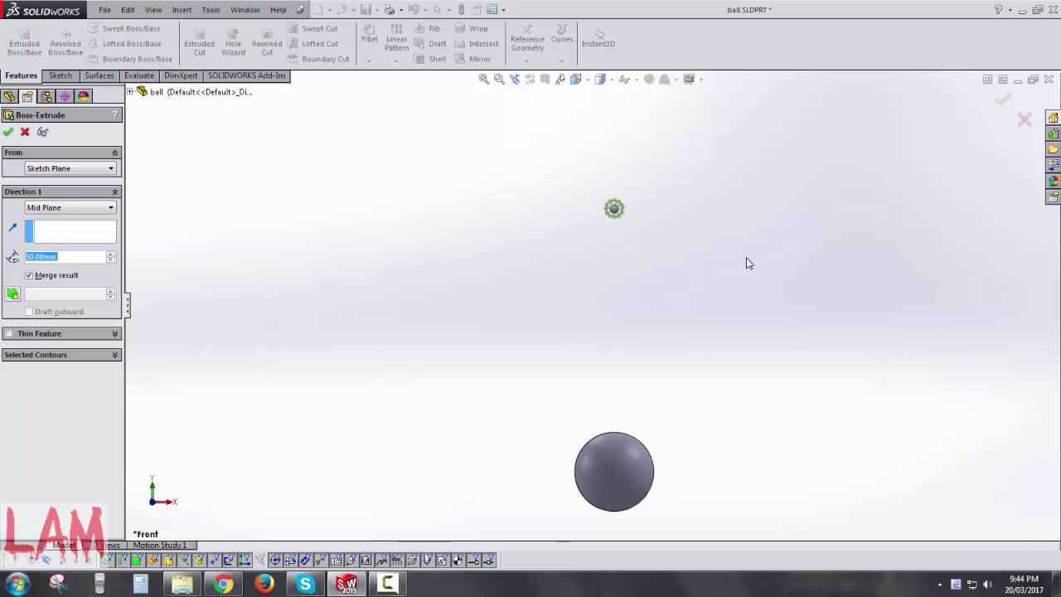
mouse_move(748, 263)
middle_mouse_down()
mouse_move(697, 254)
mouse_move(661, 315)
middle_mouse_up()
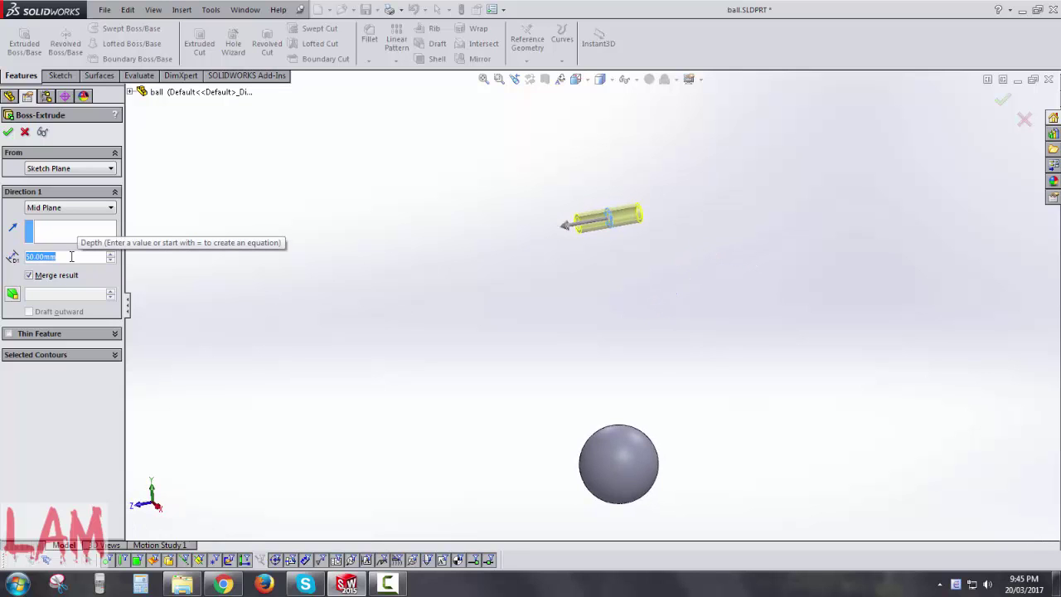
scroll(71, 257, "down", 1)
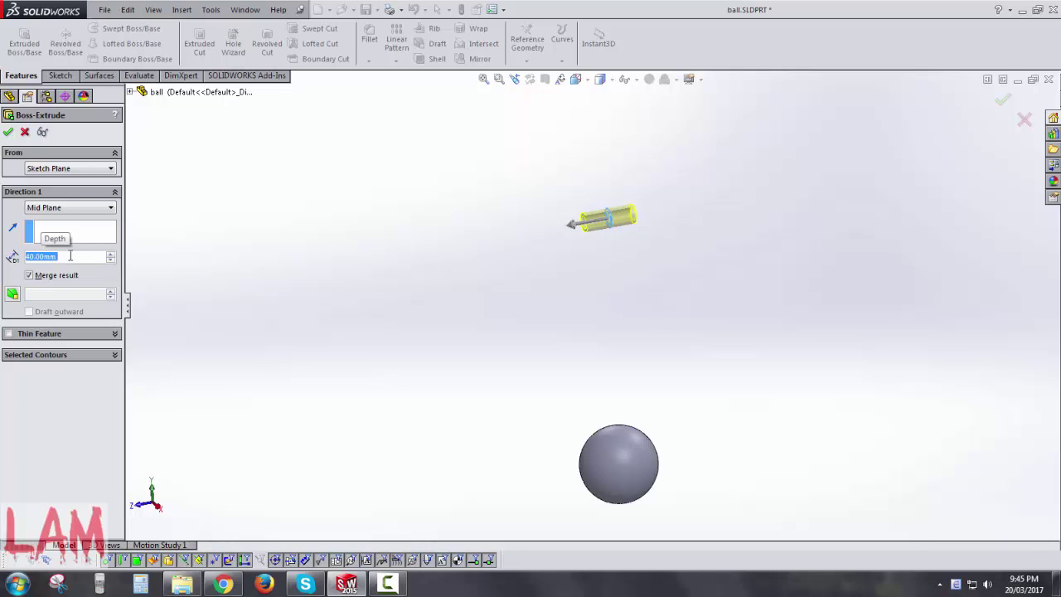
left_click(9, 132)
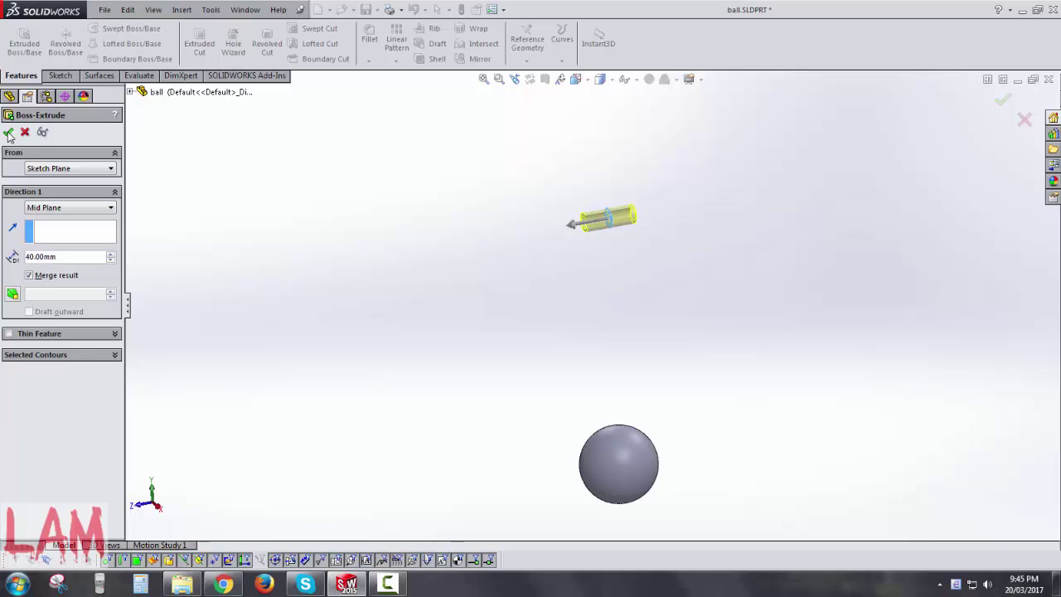
left_click(425, 230)
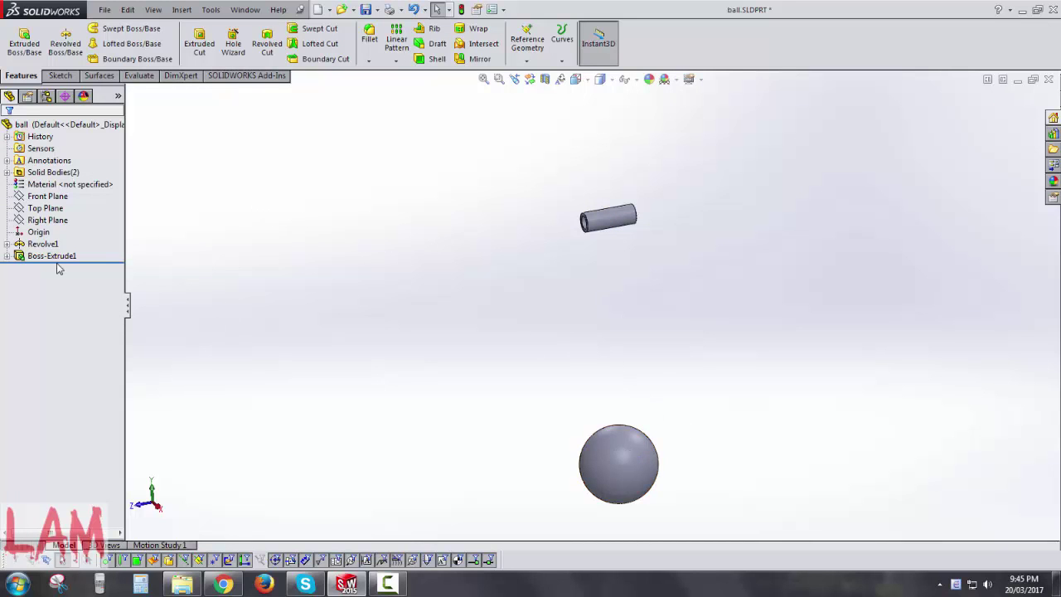
- Sketch a circle centred on the origin on the Top Plane
left_click(37, 197)
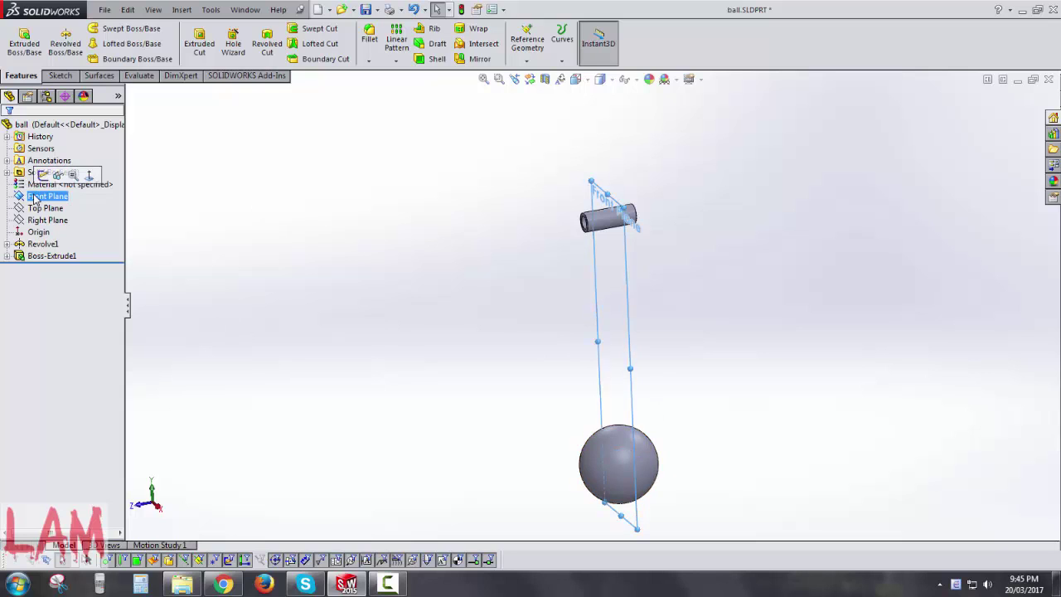
left_click(39, 209)
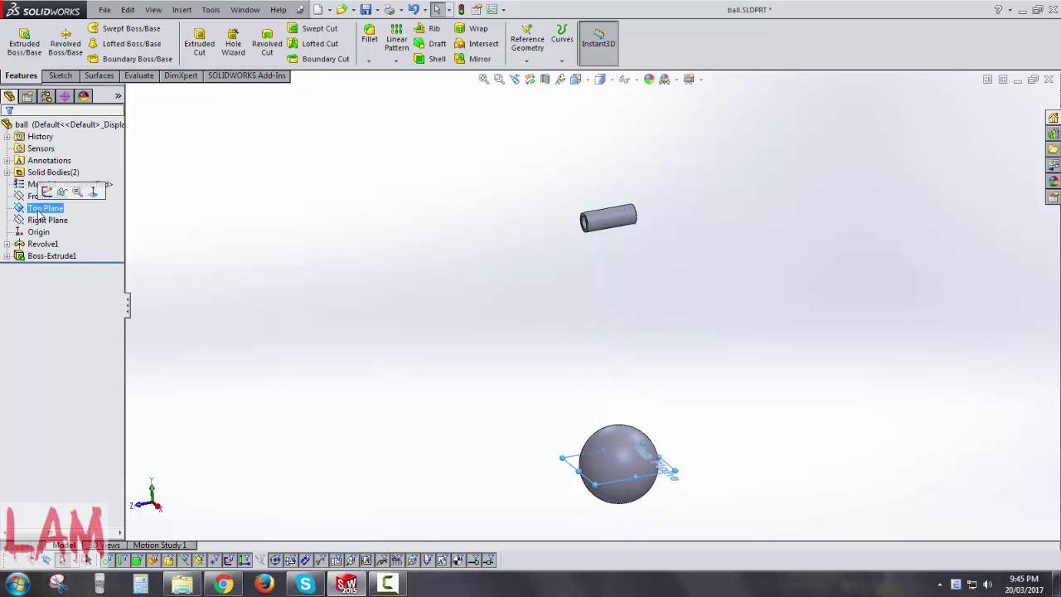
left_click(47, 192)
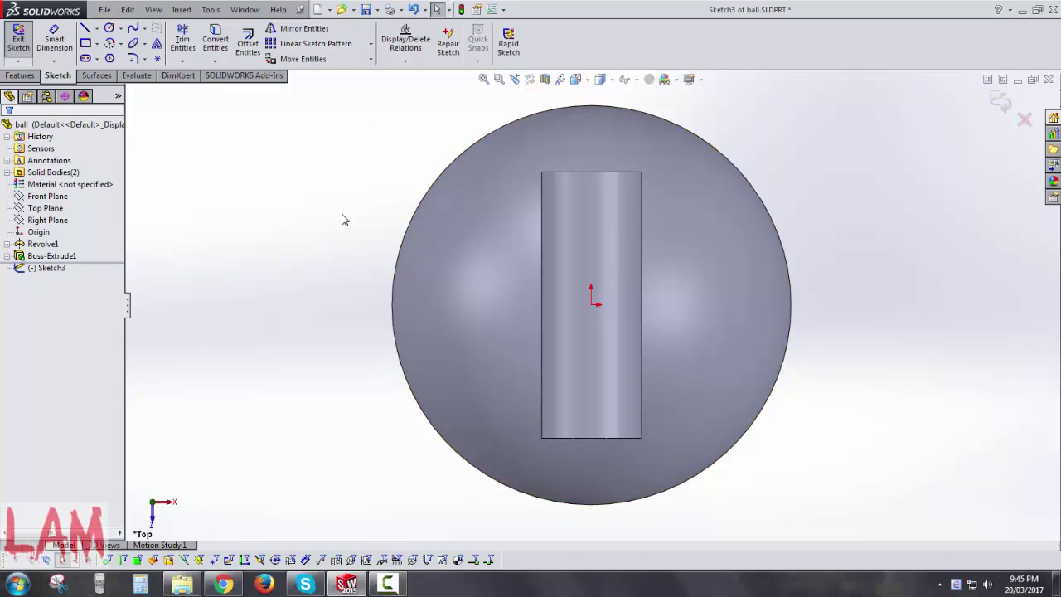
mouse_move(341, 215)
right_mouse_down()
mouse_move(348, 265)
mouse_move(373, 232)
right_mouse_up()
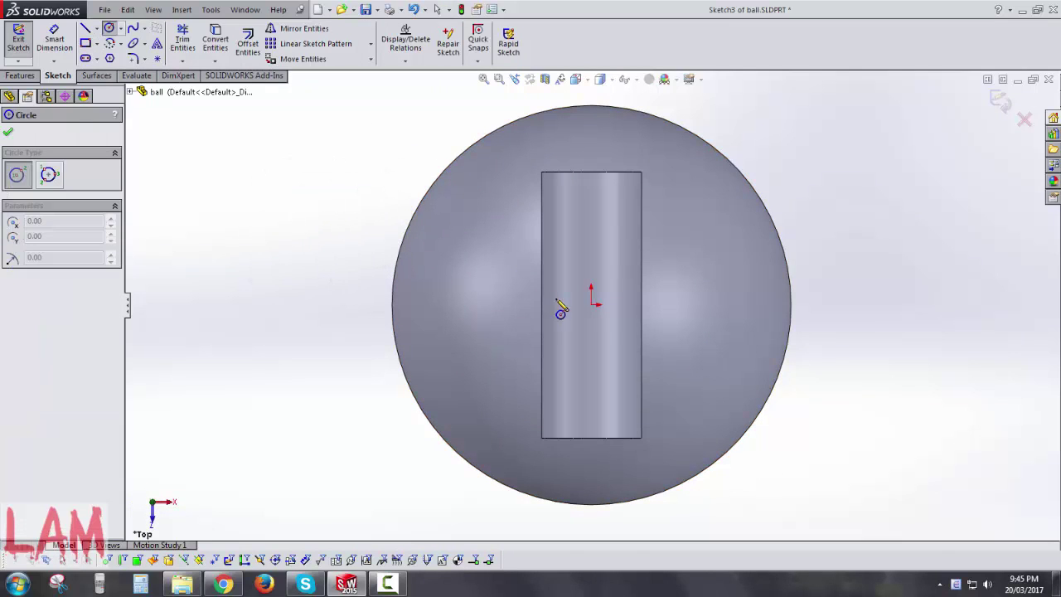
left_click(594, 306)
left_click(617, 314)
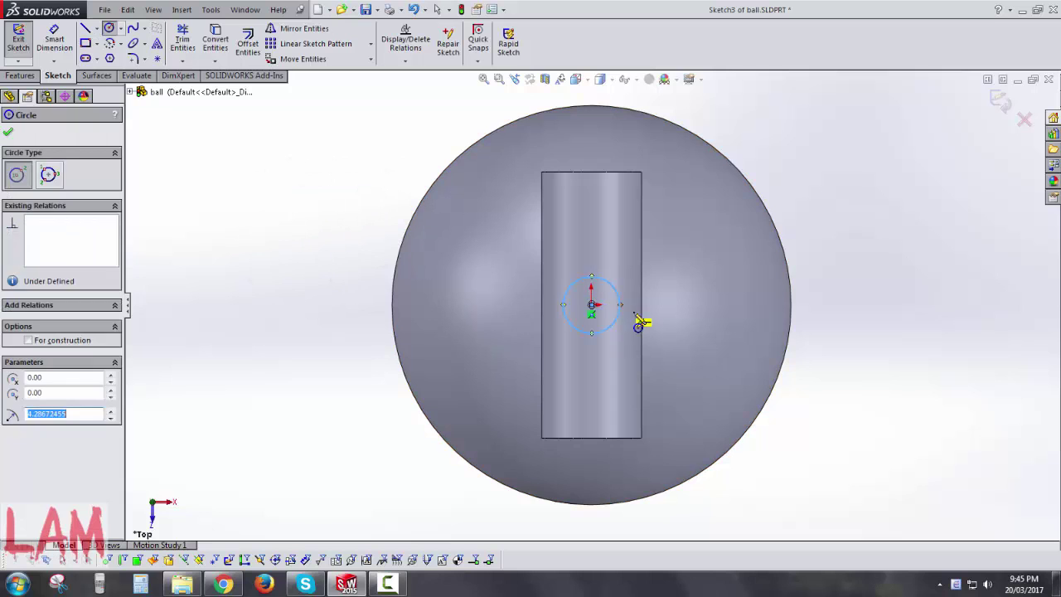
key("Escape")
- Dimension the circle to a 5 mm diameter
right_click_drag(866, 447, 863, 396)
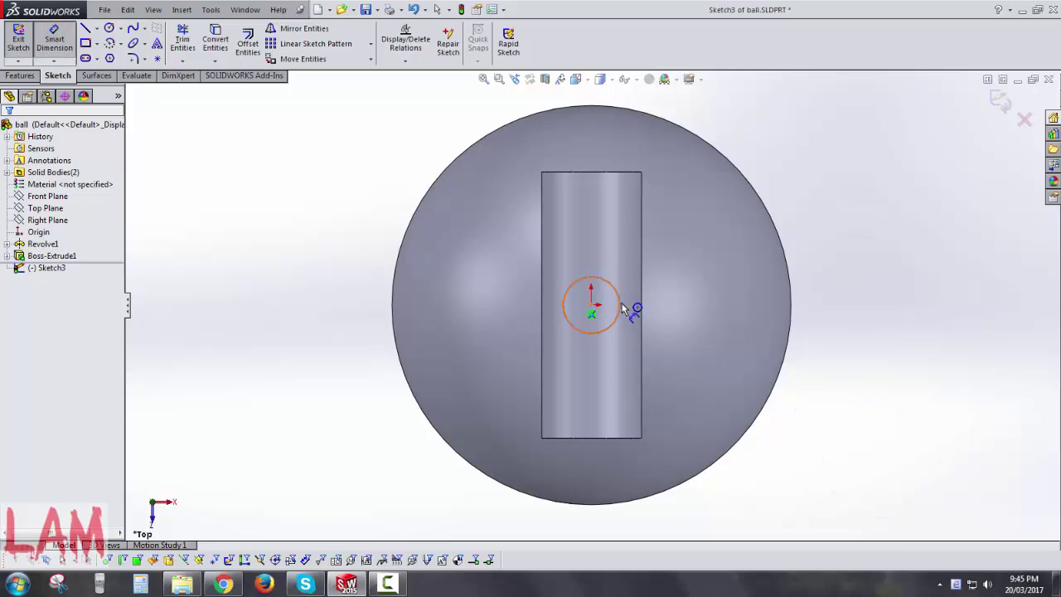
left_click(624, 308)
left_click(675, 311)
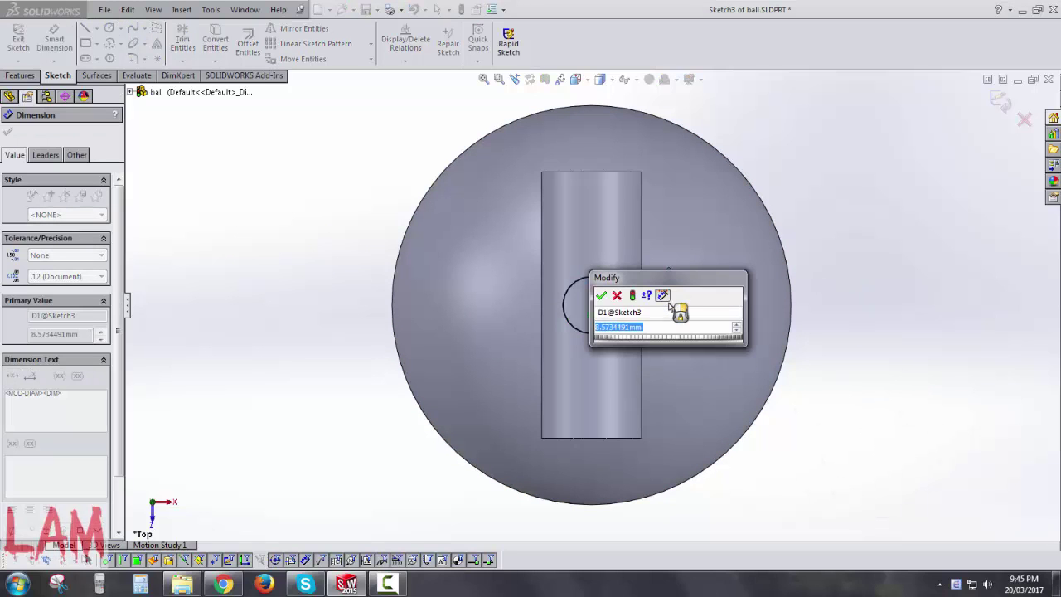
type("5")
key("Return")
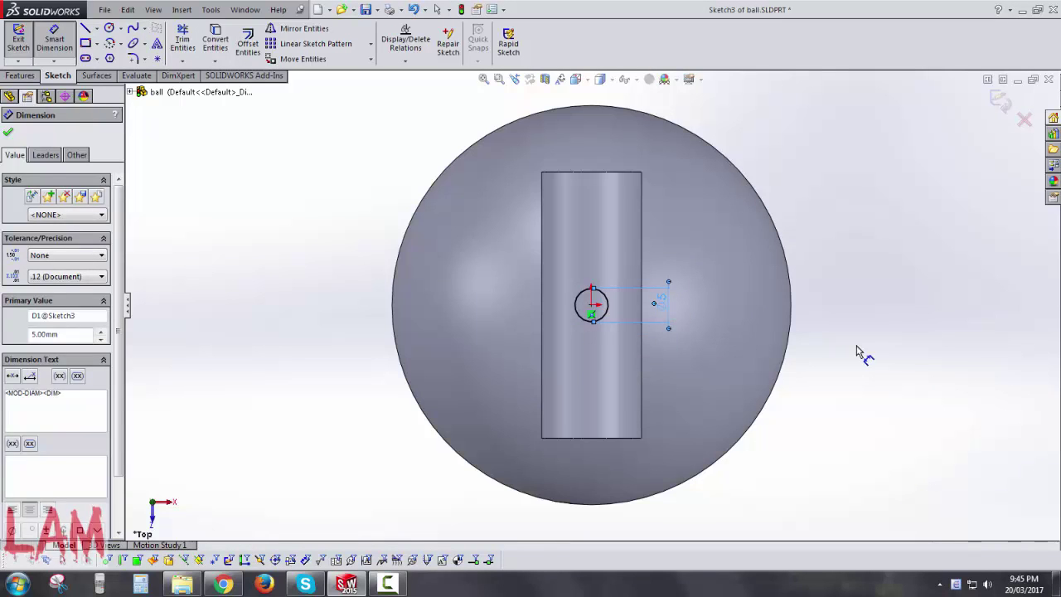
key("Escape")
key("Escape")
- Extrude the Ø5 mm circle Up To Surface, ending at the tube's face to form the rod
left_click(1001, 100)
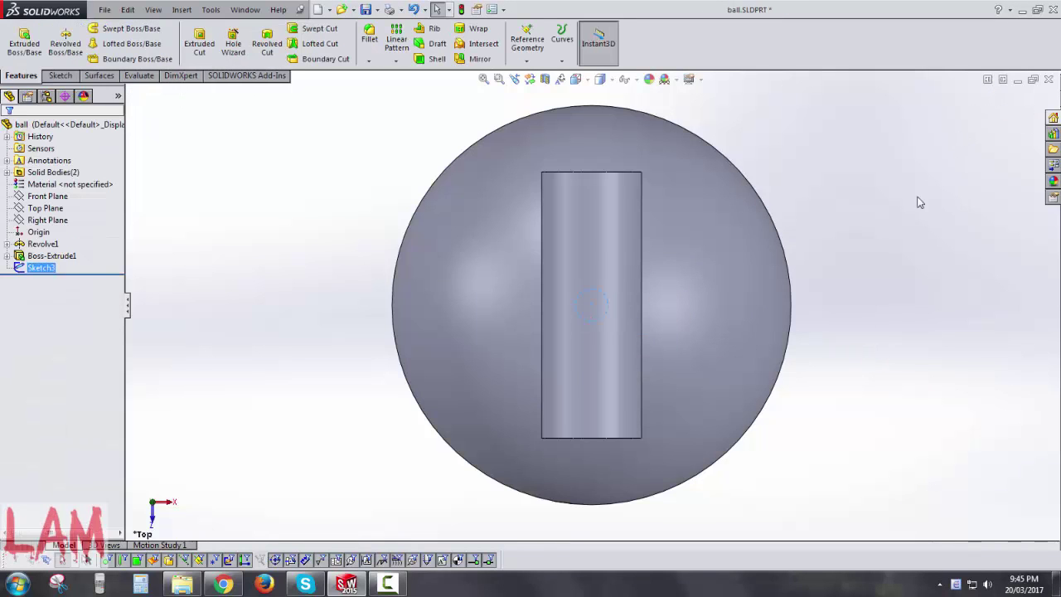
middle_click_drag(817, 378, 788, 223)
scroll(756, 320, "up", 3)
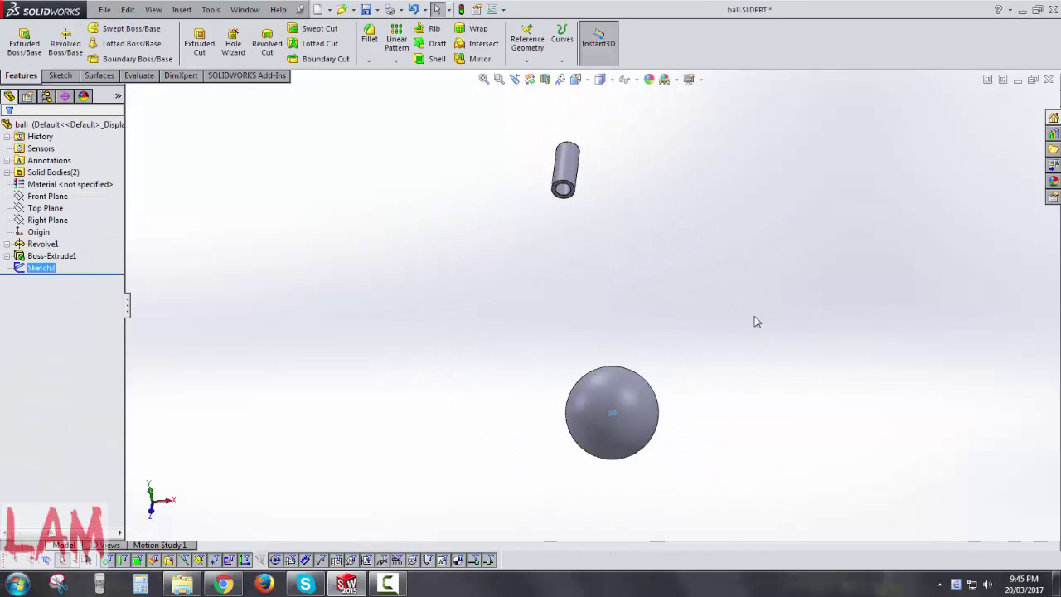
left_click(24, 40)
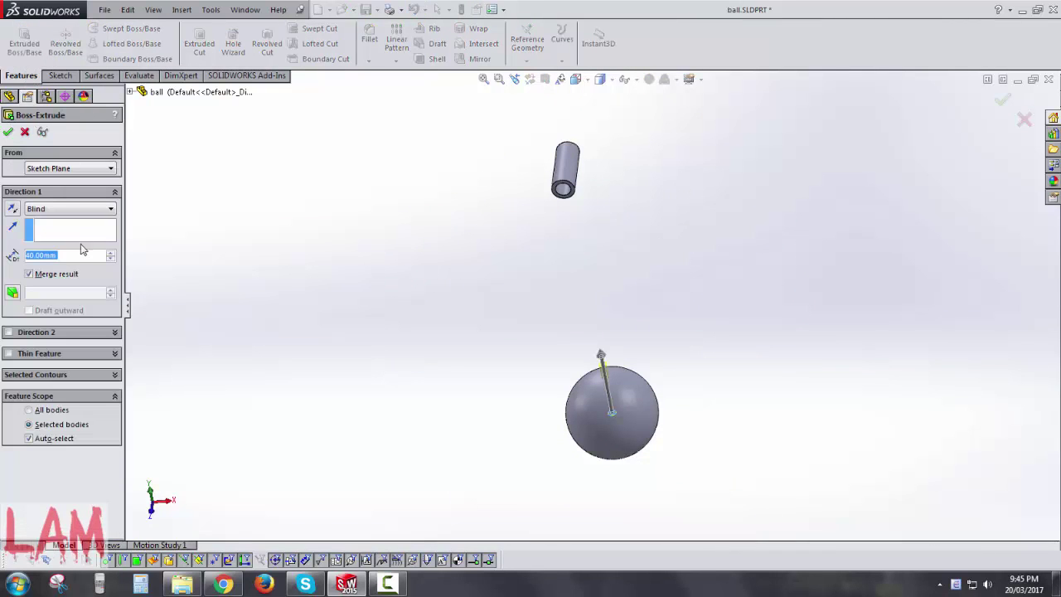
left_click(63, 210)
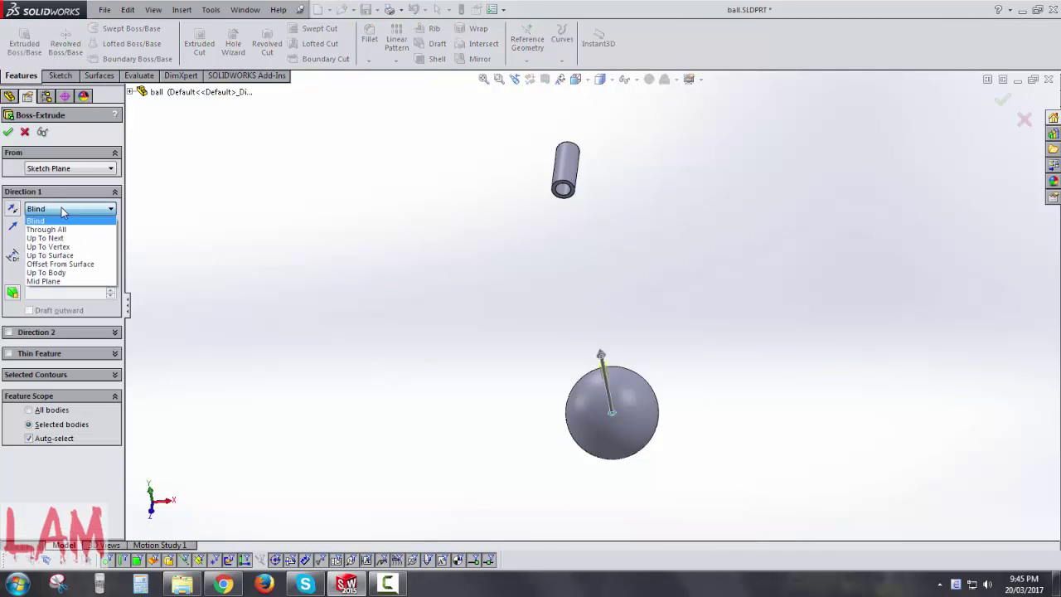
left_click(73, 256)
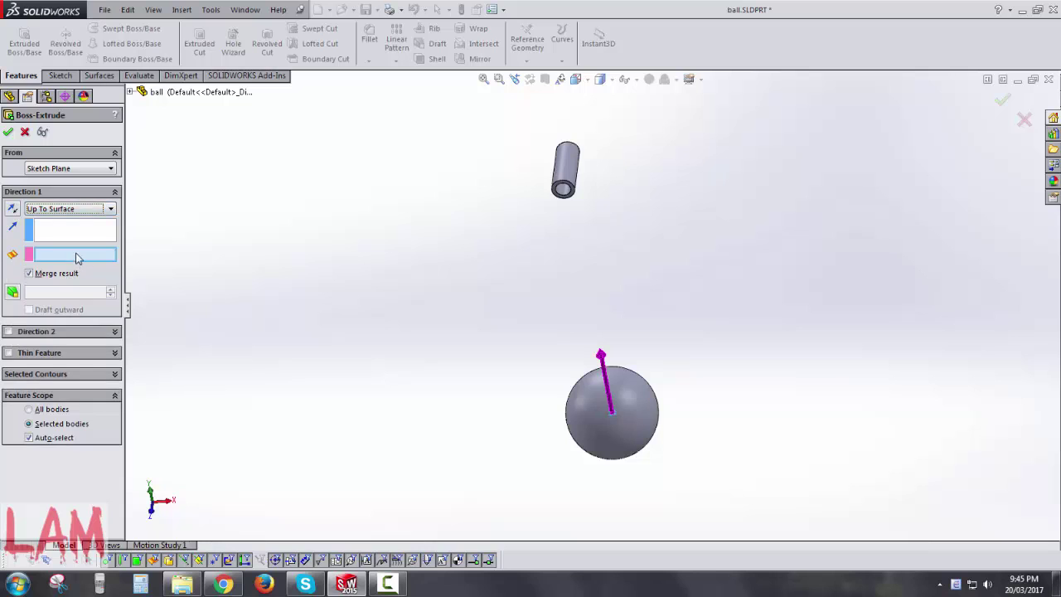
middle_click_drag(459, 244, 572, 182)
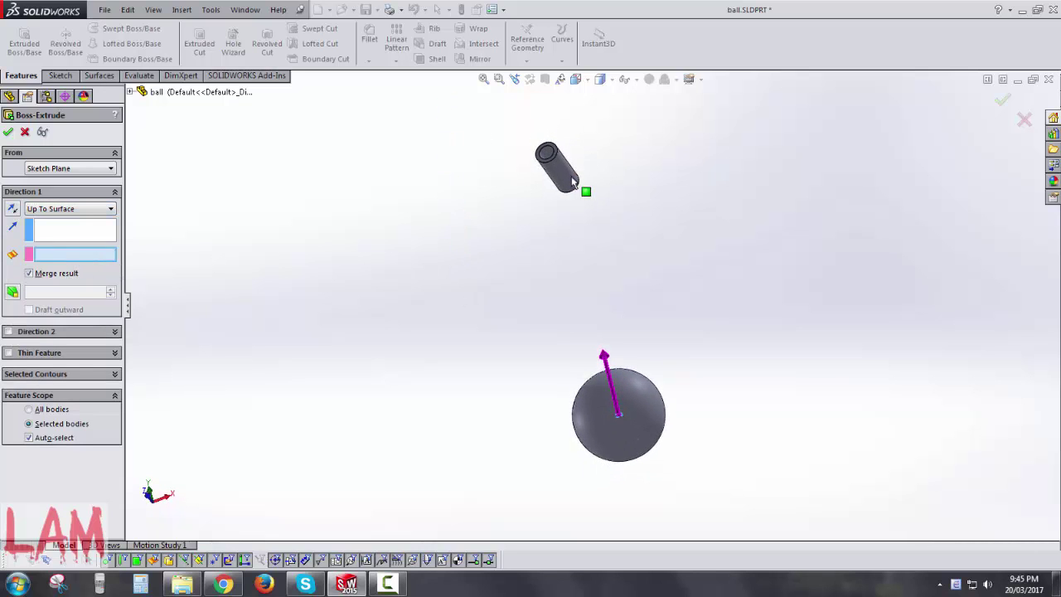
left_click(566, 172)
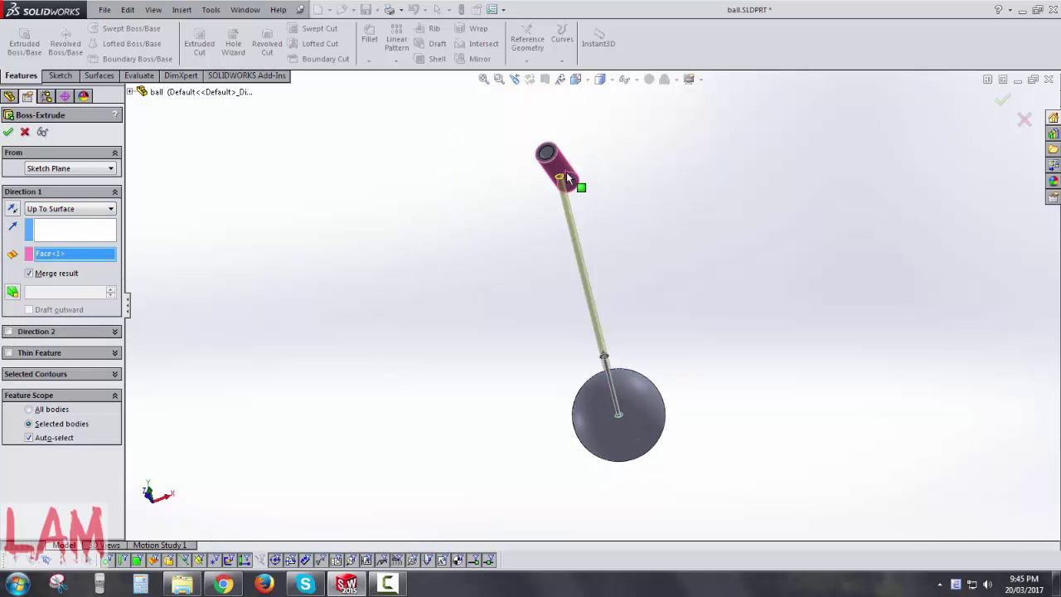
key("Return")
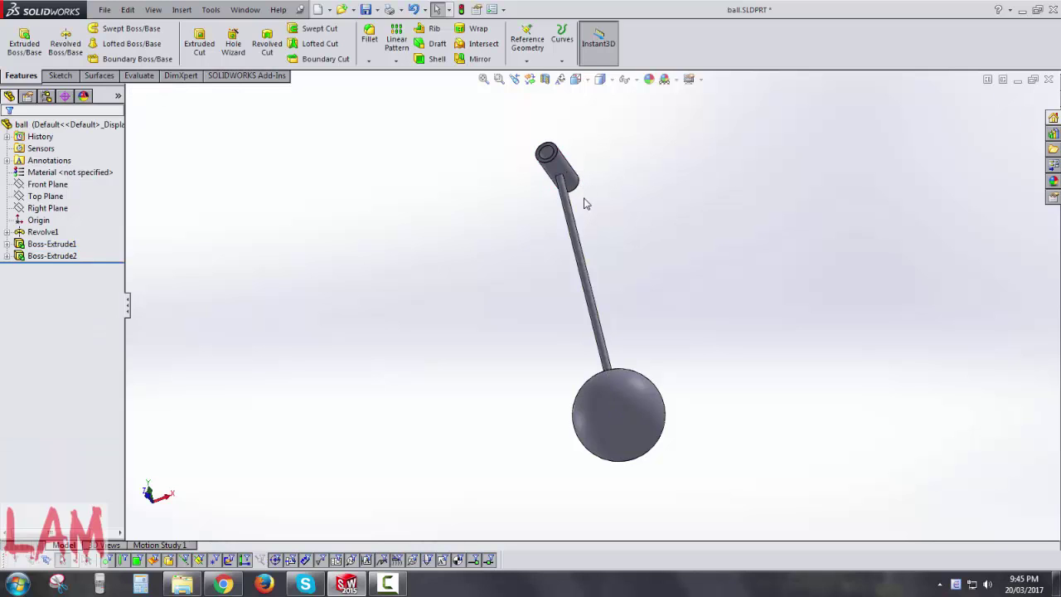
mouse_move(547, 184)
middle_mouse_down()
mouse_move(614, 260)
mouse_move(656, 230)
mouse_move(672, 240)
middle_mouse_up()
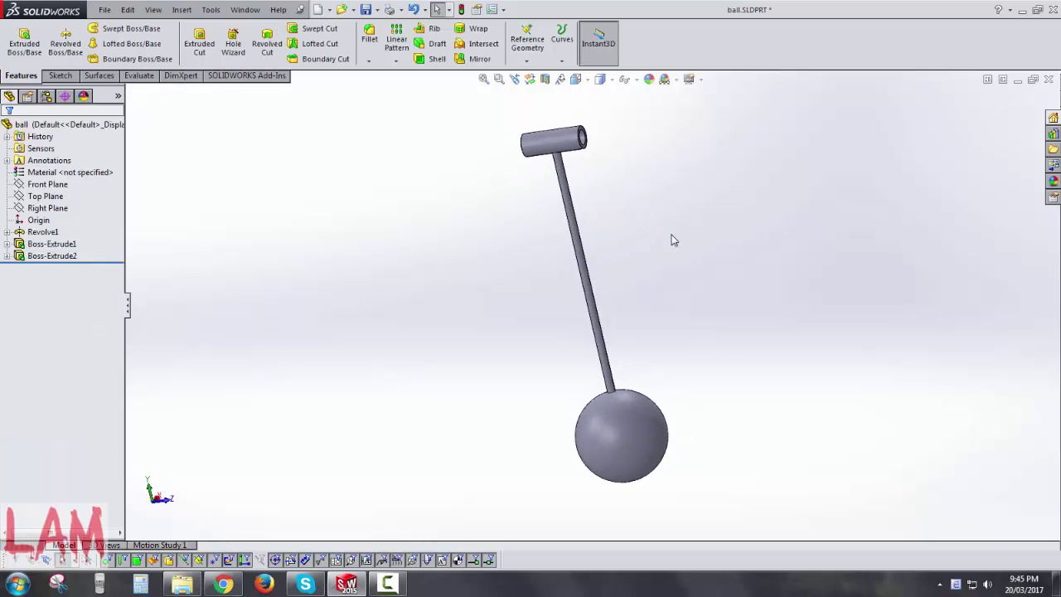
left_click(50, 173)
- Assign Alloy Steel as the ball part's material
right_click(50, 173)
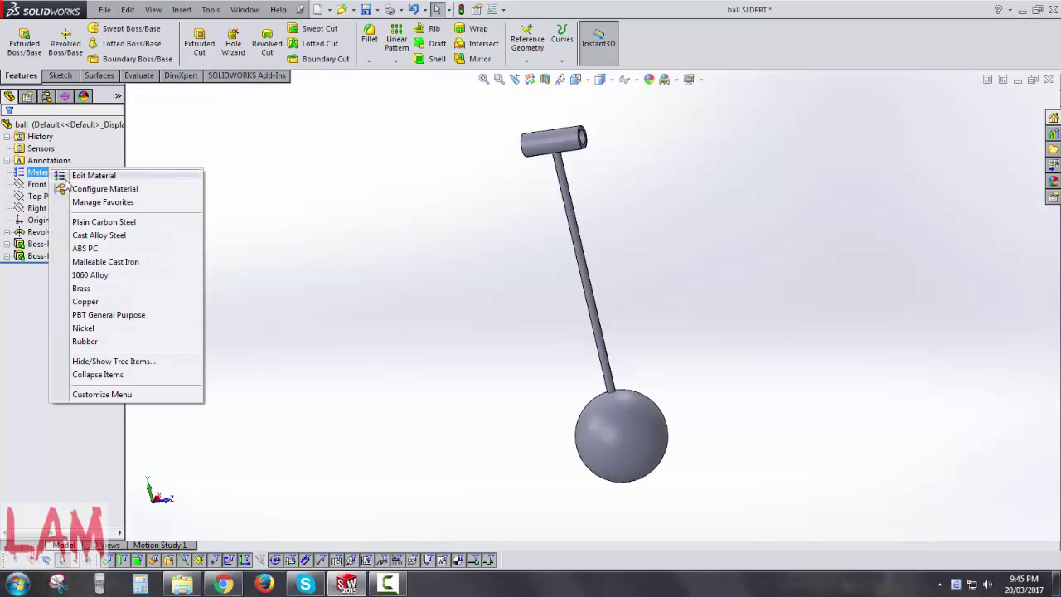
left_click(67, 176)
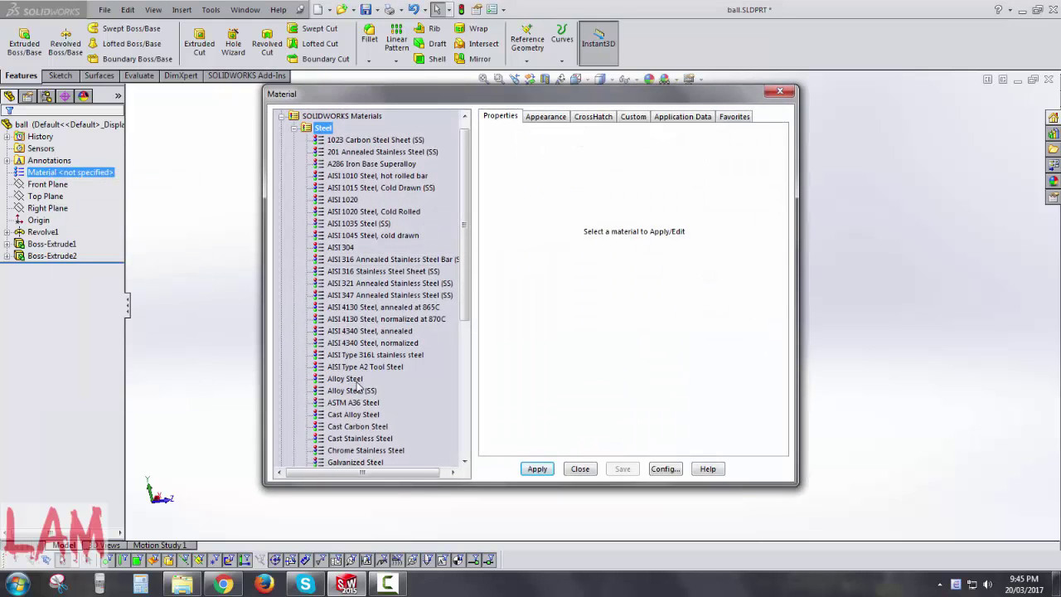
left_click(355, 379)
left_click(549, 471)
left_click(579, 469)
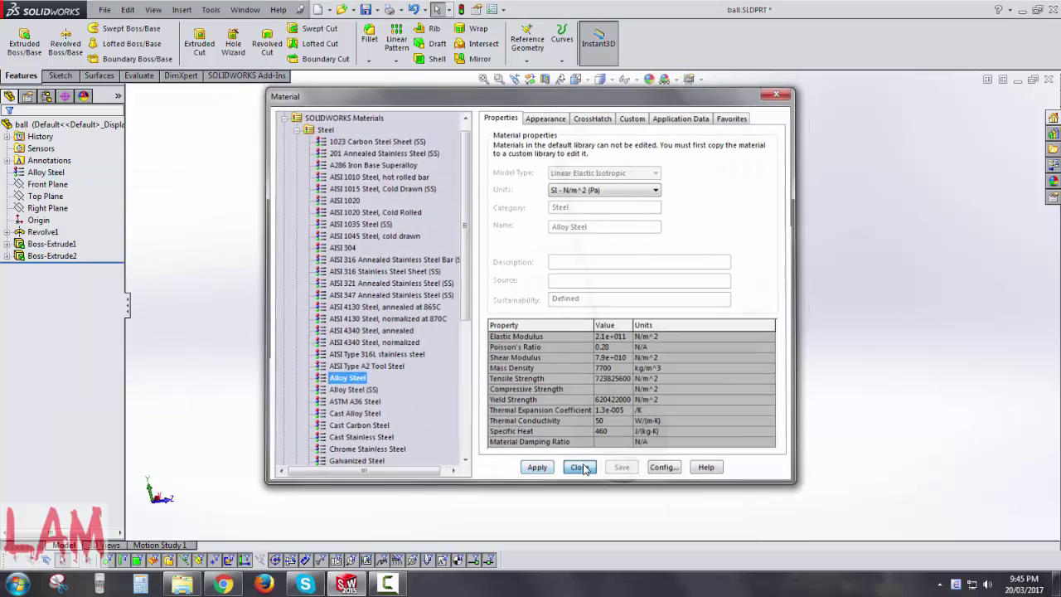
left_click(118, 97)
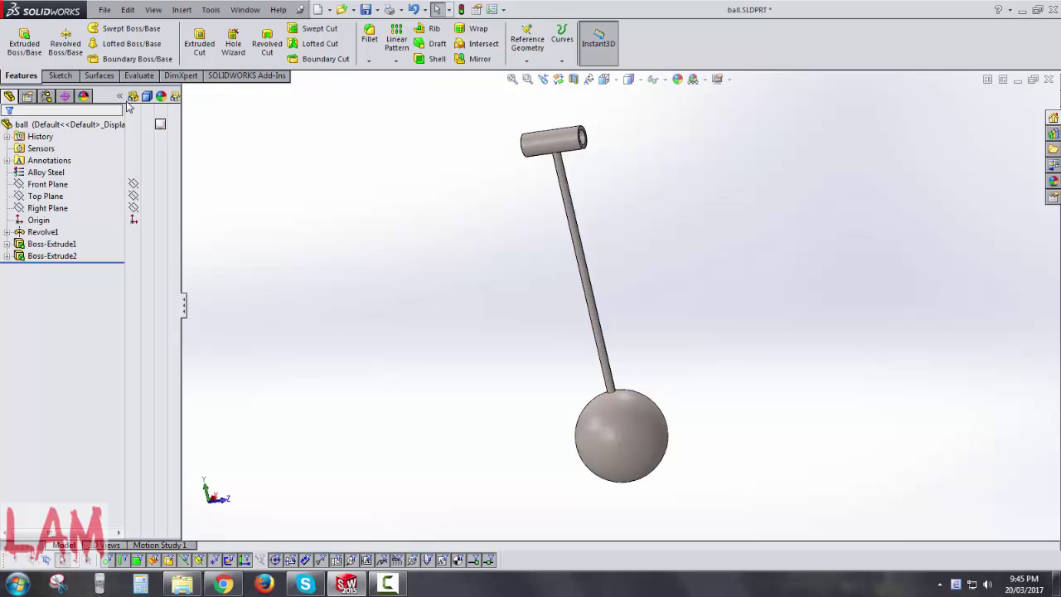
left_click(160, 125)
- Apply a red appearance to the sphere's face only, using the face filter
left_click(176, 135)
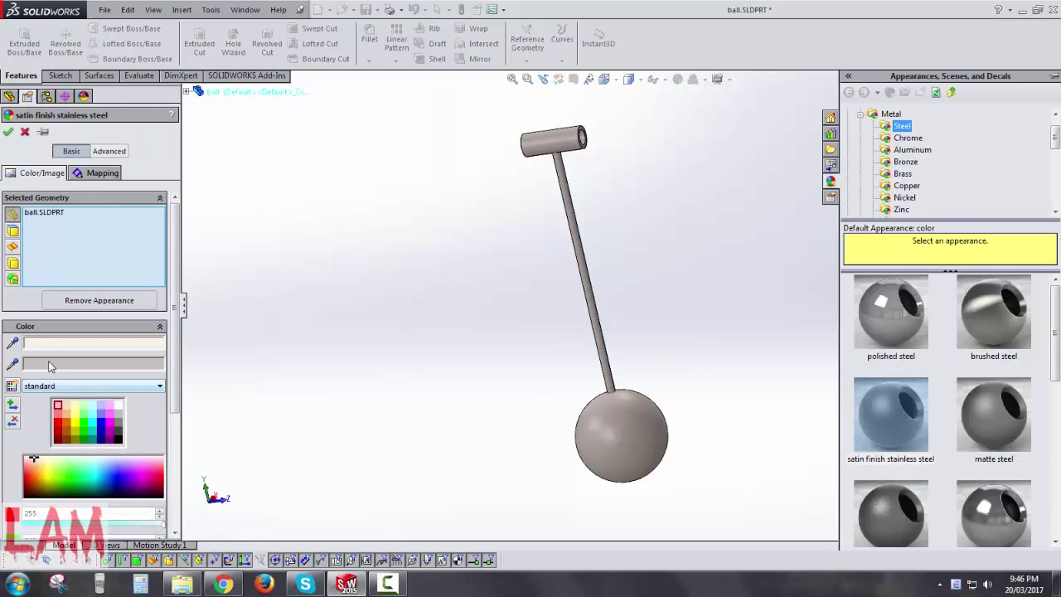
right_click(42, 238)
left_click(91, 242)
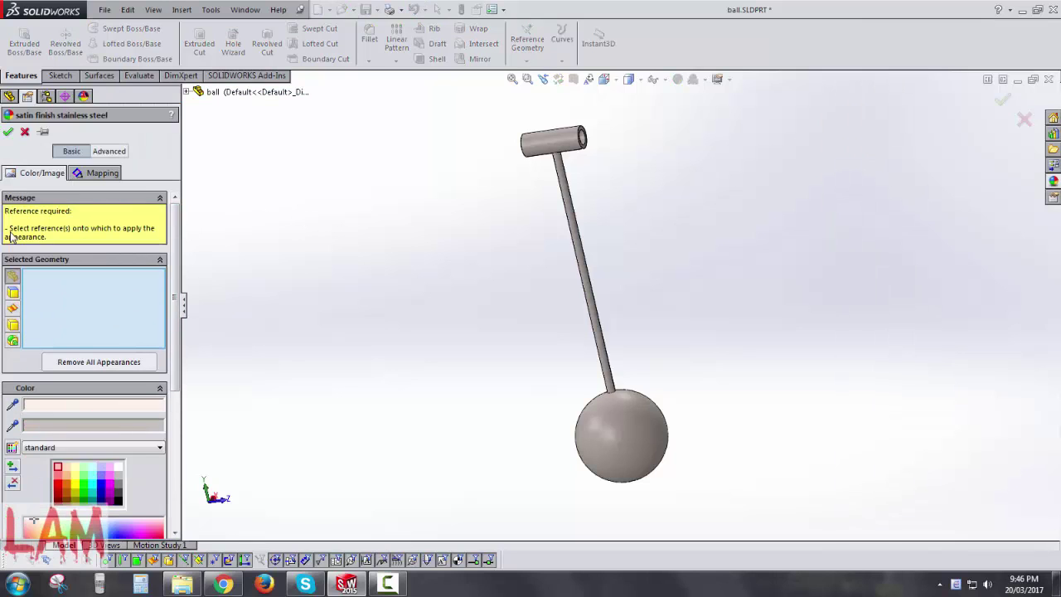
left_click(12, 294)
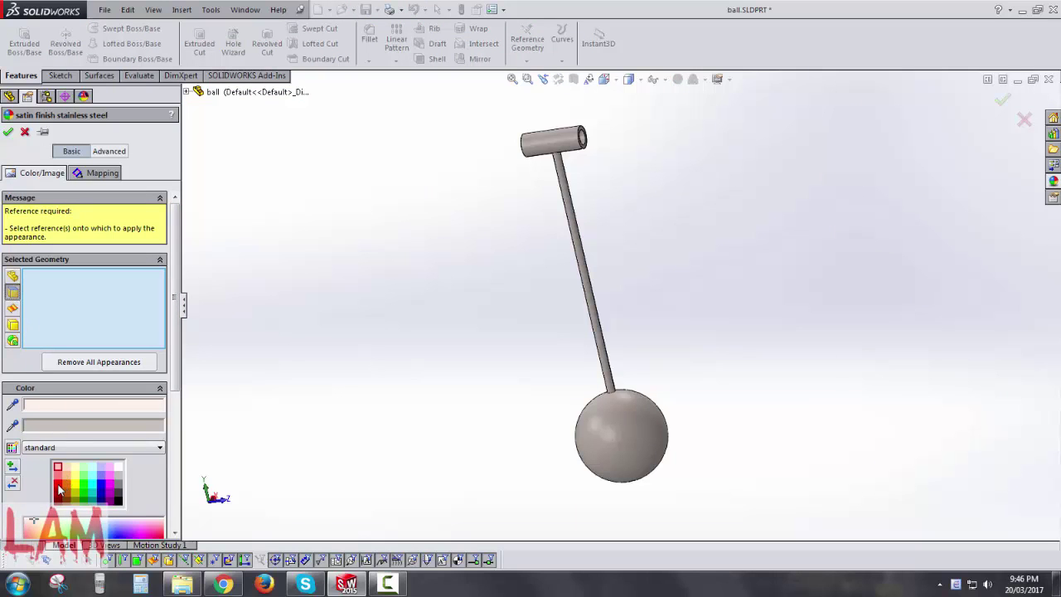
left_click(59, 490)
left_click(628, 445)
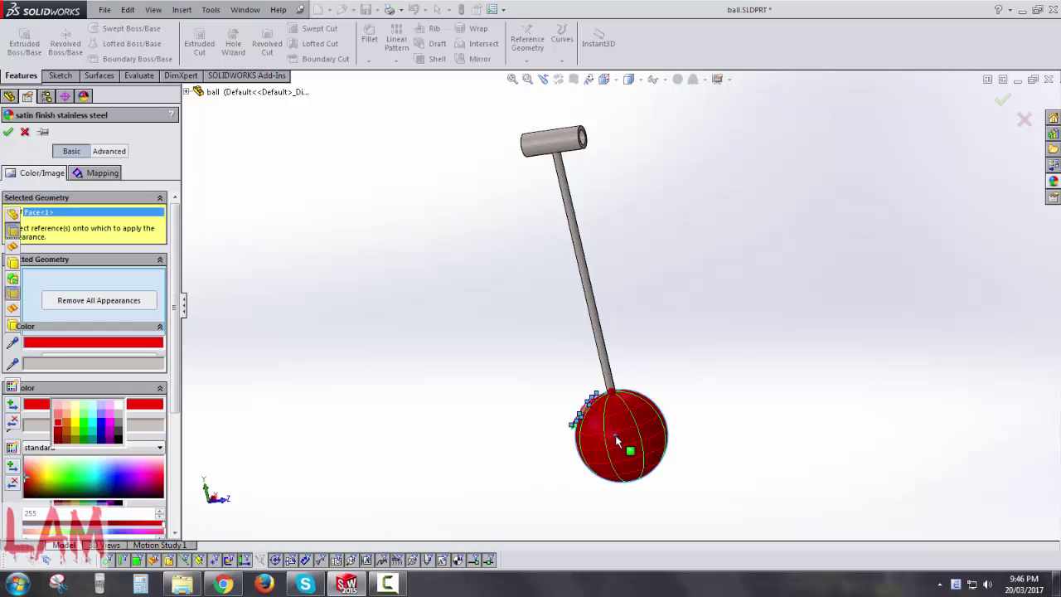
left_click(7, 134)
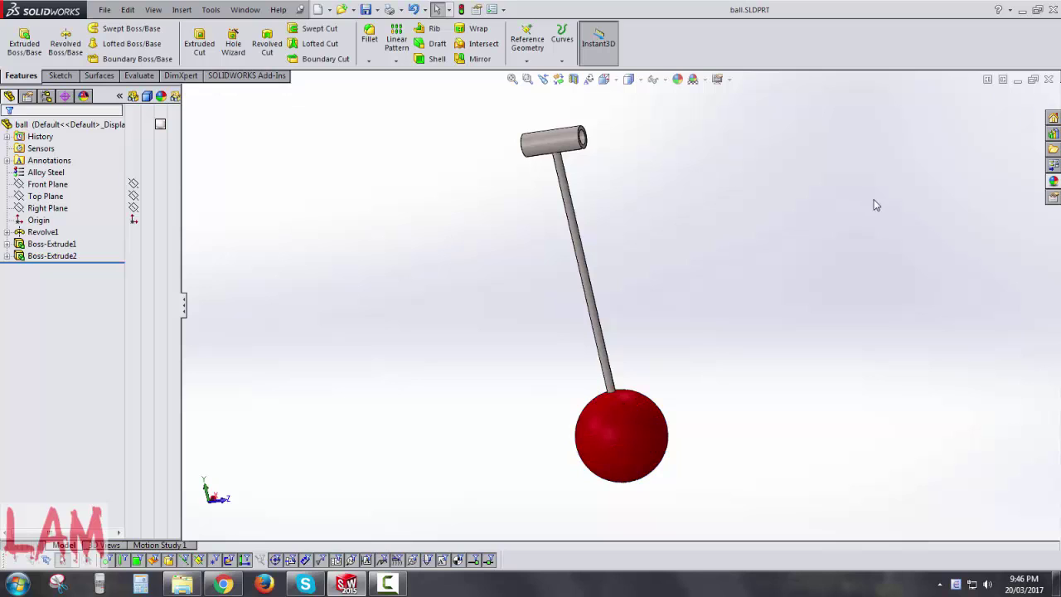
- Close the ball part and create a new empty assembly
left_click(1050, 79)
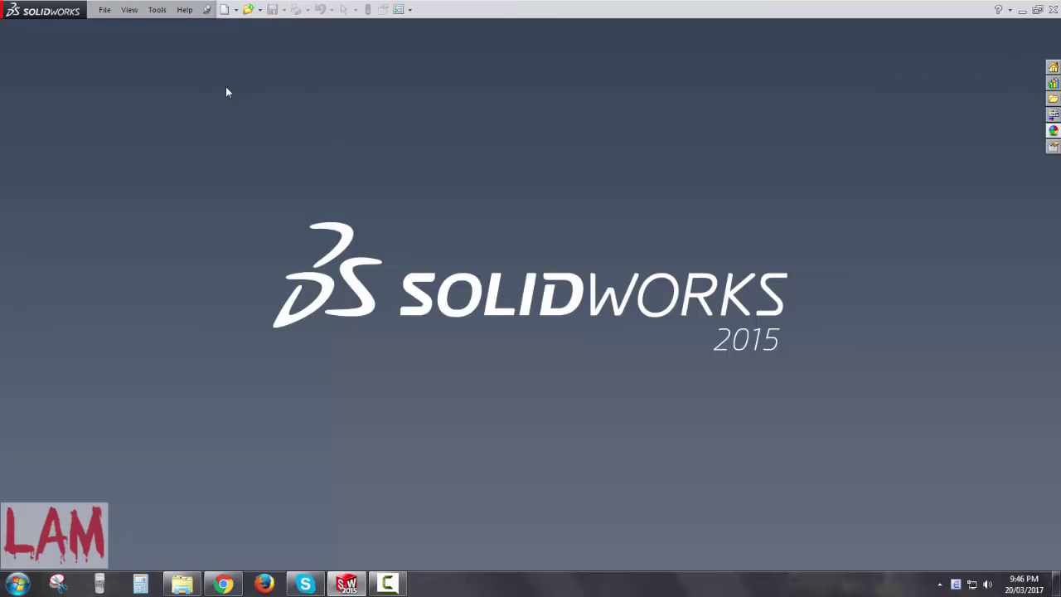
left_click(223, 11)
left_click(267, 330)
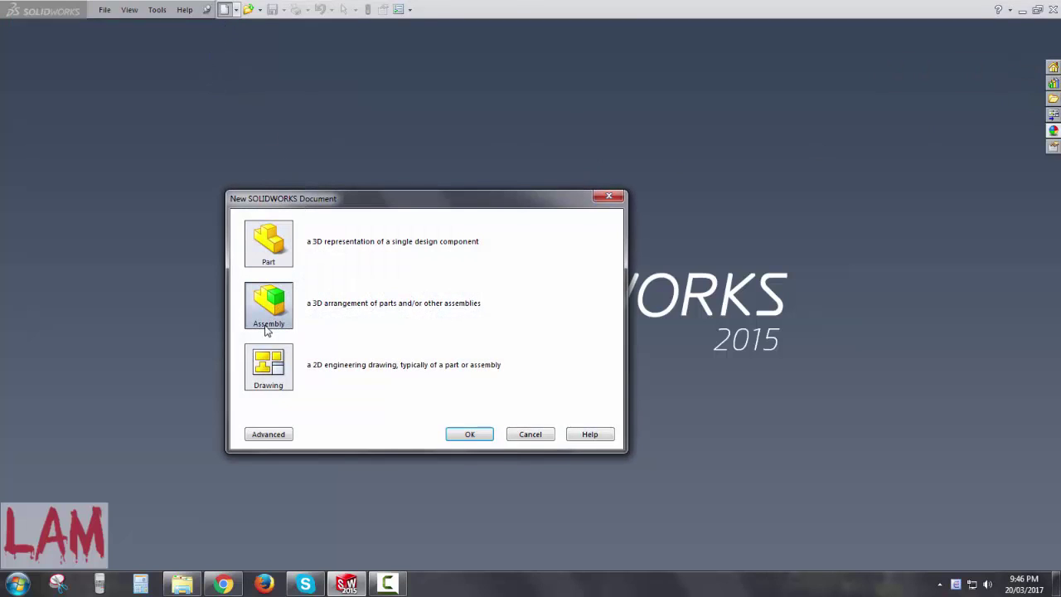
left_click(486, 439)
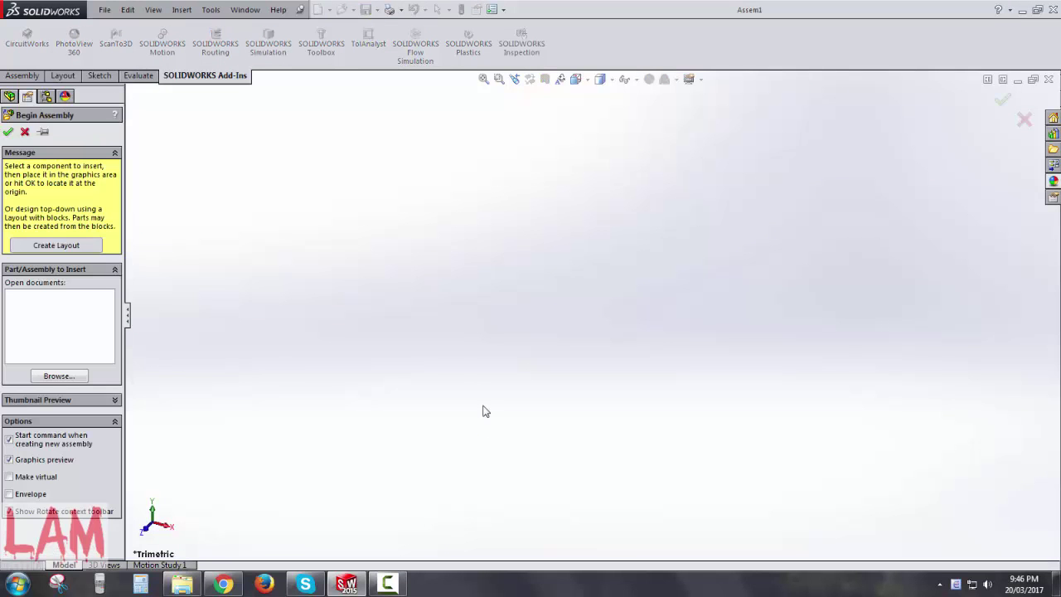
left_click(25, 132)
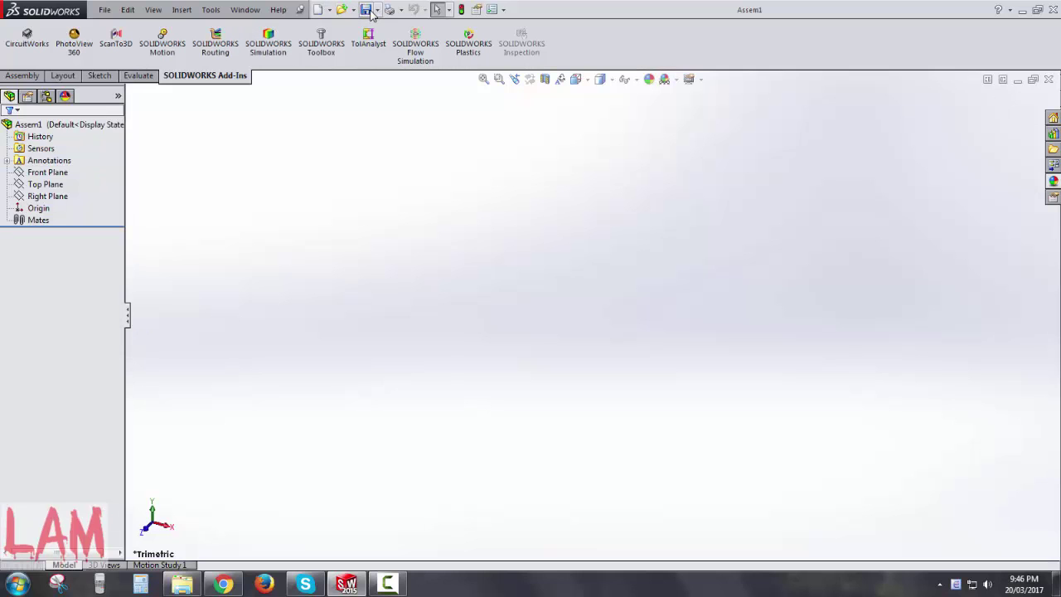
- Save the assembly as 'single pendulum'
left_click(366, 10)
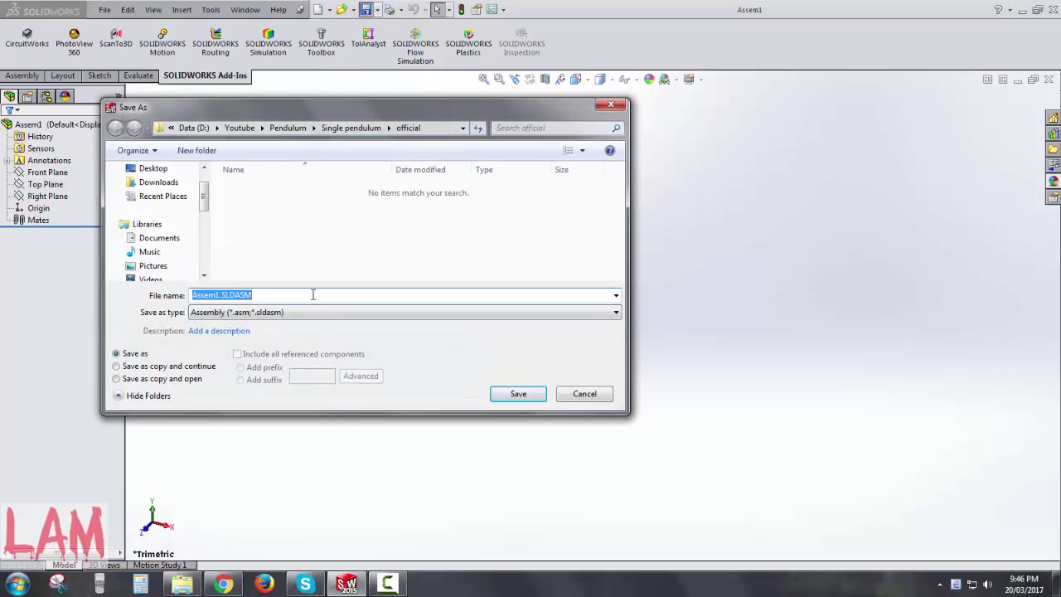
type("single pendulum")
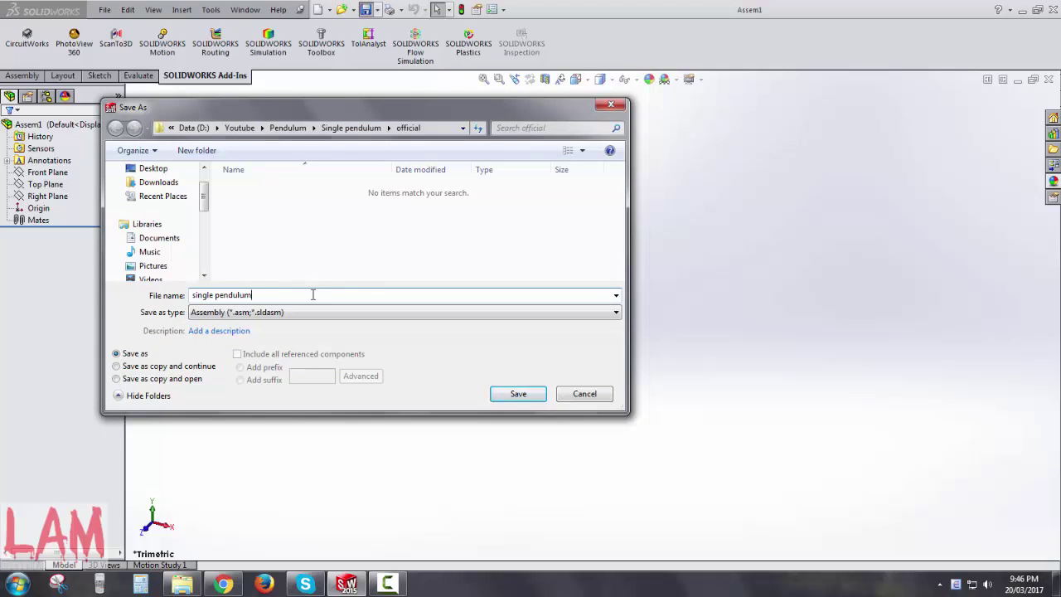
key("Return")
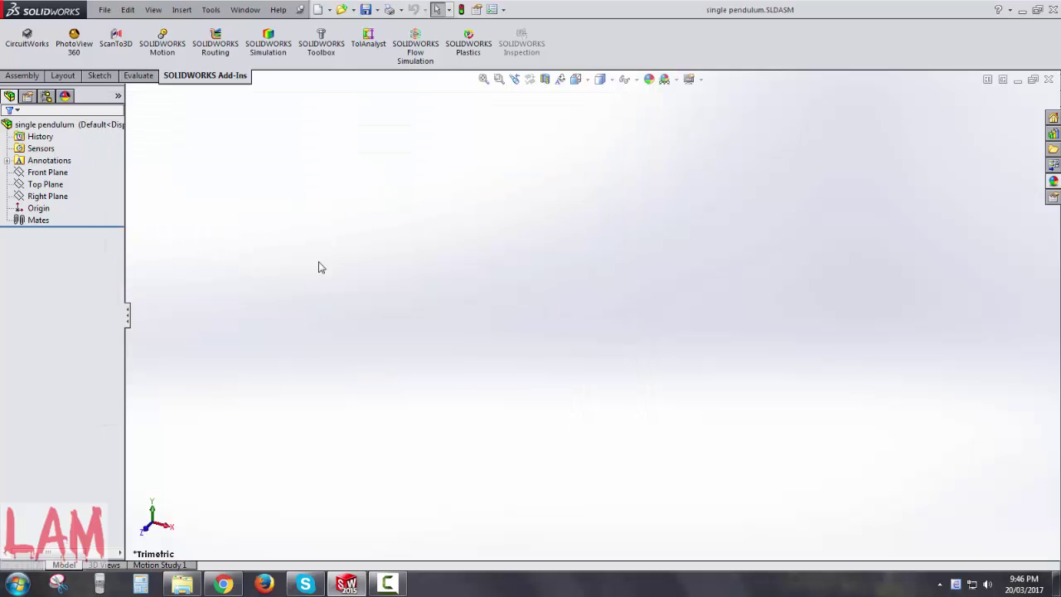
- Insert underframe.SLDPRT into the assembly and set underframe<1> to Float
left_click(23, 76)
left_click(73, 42)
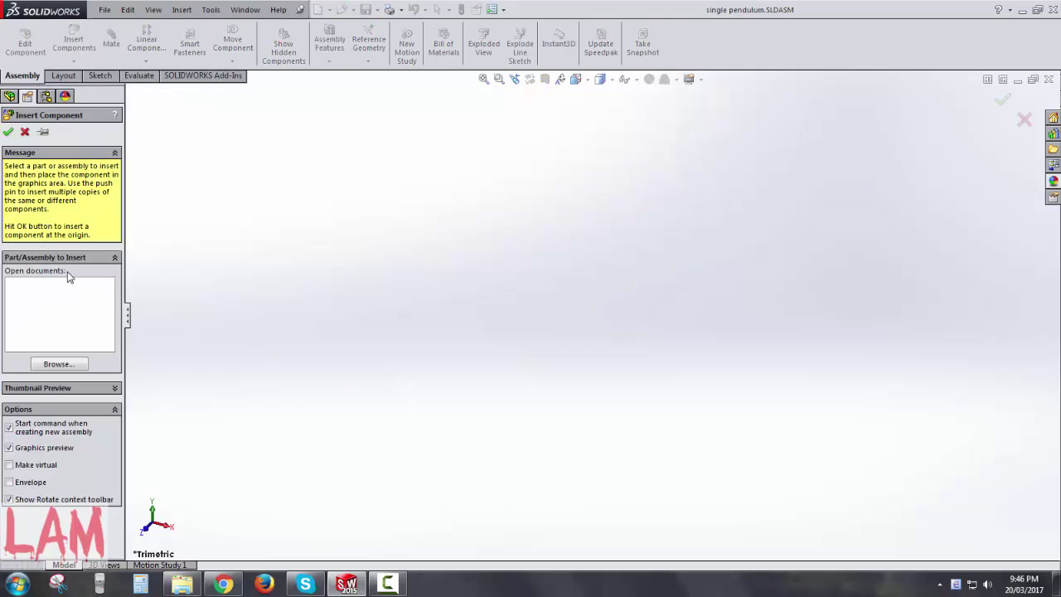
left_click(59, 365)
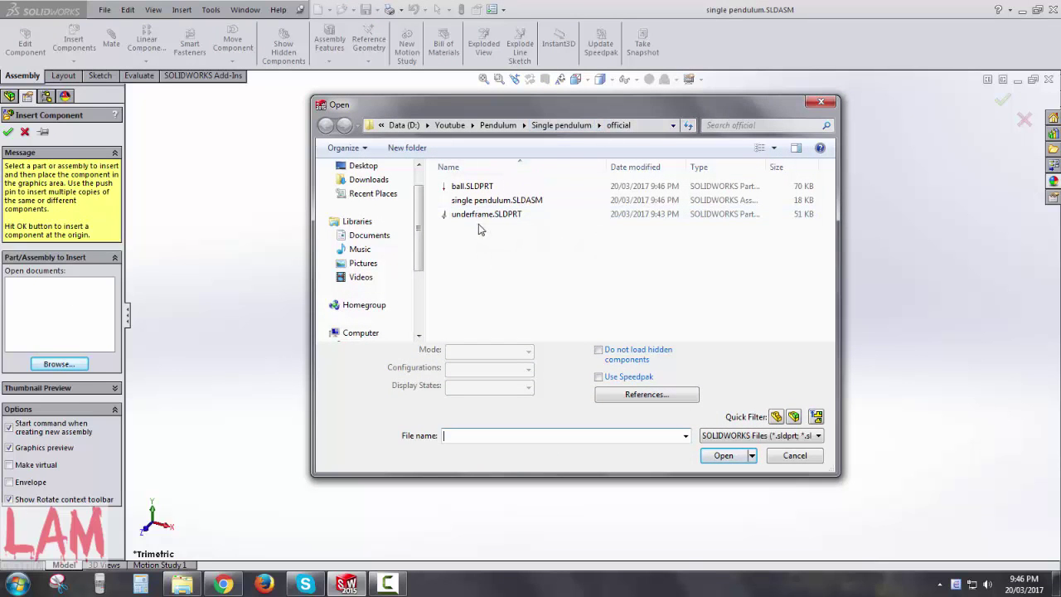
left_click(485, 214)
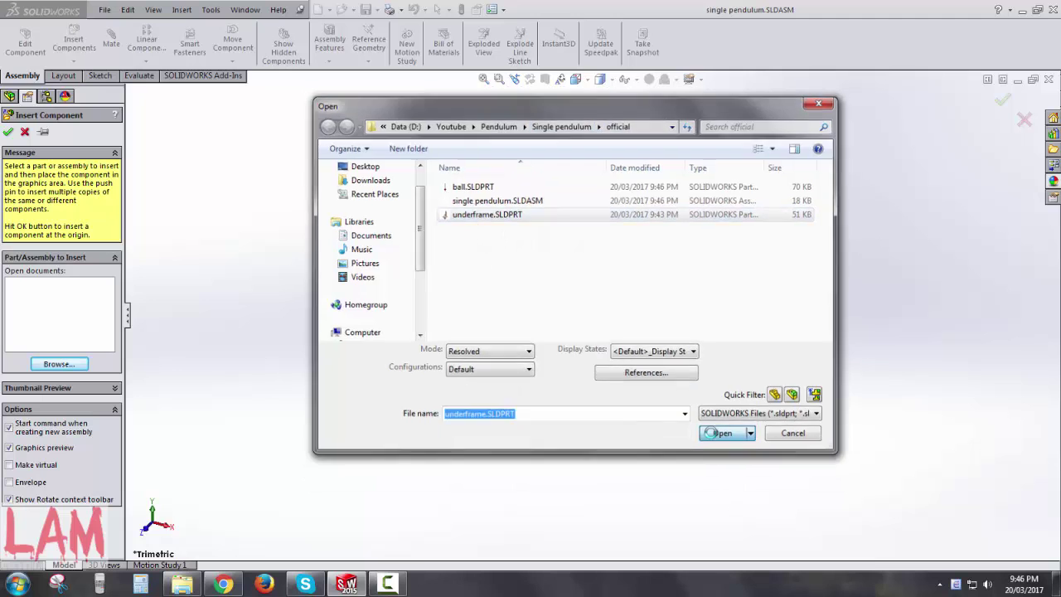
left_click(723, 456)
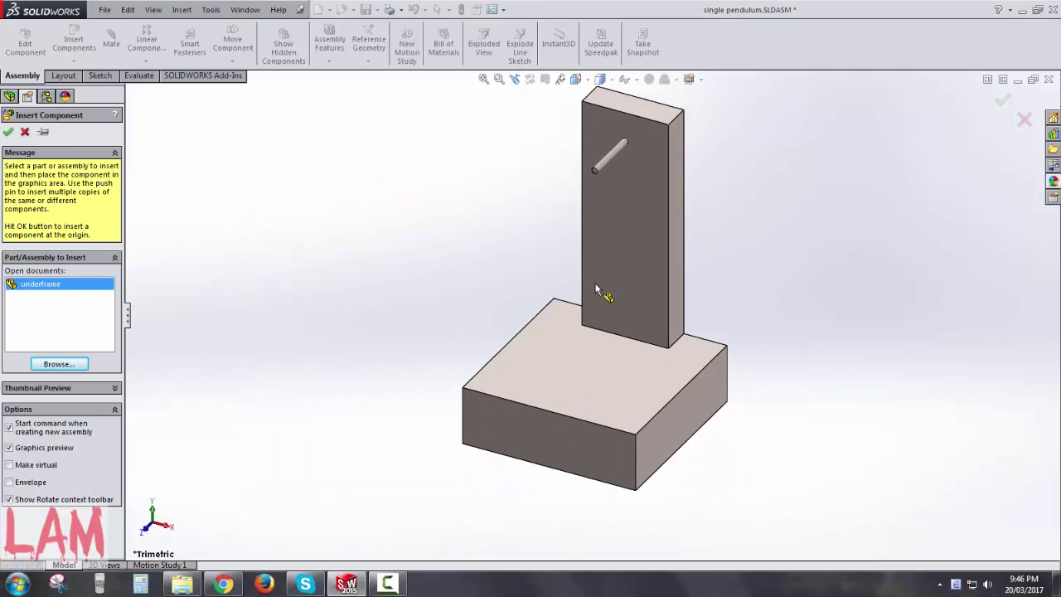
left_click(600, 283)
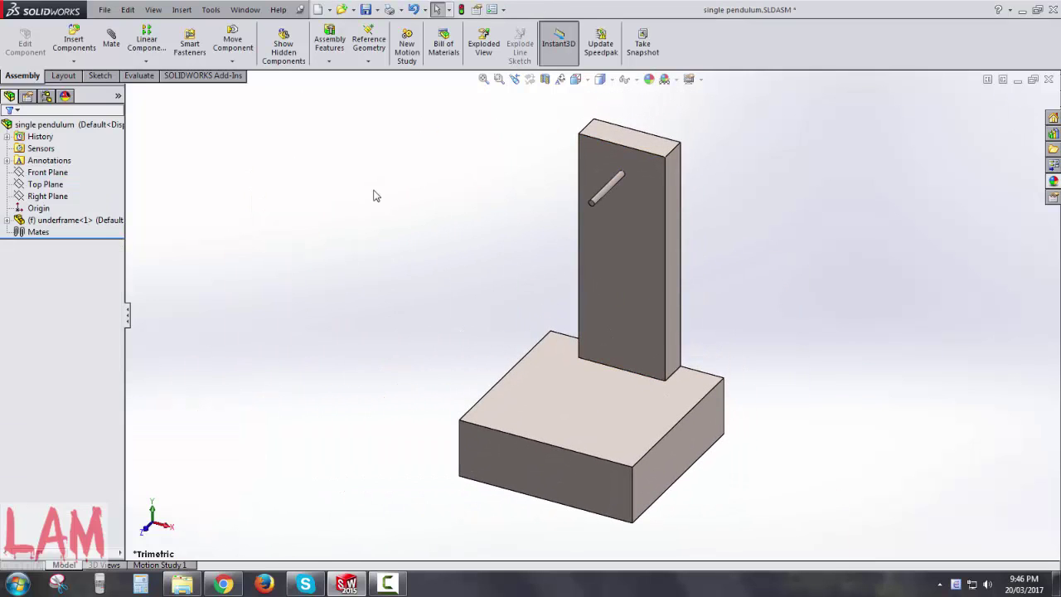
scroll(564, 374, "up", 1)
scroll(581, 351, "up", 1)
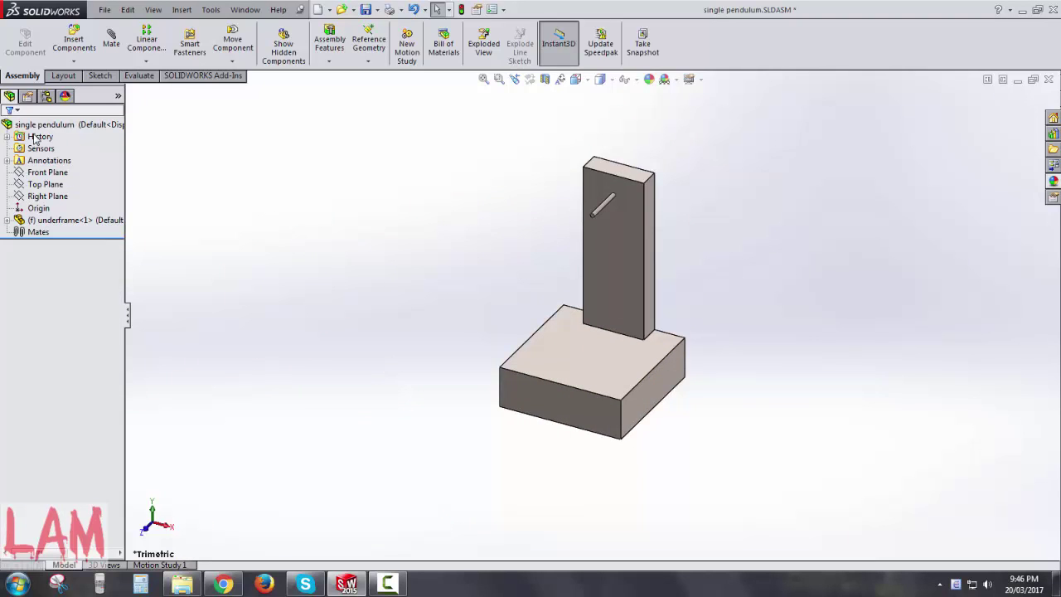
right_click(56, 221)
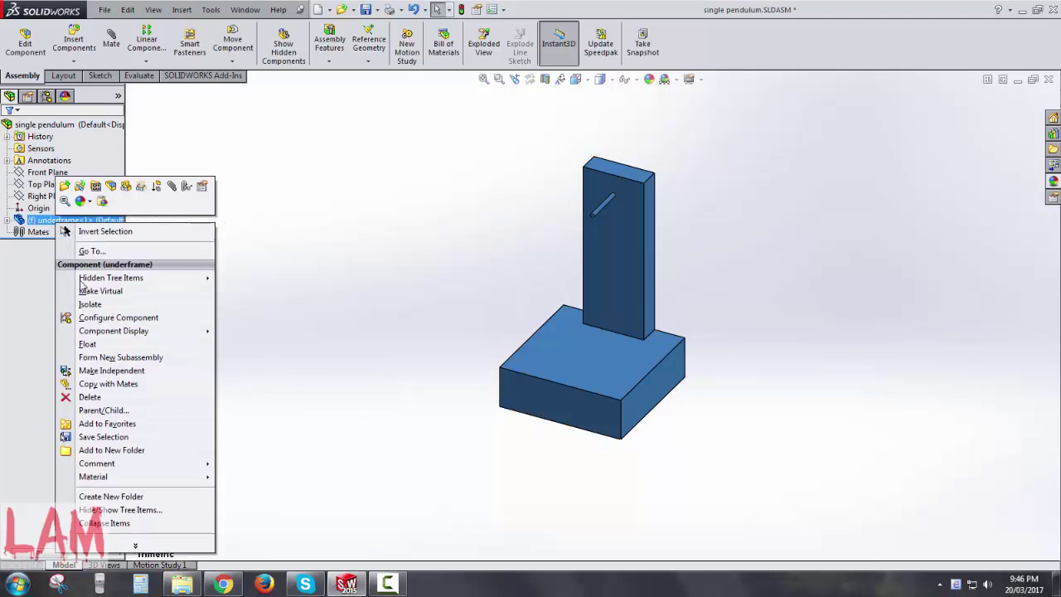
left_click(89, 345)
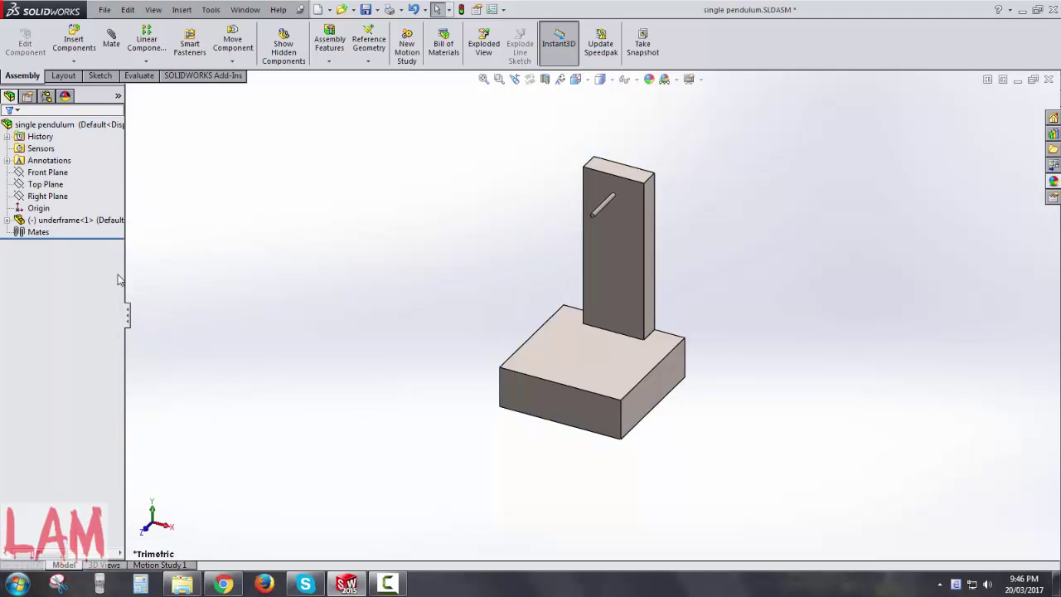
- Mate the frame's face coincident to Front Plane and the base's bottom to Top Plane
left_click(111, 42)
left_click(130, 92)
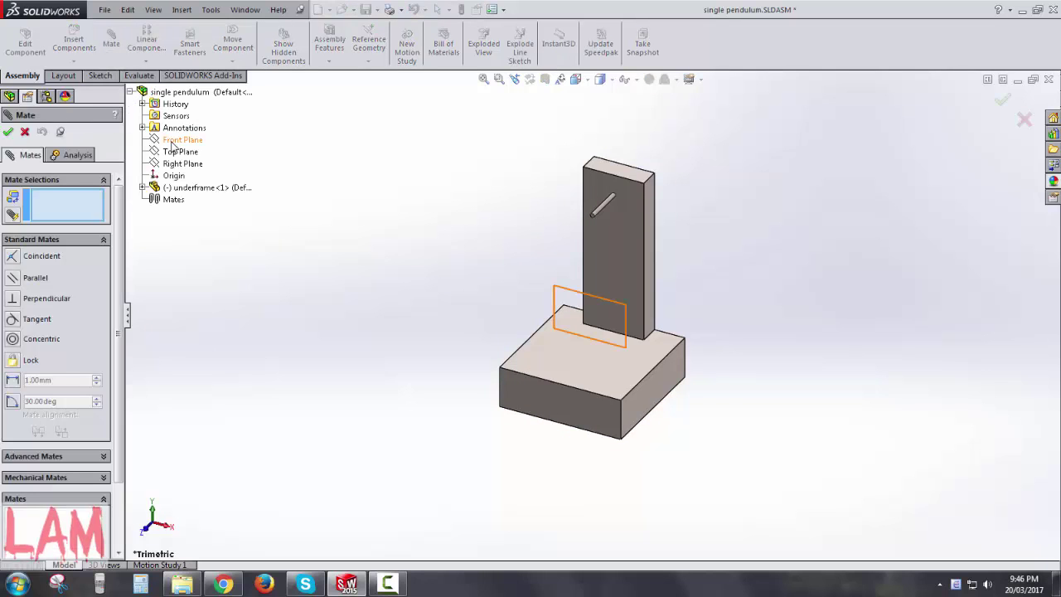
left_click(172, 145)
middle_click_drag(565, 369, 519, 389)
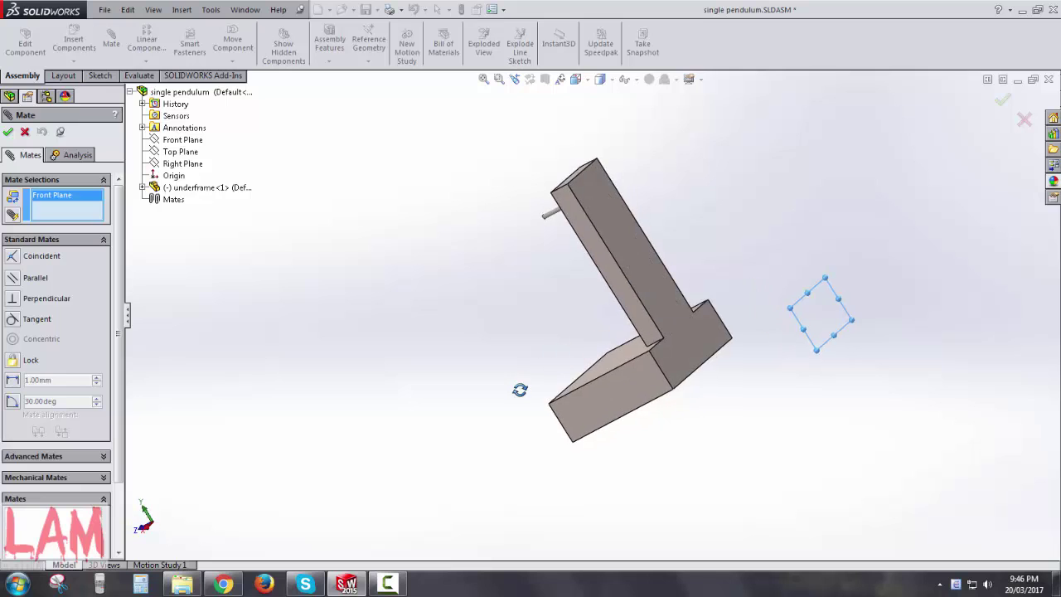
left_click(686, 339)
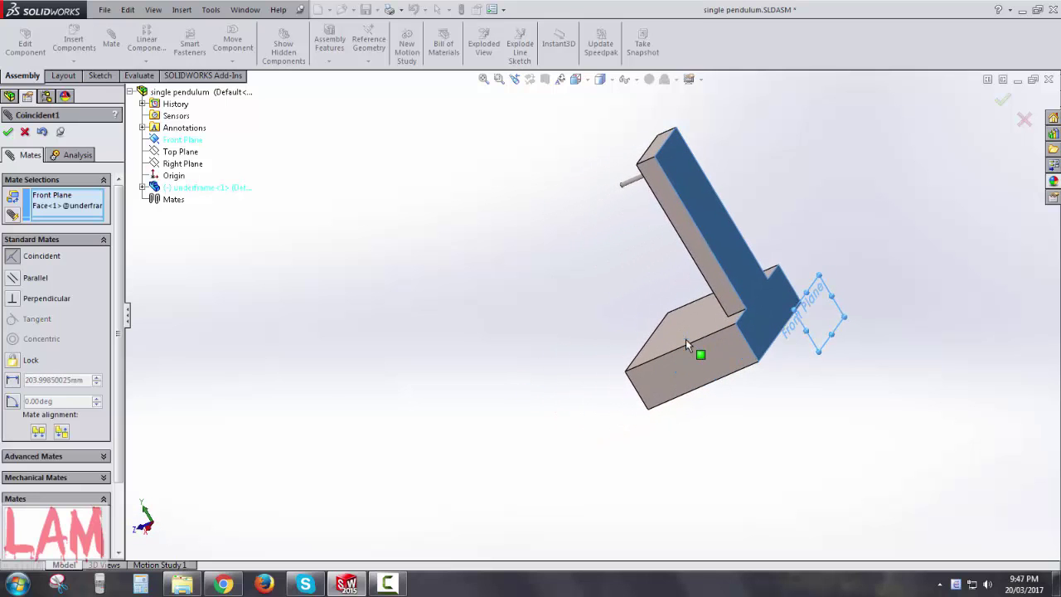
key("Return")
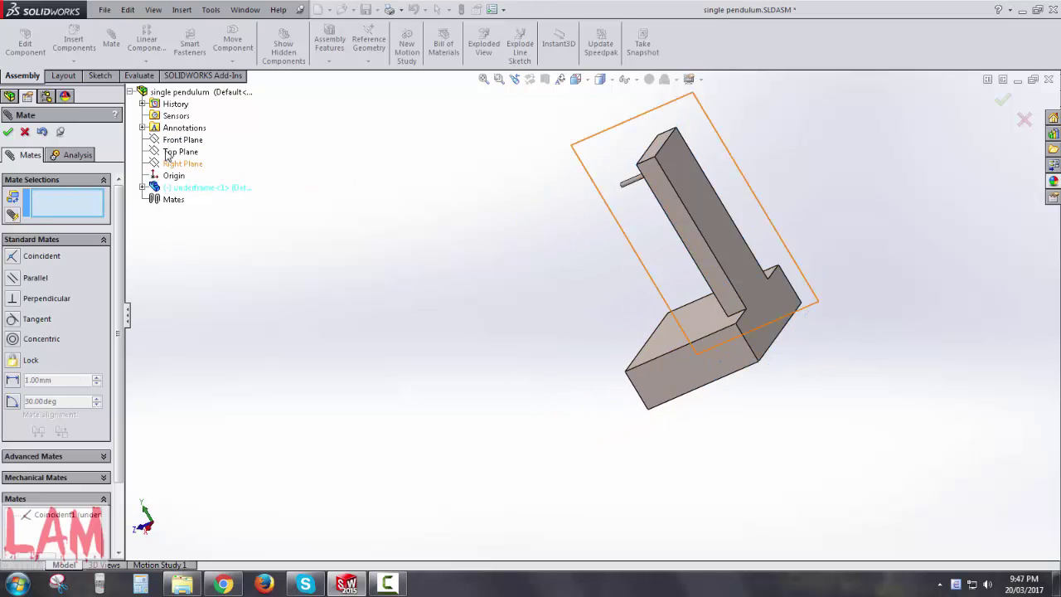
left_click(180, 151)
left_click_drag(711, 403, 674, 360)
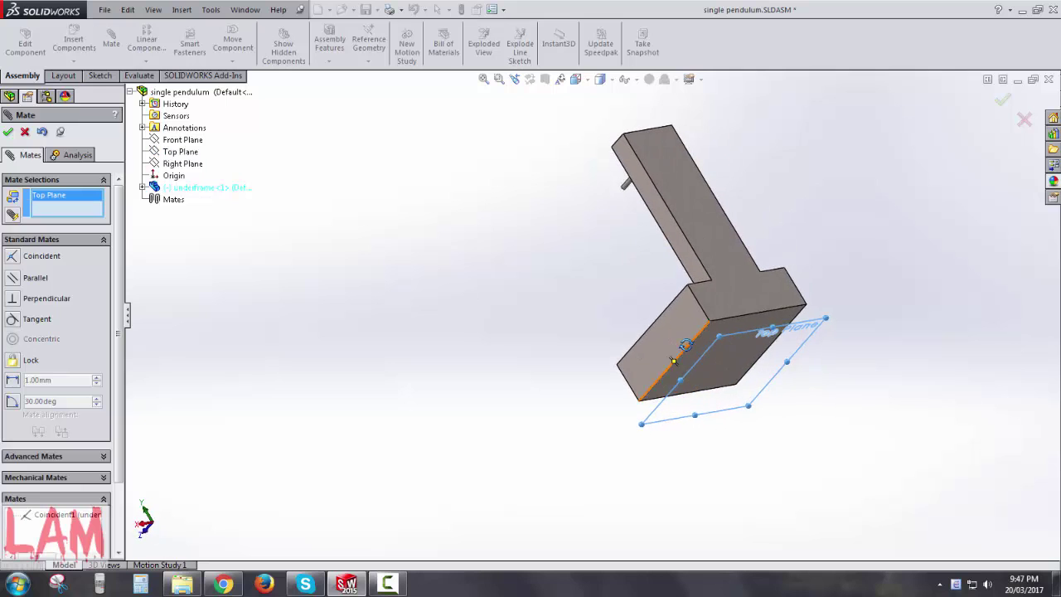
left_click(722, 368)
key("Return")
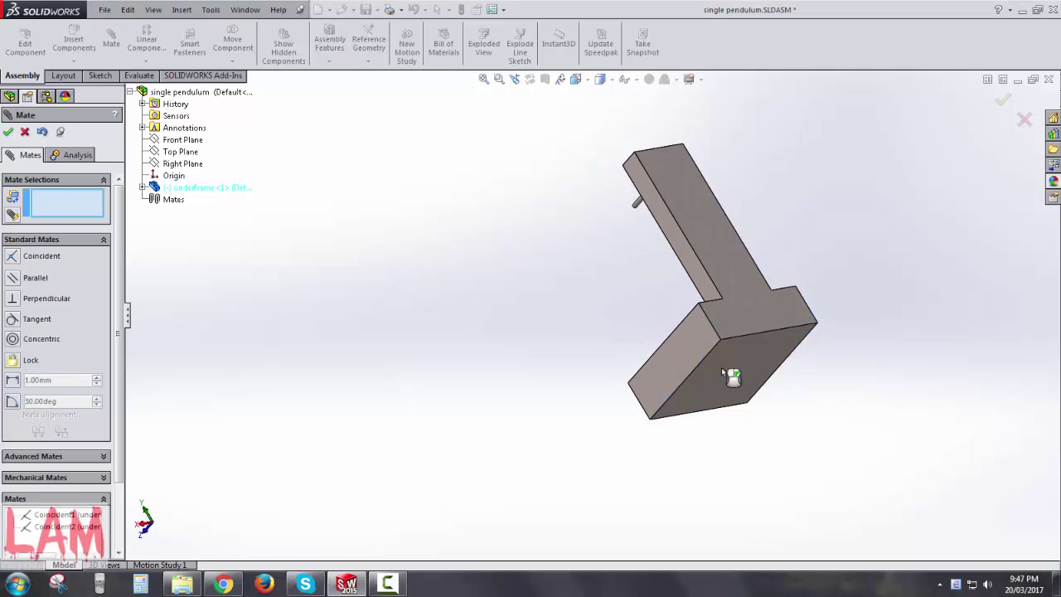
- Mate the pin coincident to Right Plane and finish the mates
left_click(187, 166)
left_click_drag(655, 219, 740, 236)
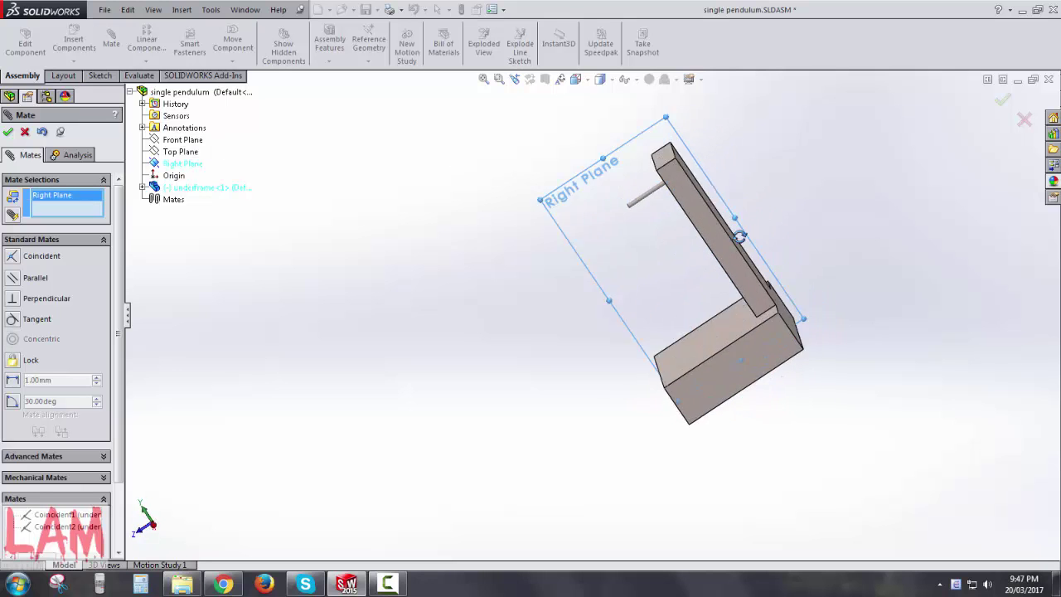
middle_click_drag(739, 237, 816, 243)
left_click(636, 80)
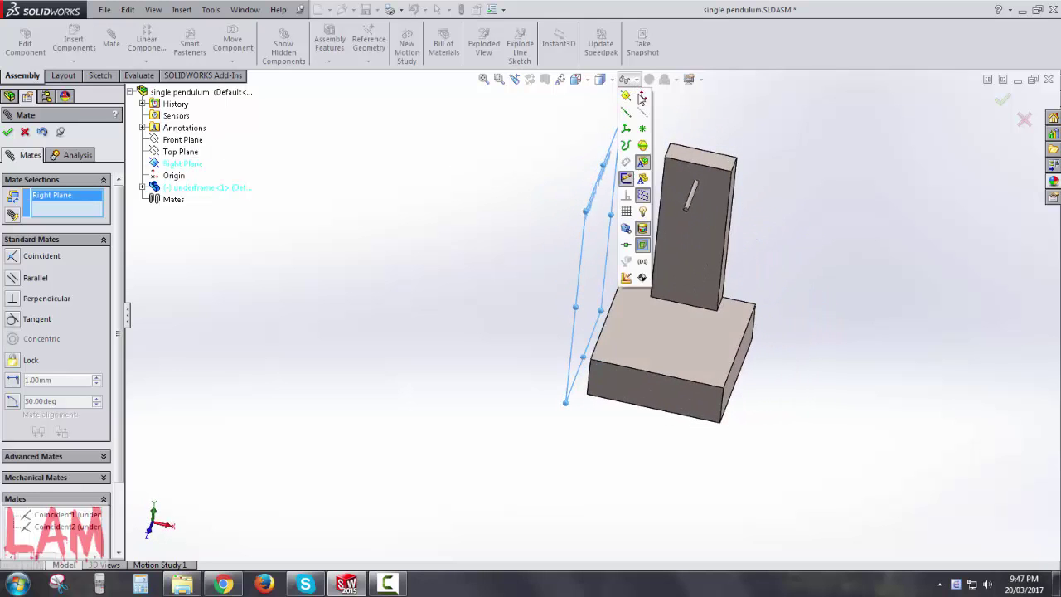
scroll(710, 207, "down", 2)
scroll(650, 214, "down", 5)
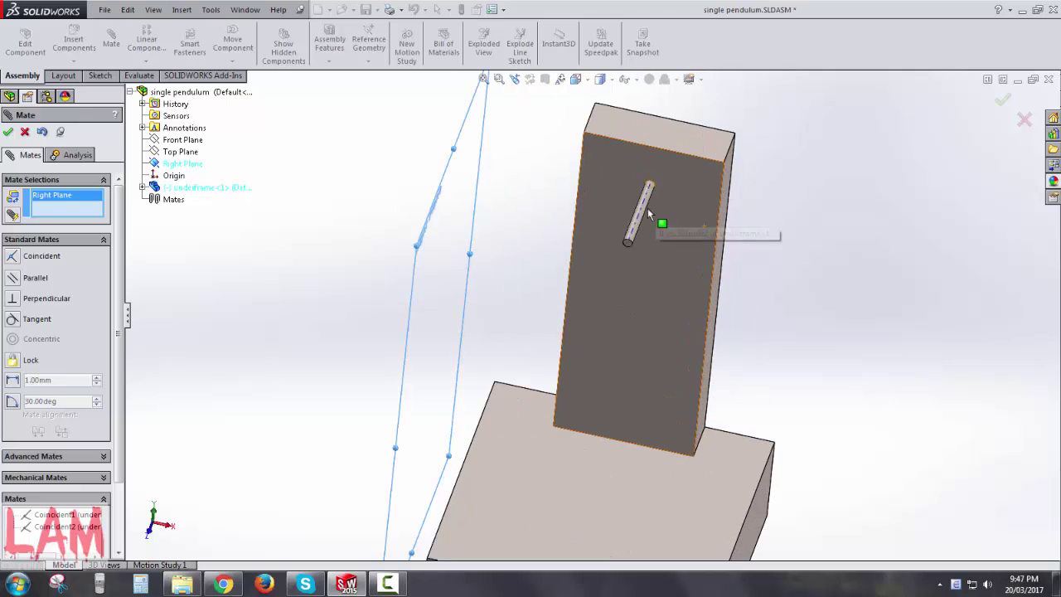
left_click(641, 208)
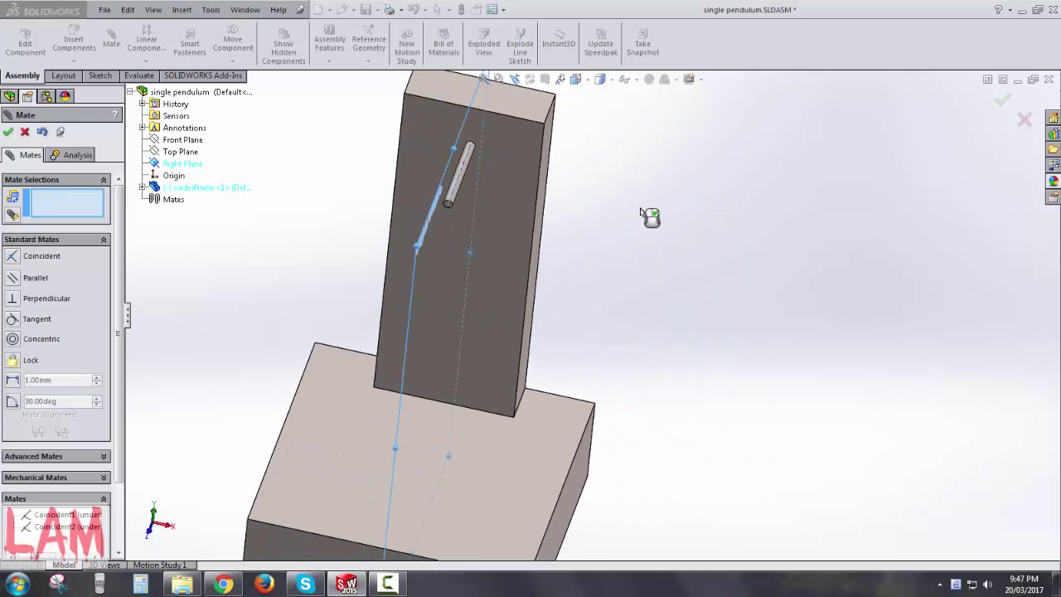
left_click(7, 131)
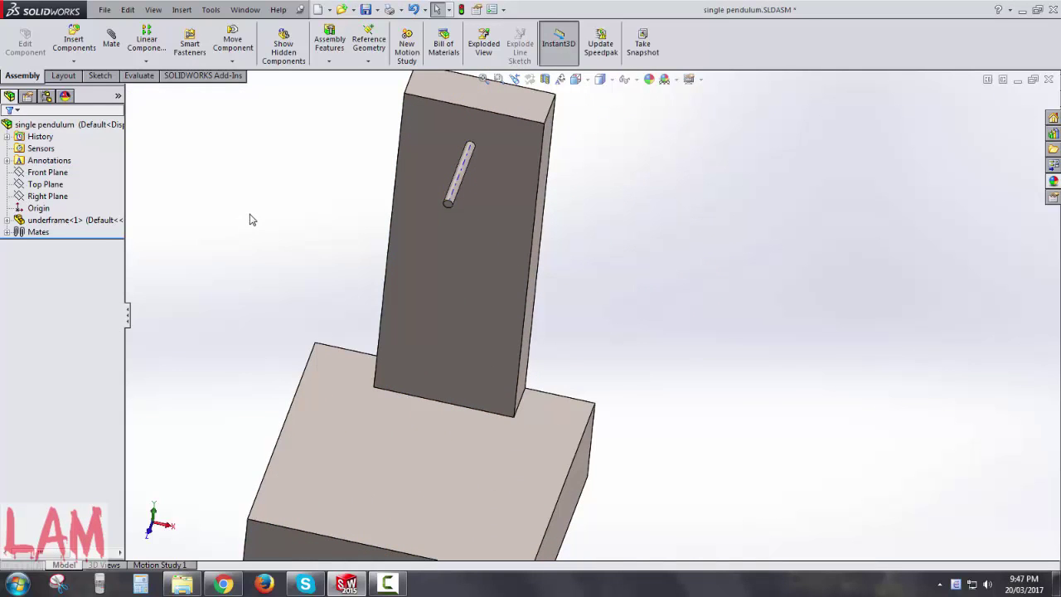
- Fix underframe<1> in place again
right_click(57, 221)
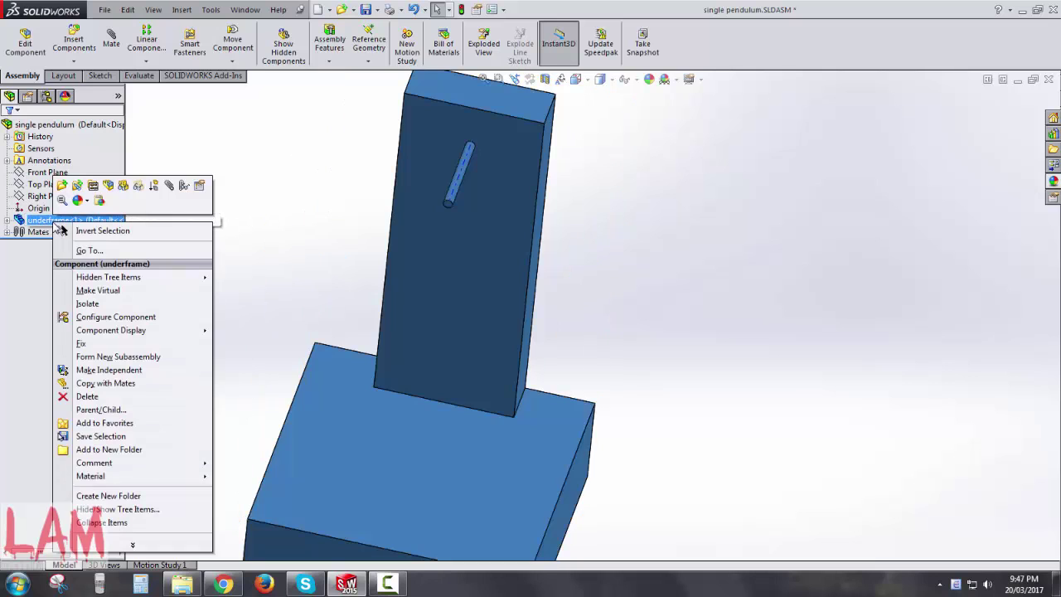
left_click(83, 344)
middle_click_drag(632, 254, 497, 289)
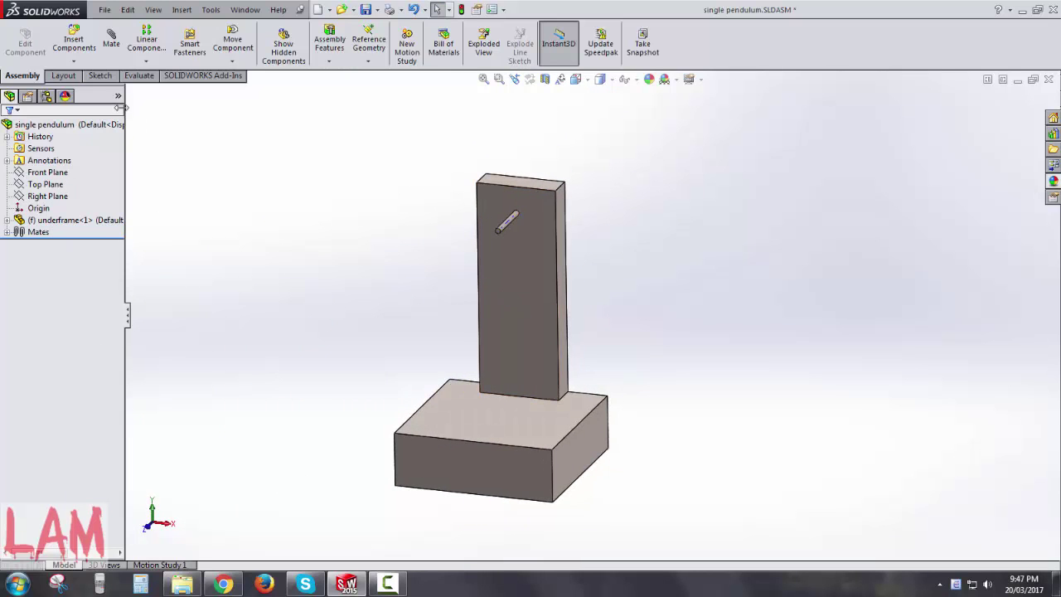
- Insert ball.SLDPRT into the assembly
left_click(74, 42)
left_click(78, 367)
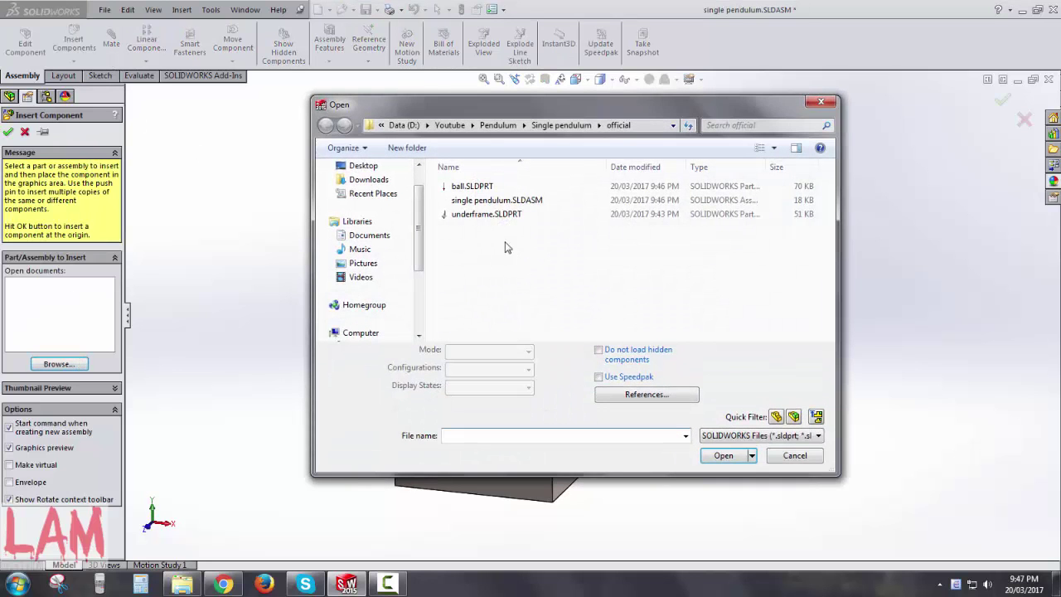
left_click(489, 189)
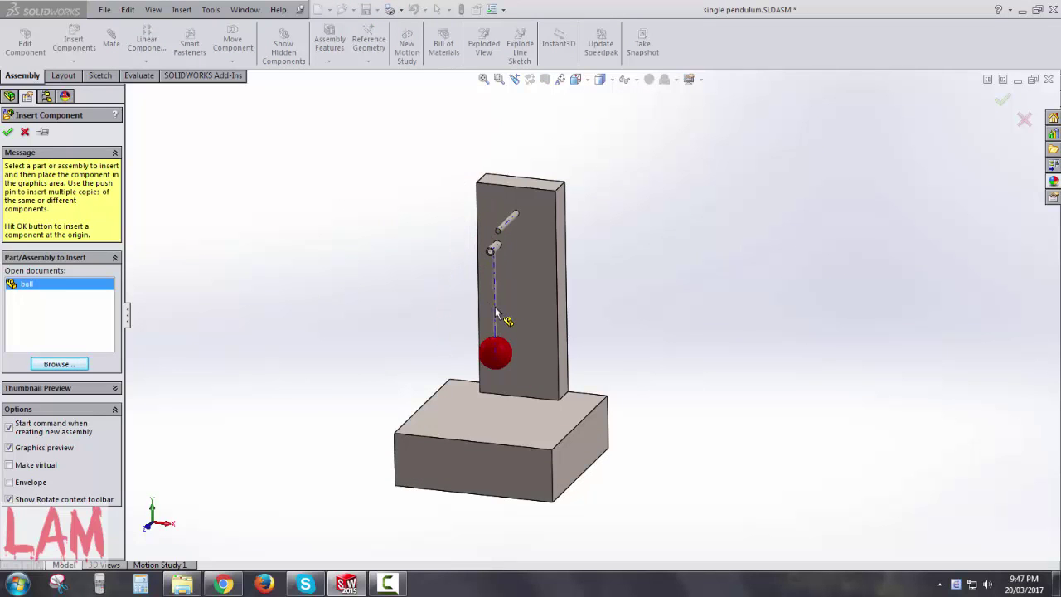
left_click(495, 307)
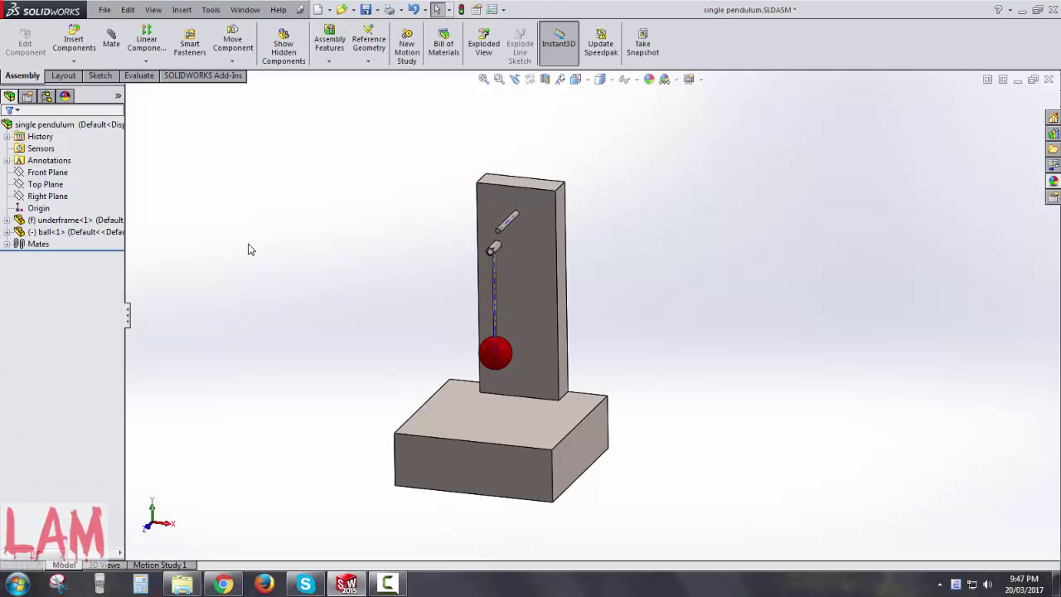
- Mate the ball's tube concentric with the upper pivot pin
left_click(111, 42)
scroll(523, 285, "down", 3)
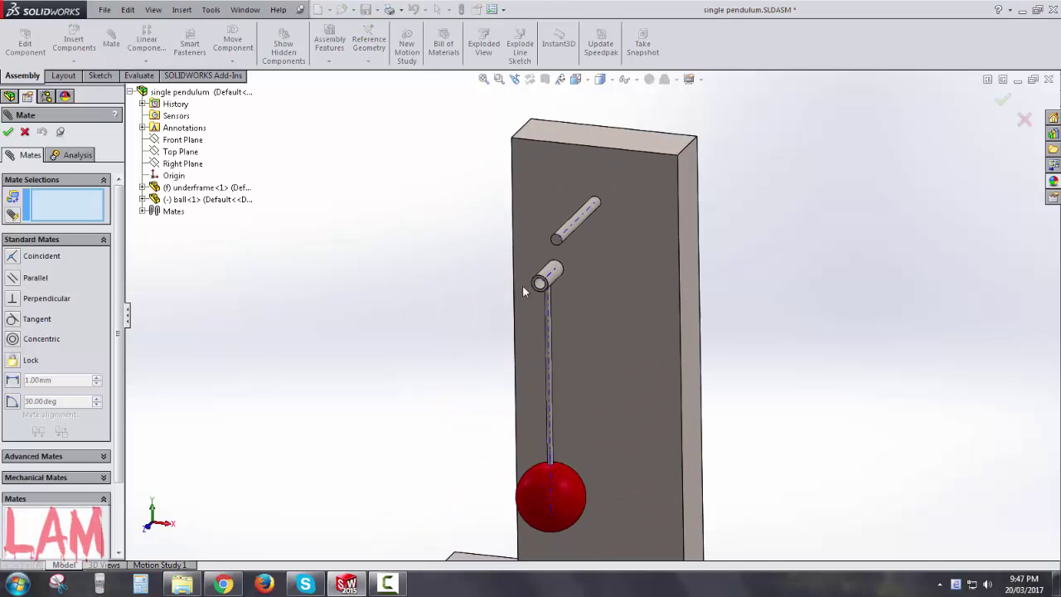
scroll(562, 299, "down", 3)
middle_click_drag(571, 246, 579, 323, "ctrl")
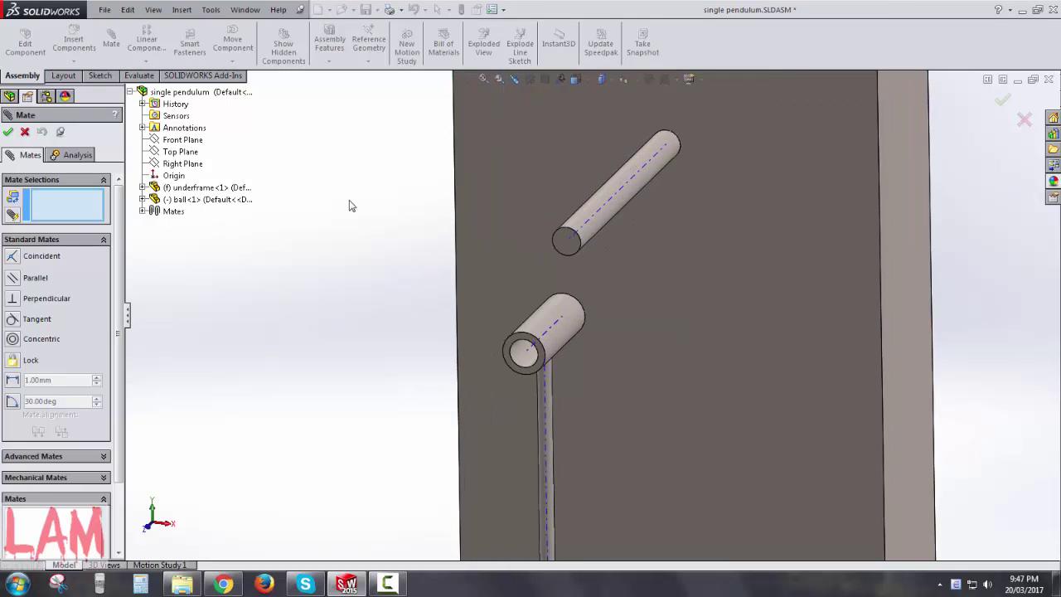
left_click(572, 222)
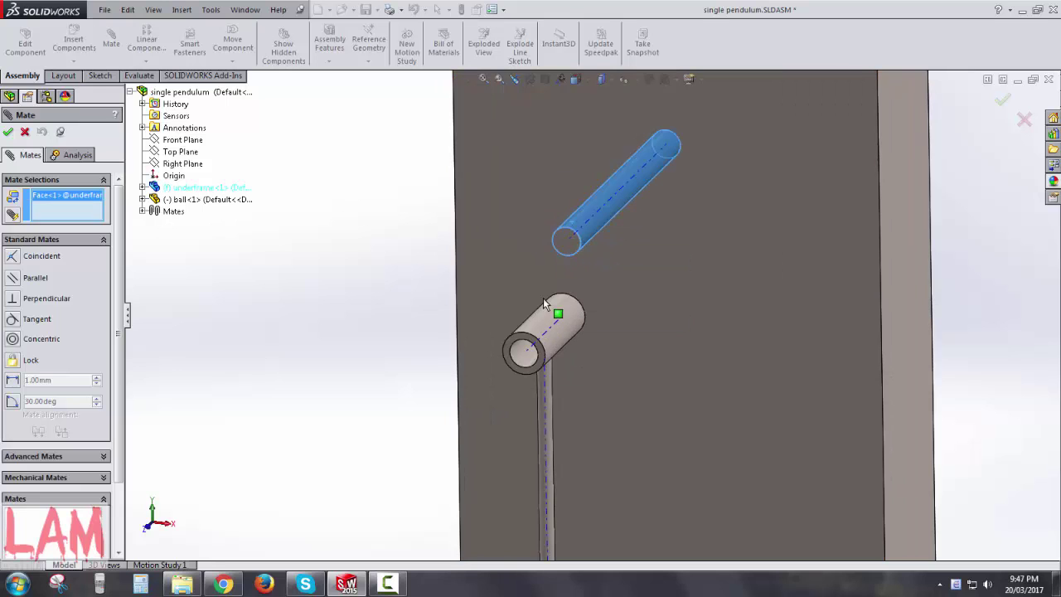
left_click(531, 366)
key("Return")
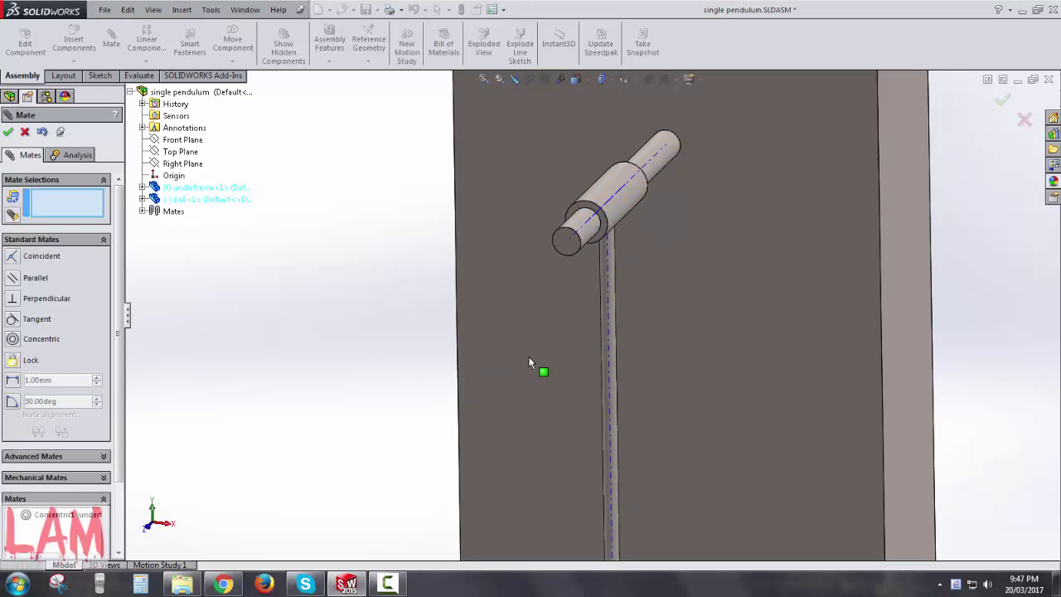
- Mate the ball tube's end face coincident with the pivot face and finish mating
scroll(572, 236, "down", 3)
left_click(629, 225)
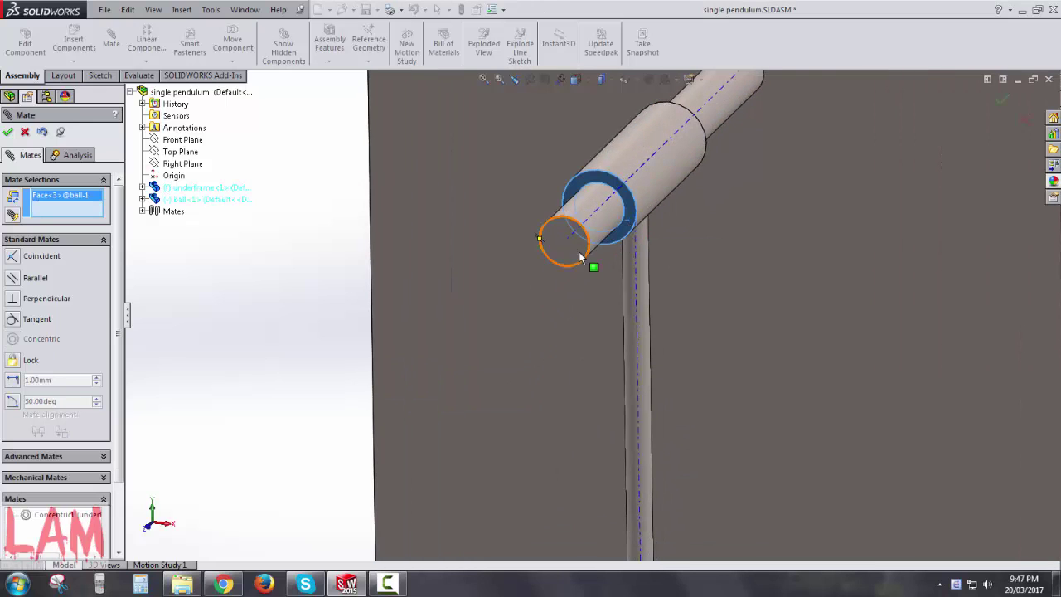
left_click(579, 251)
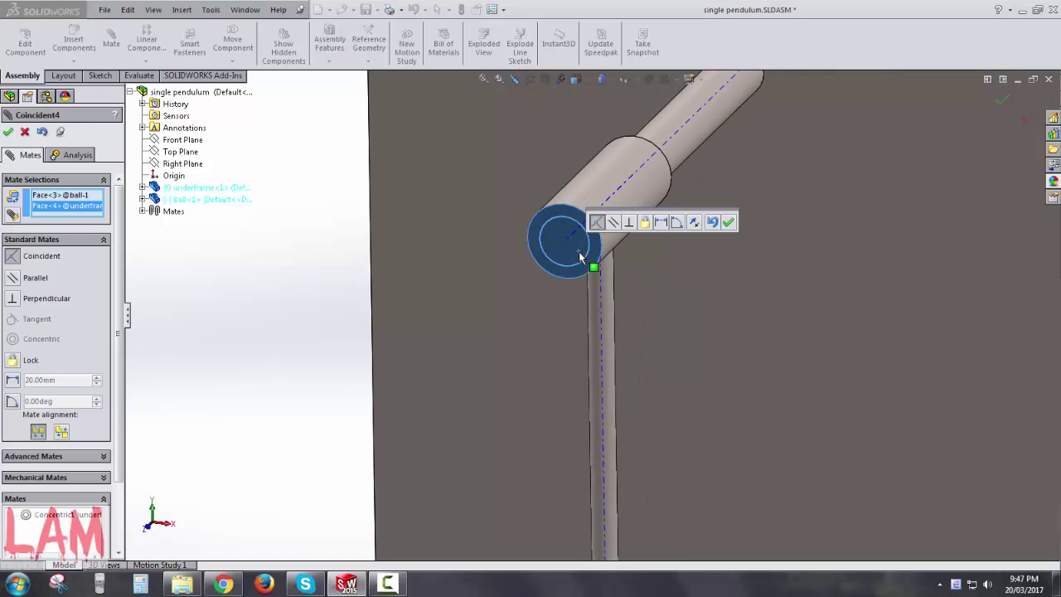
key("Return")
scroll(497, 240, "up", 3)
key("Return")
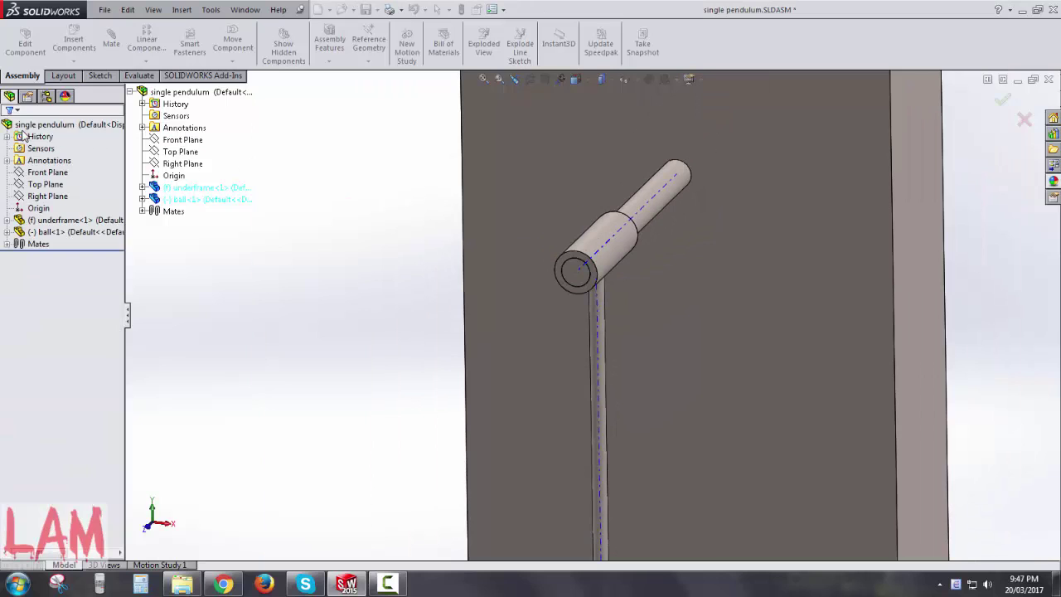
- Hide the temporary axes, fit the pendulum assembly in view, and save it
left_click(627, 79)
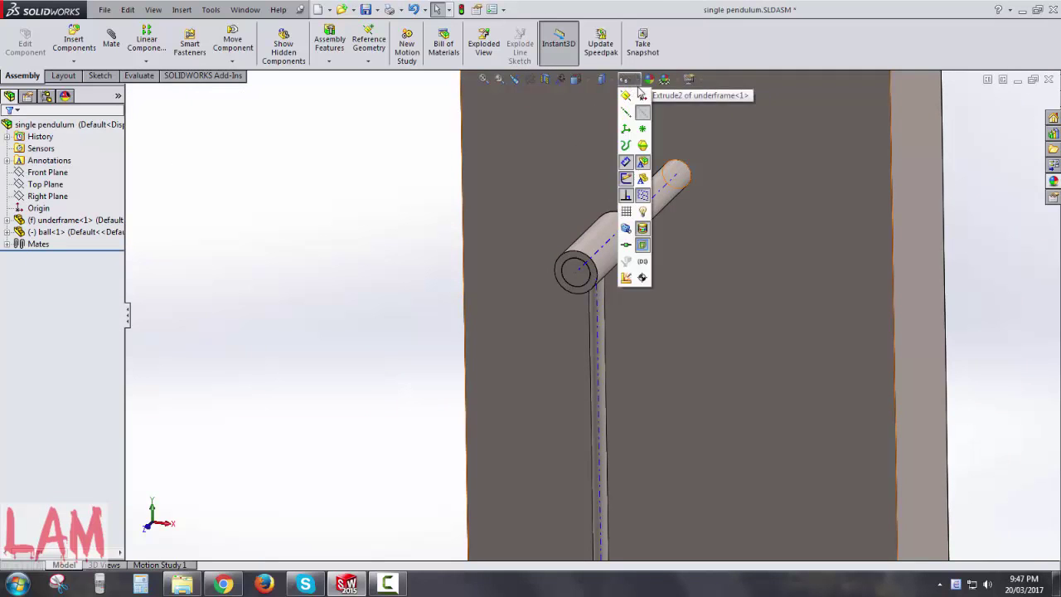
left_click(644, 113)
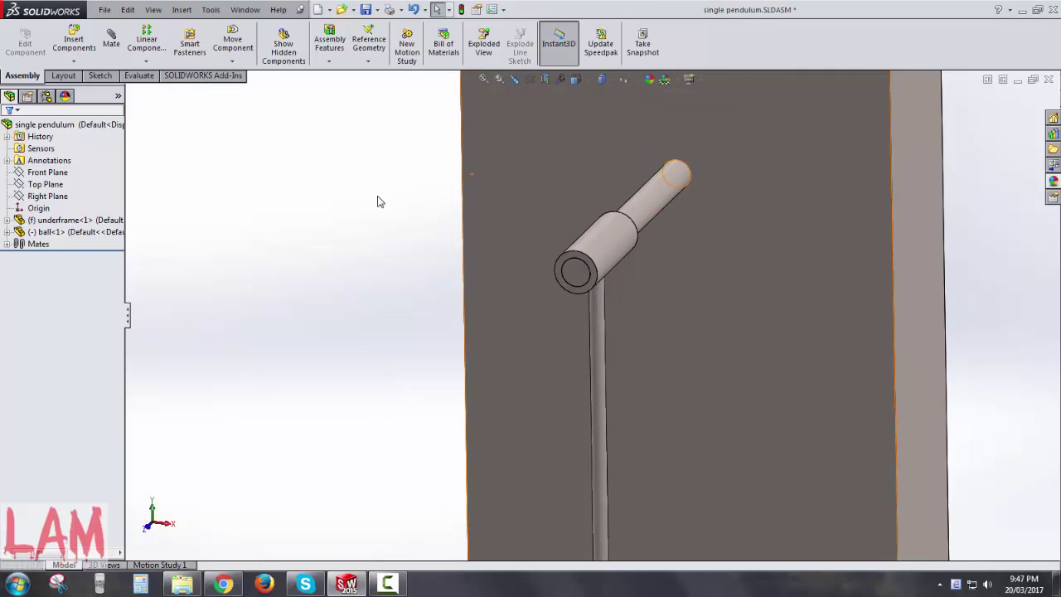
key("z")
key("z")
key("z")
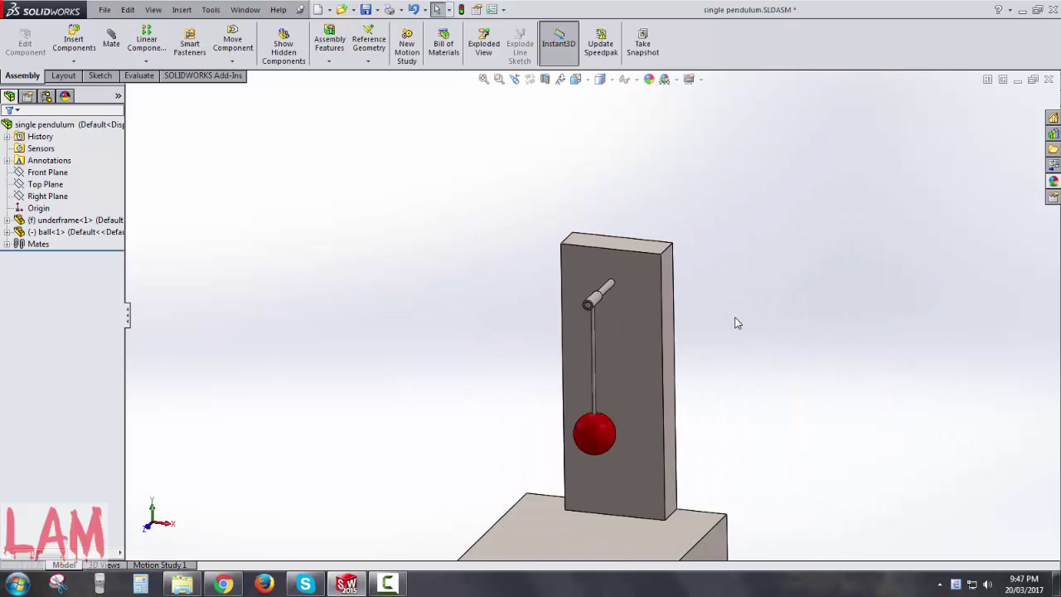
key("f")
key("ctrl+s")
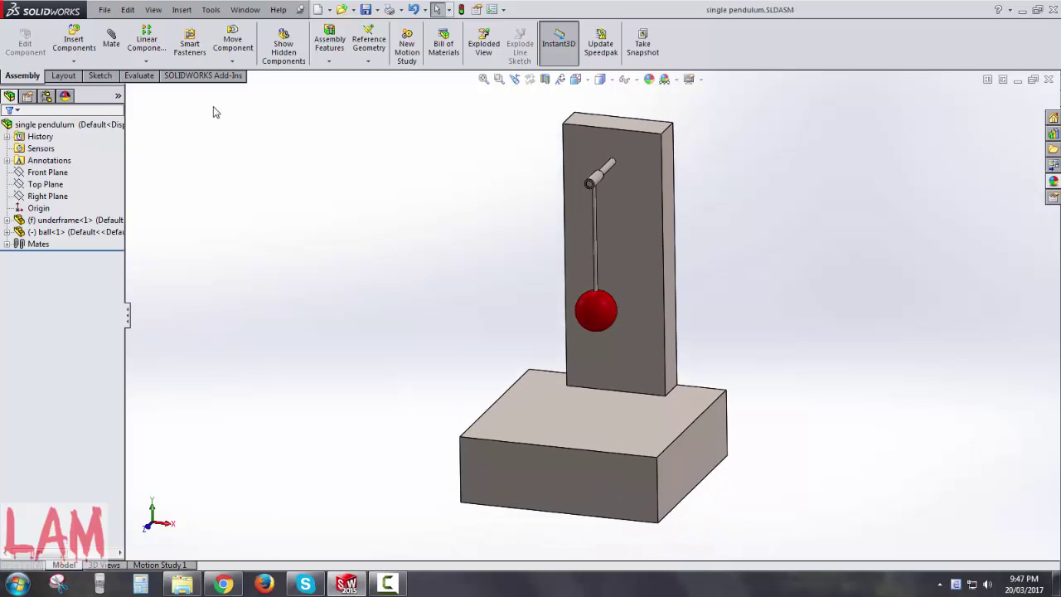
- Load the SOLIDWORKS Motion add-in and show the Motion Study 1 timeline
left_click(207, 76)
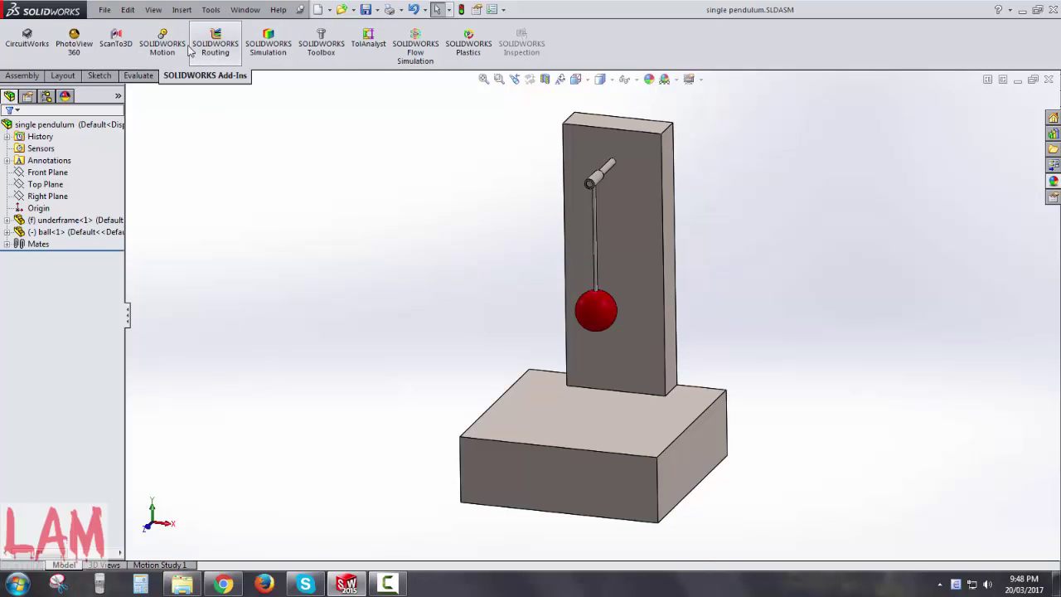
left_click(169, 51)
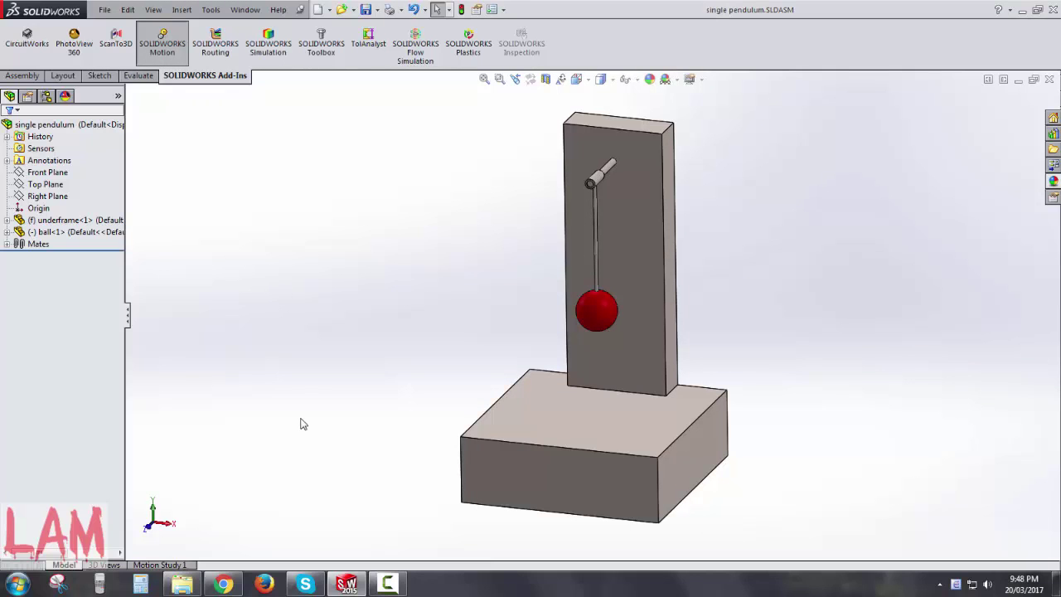
left_click(157, 565)
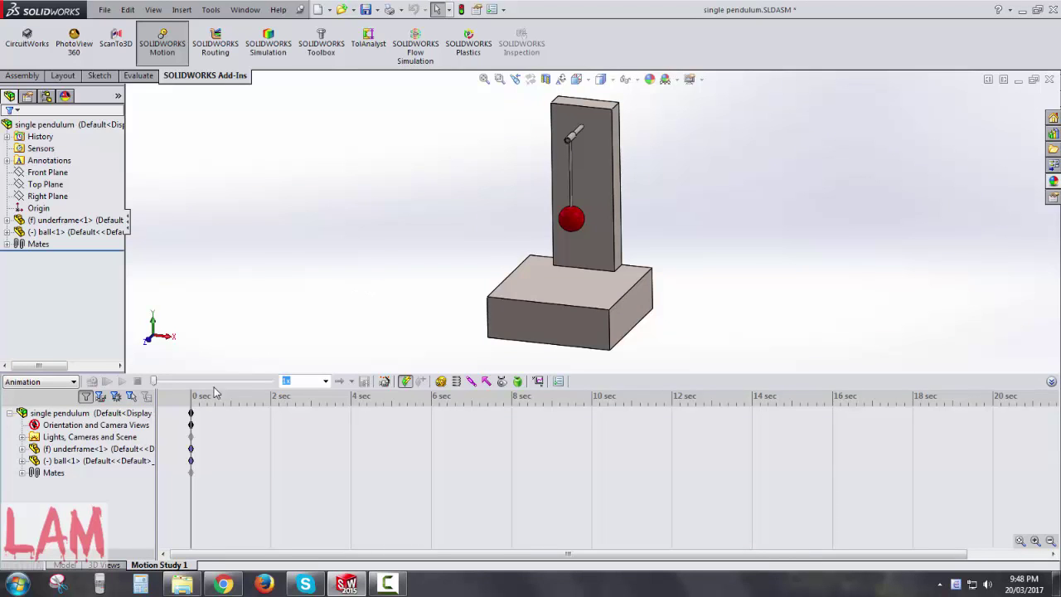
- Set Motion Study 1's study type to Motion Analysis
left_click(367, 408)
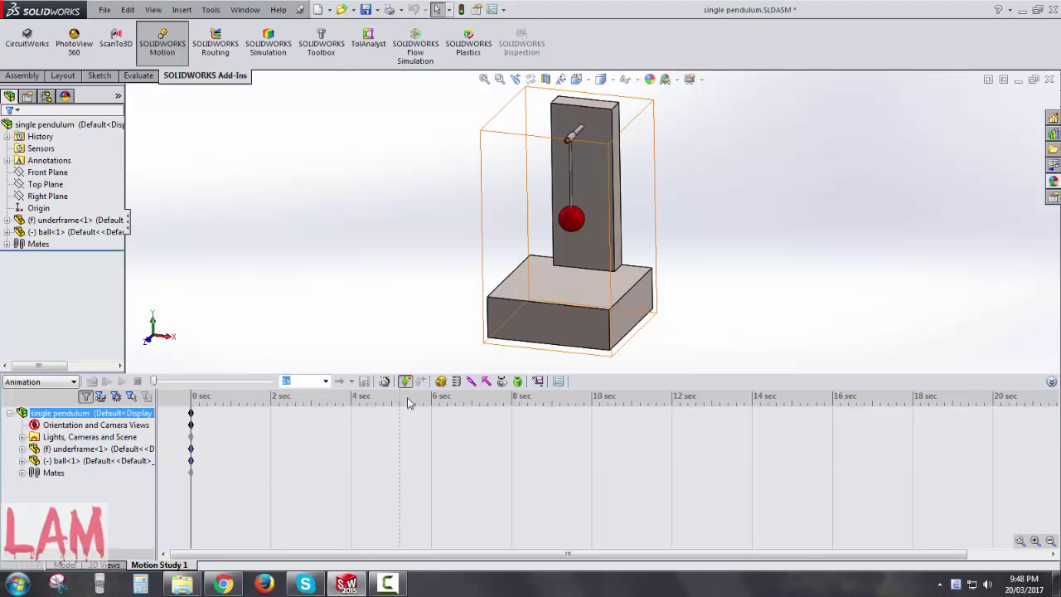
left_click(42, 381)
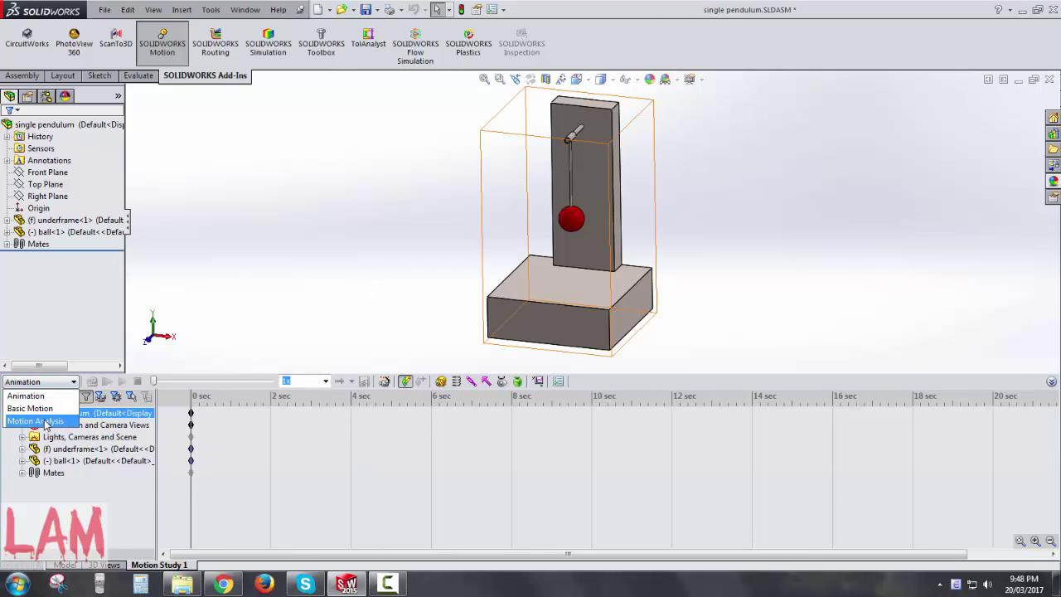
left_click(45, 423)
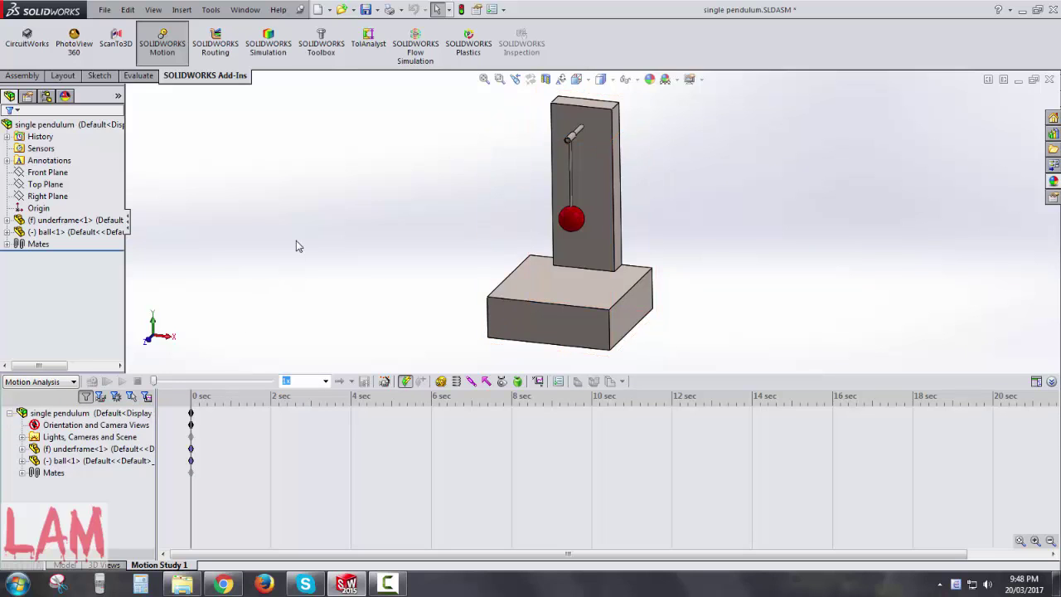
- Add 9806.65 mm/s² gravity directed by the base's top face, then calculate the 5-second study
left_click(517, 381)
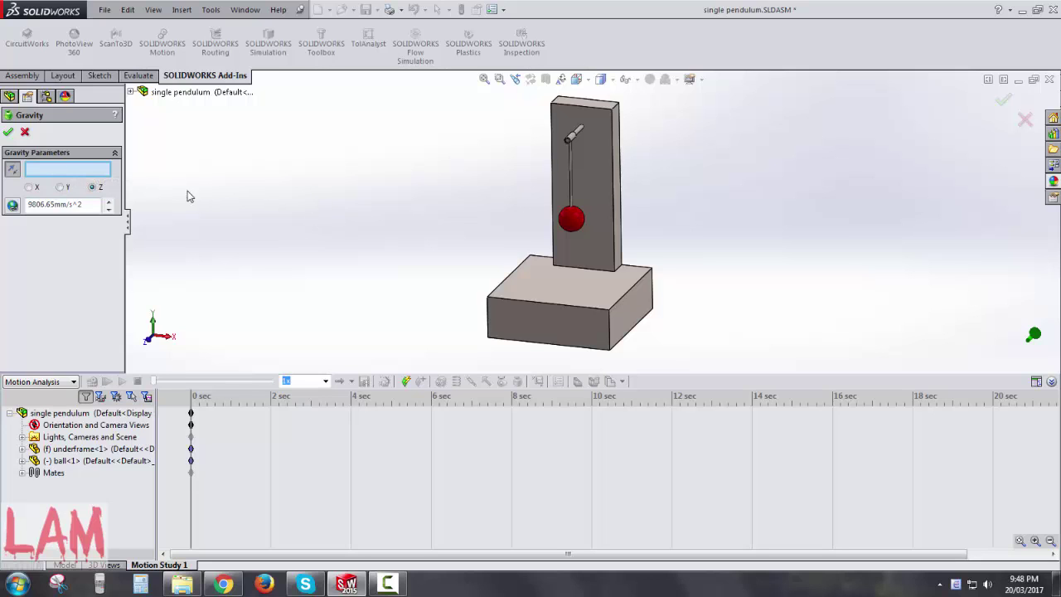
left_click(602, 304)
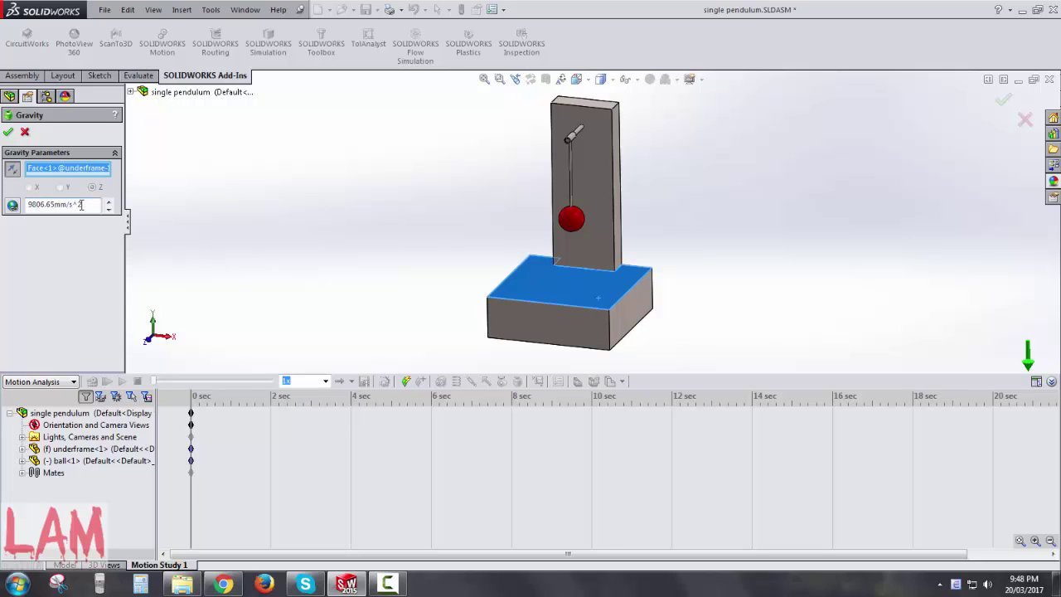
left_click(6, 134)
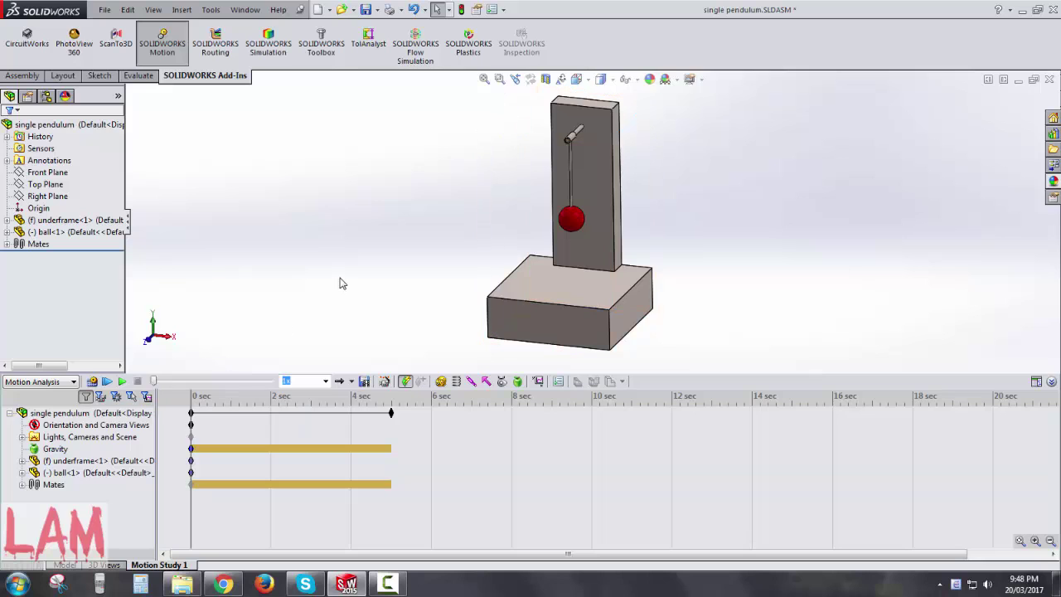
left_click(92, 382)
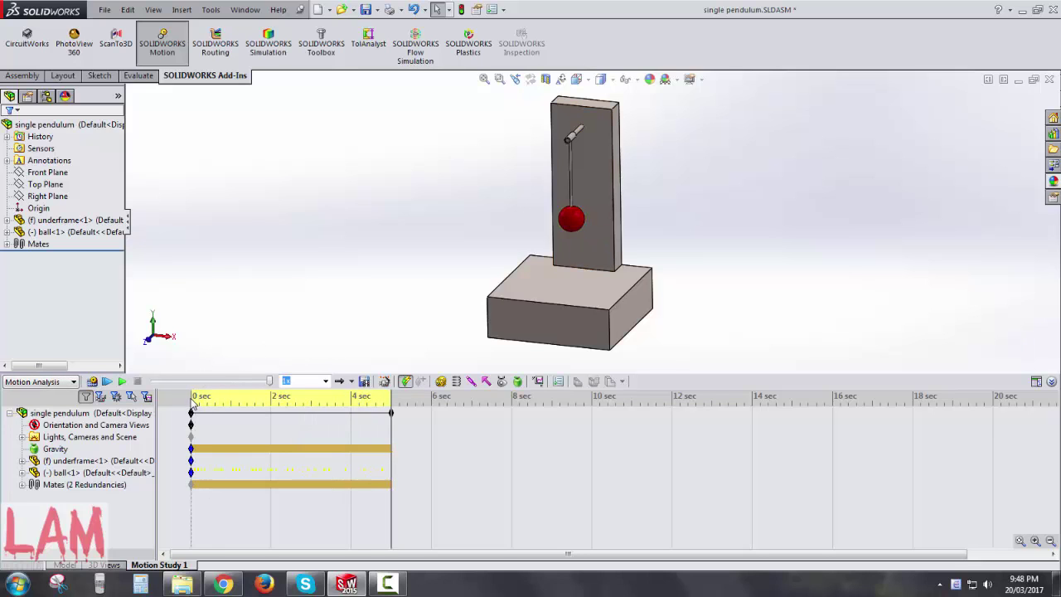
- Rewind the study to 0 sec and view the pendulum from the front
left_click(192, 401)
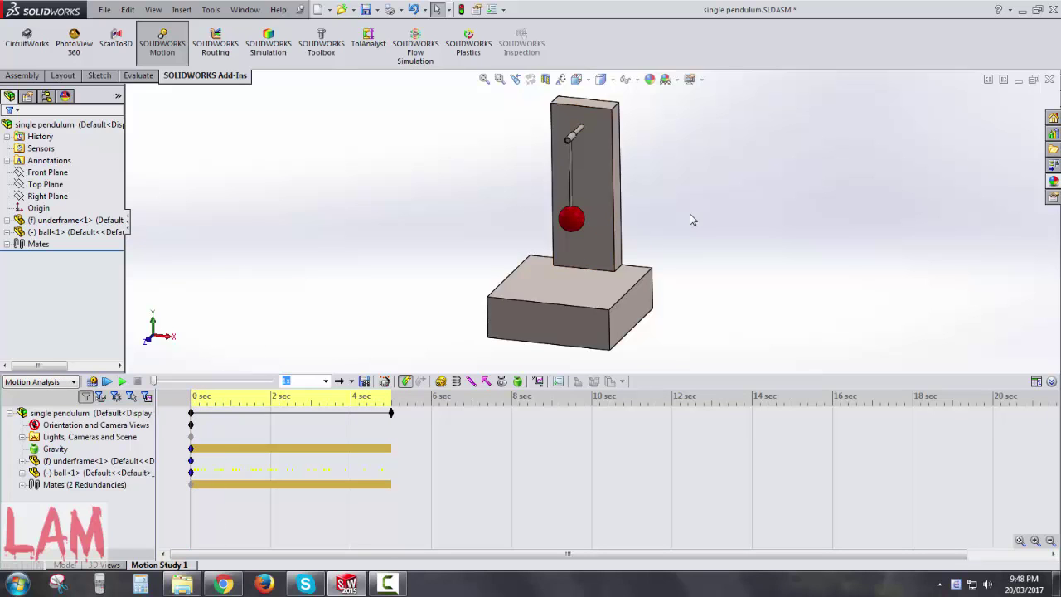
key("space")
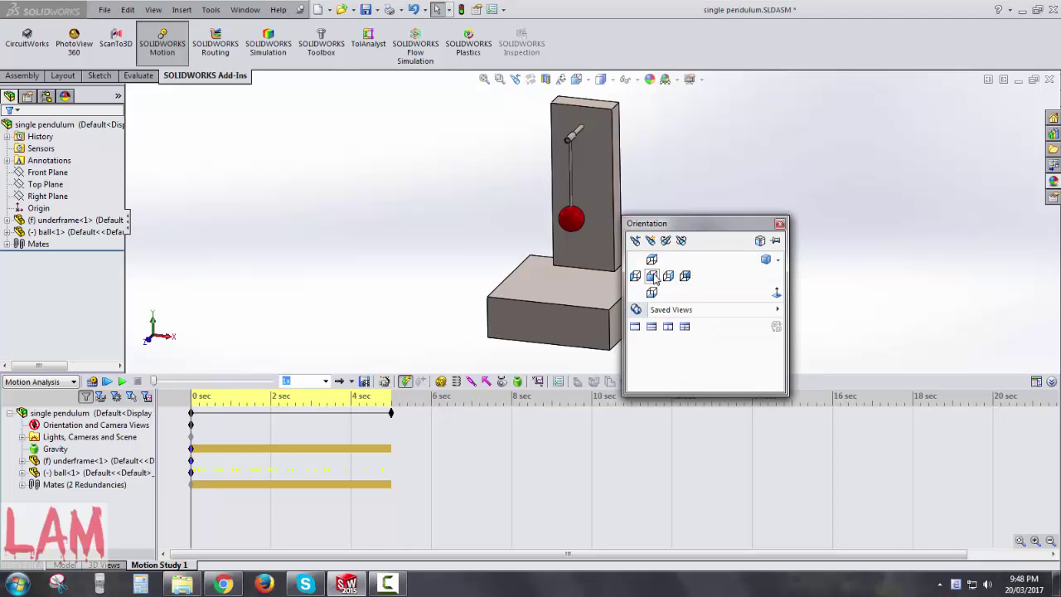
left_click(646, 274)
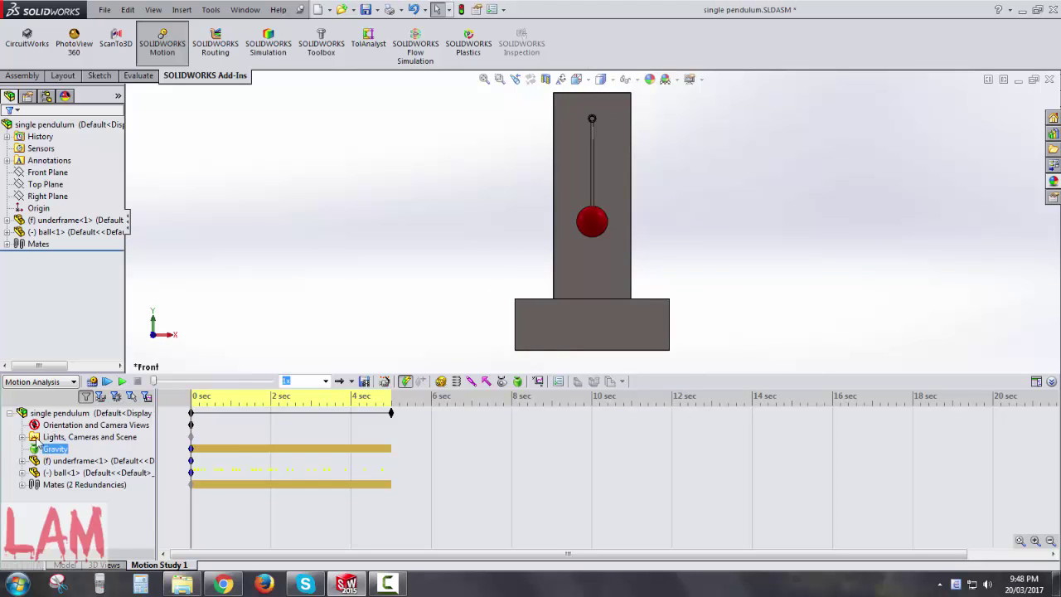
right_click(56, 426)
left_click(122, 445)
key("space")
left_click(238, 286)
- Move the time bar to the study end and return to the front view
left_click_drag(193, 397, 393, 405)
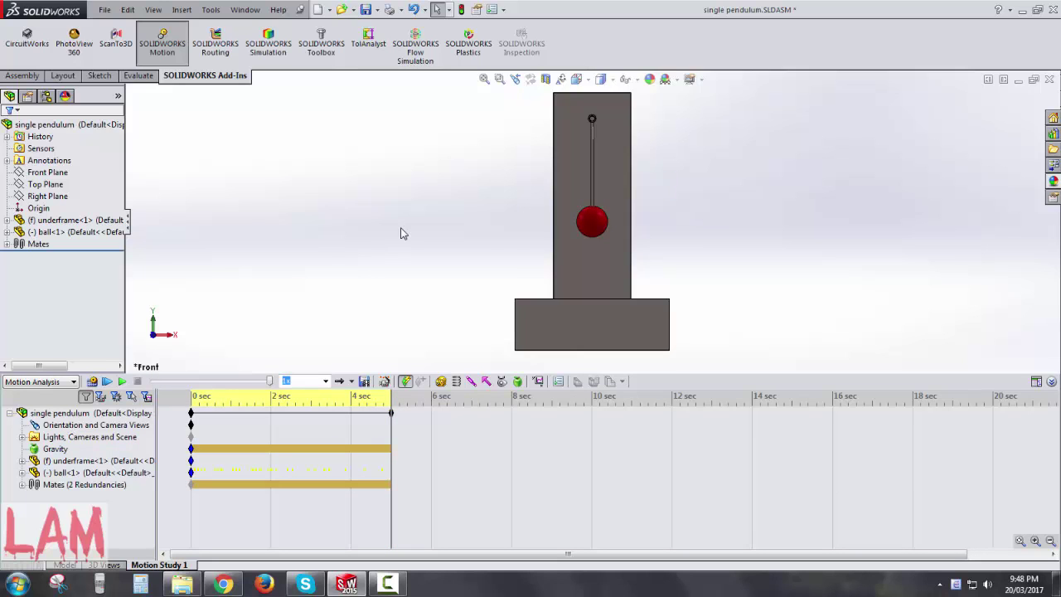
key("space")
key("Escape")
key("ctrl+7")
key("ctrl+1")
- Disable view key creation, swing the ball to an offset angle, and calculate
right_click(85, 424)
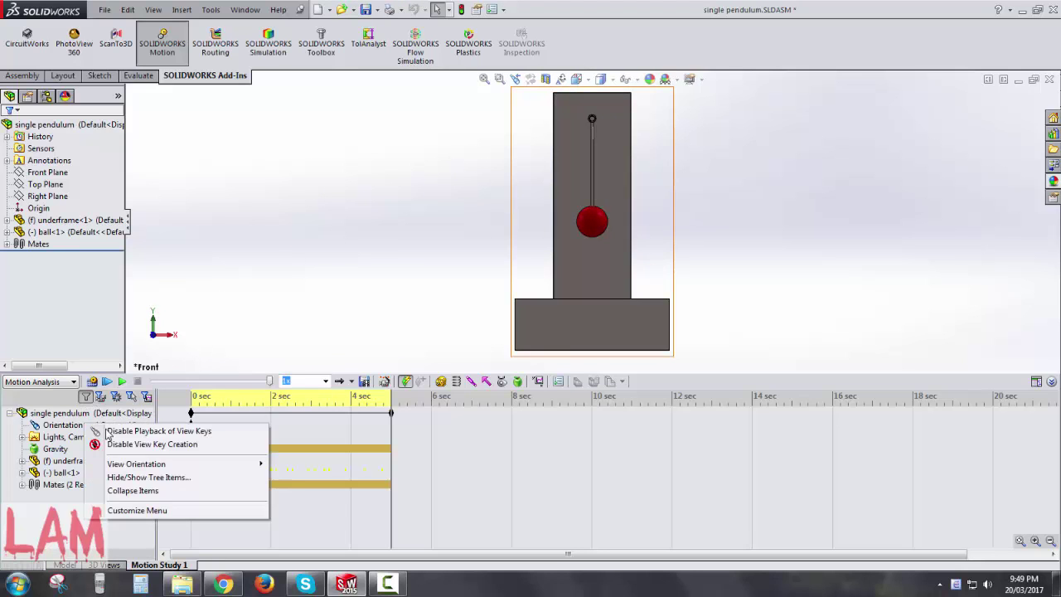
left_click(120, 445)
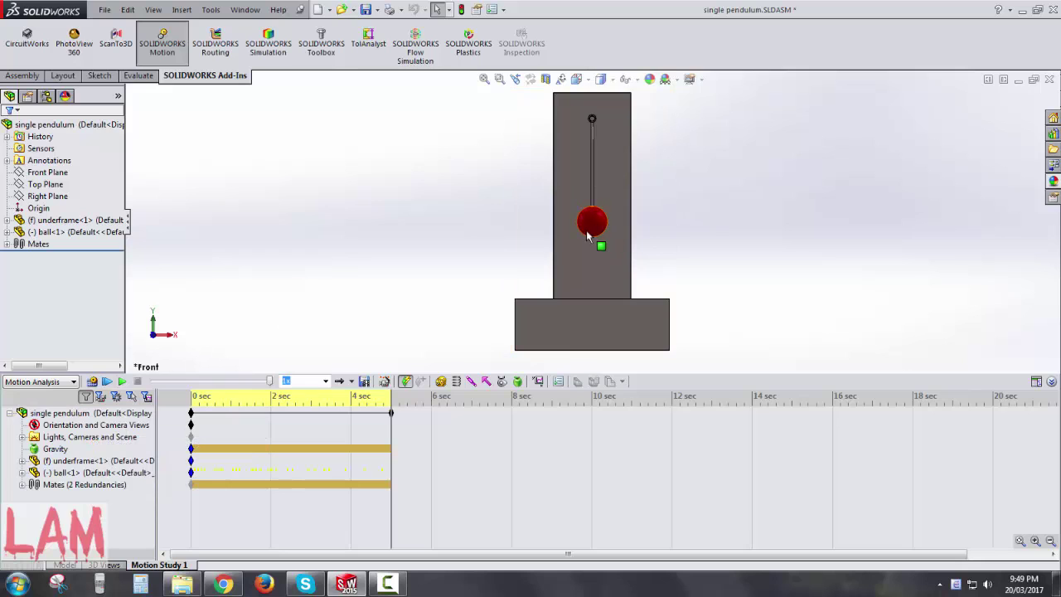
left_click_drag(587, 236, 621, 244)
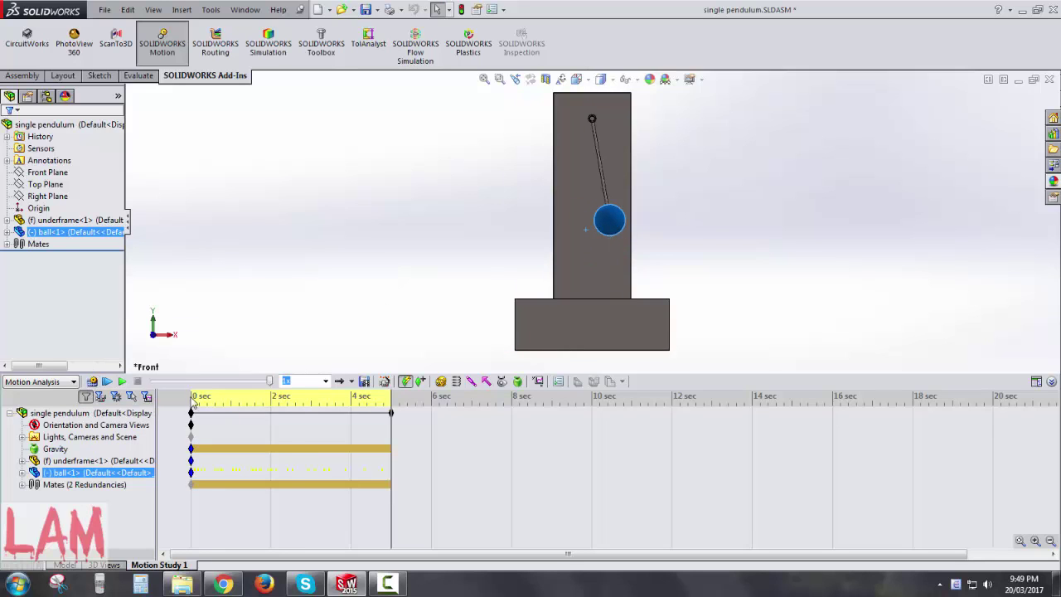
left_click(93, 382)
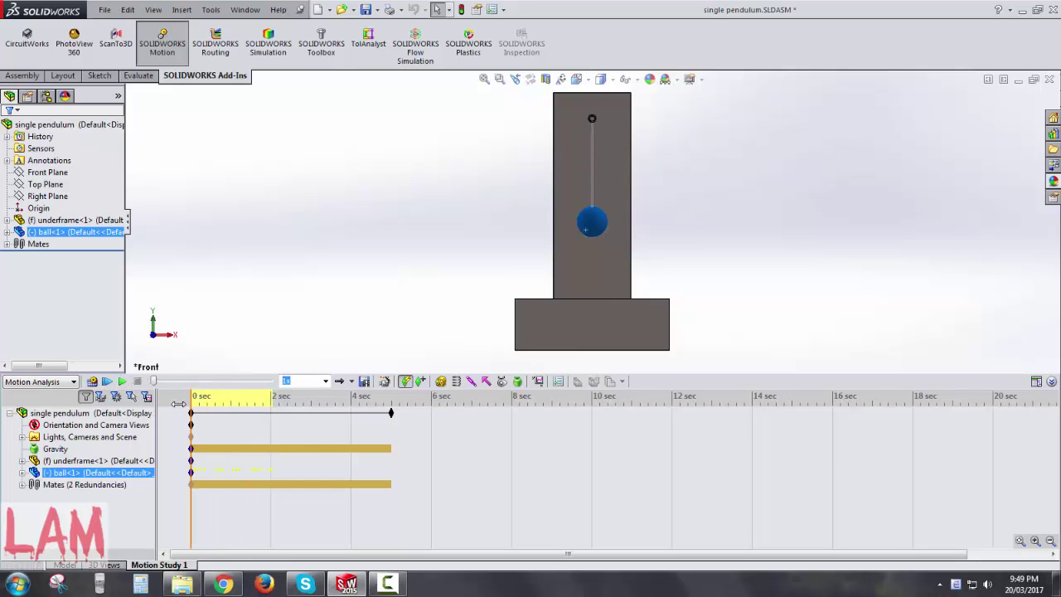
- Pull the ball further right as the start angle and recalculate the motion
left_click_drag(597, 230, 621, 229)
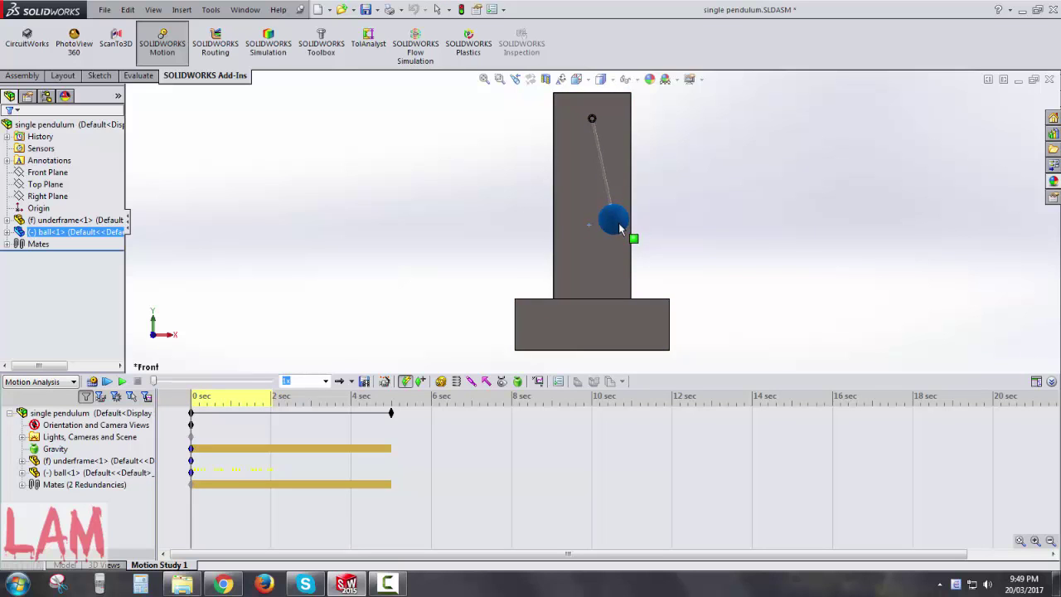
left_click(93, 381)
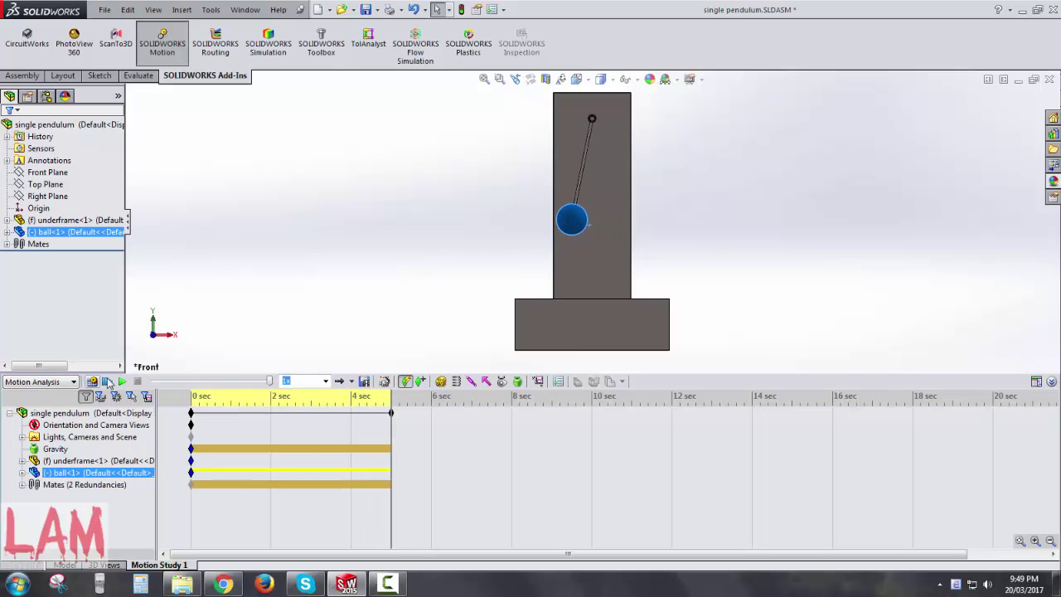
left_click(305, 267)
- Expand ball<1> > Revolve1 in the tree and show Sketch1 on the ball
scroll(590, 244, "down", 3)
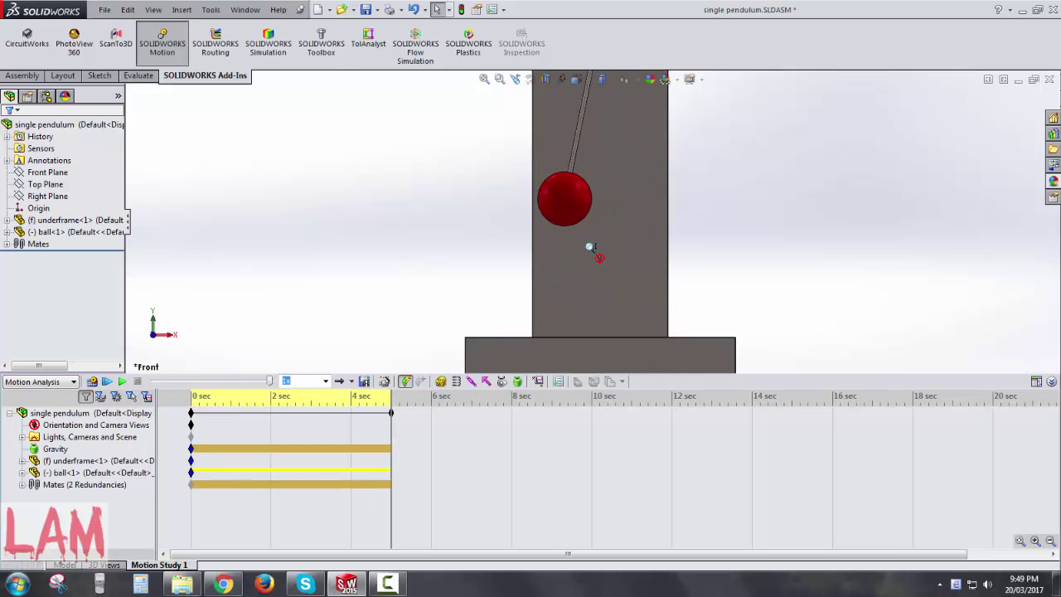
scroll(599, 254, "down", 2)
middle_click_drag(599, 254, 572, 232)
scroll(553, 217, "up", 2)
scroll(553, 218, "down", 2)
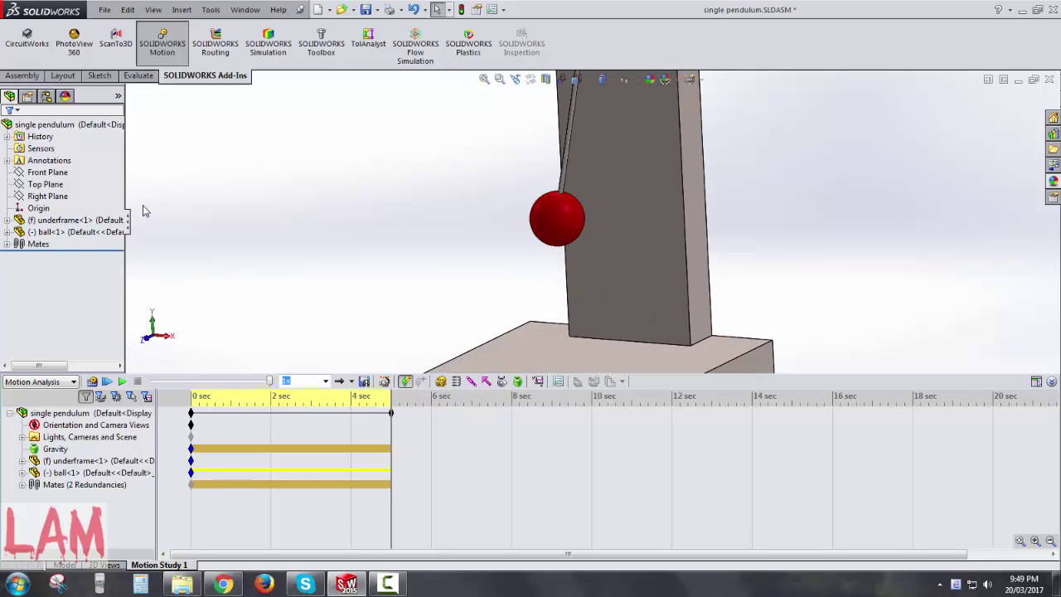
left_click(7, 232)
scroll(25, 282, "down", 1)
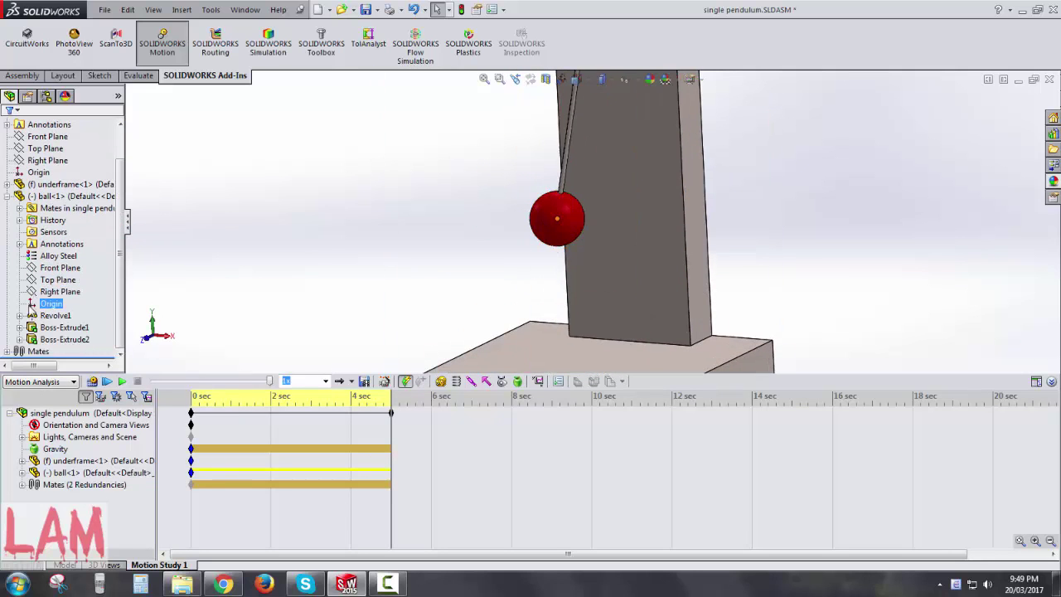
left_click(20, 316)
right_click(65, 328)
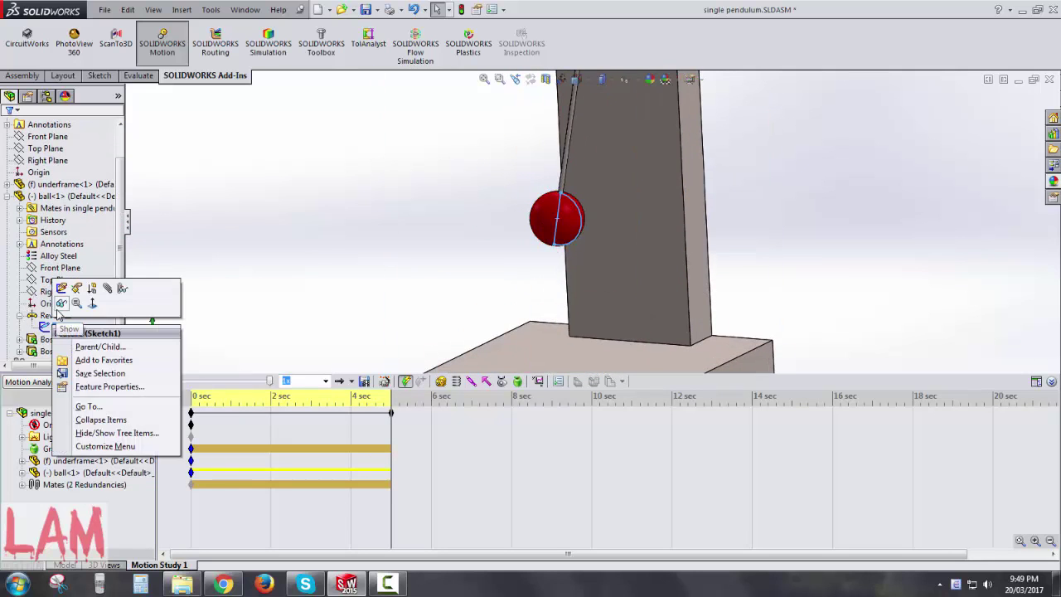
left_click(66, 285)
scroll(528, 249, "down", 3)
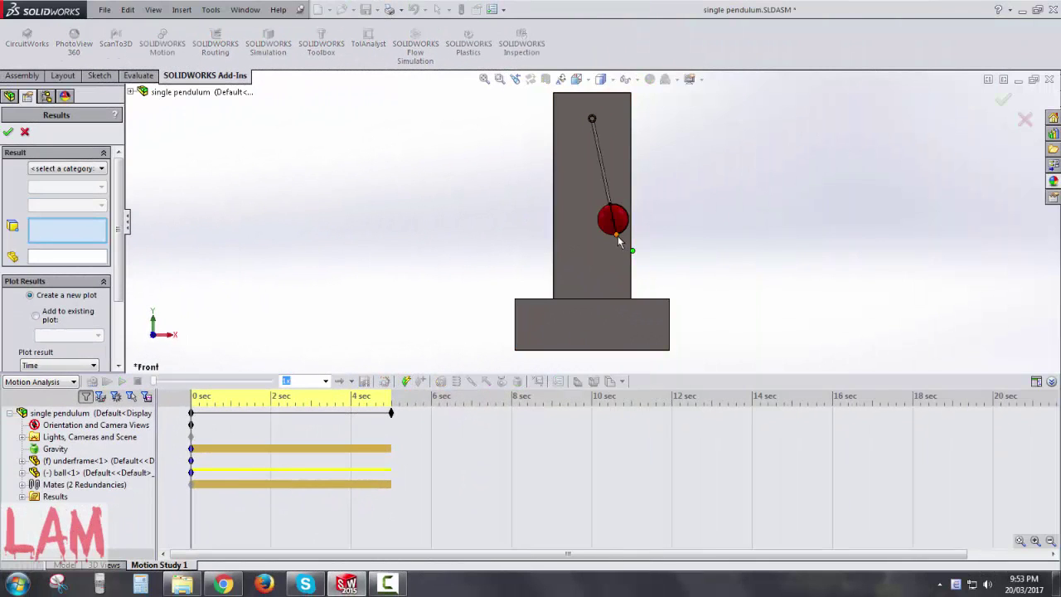
- Create Plot2: angular displacement magnitude of the ball's sketch point against two base edges
left_click(617, 236)
left_click(90, 168)
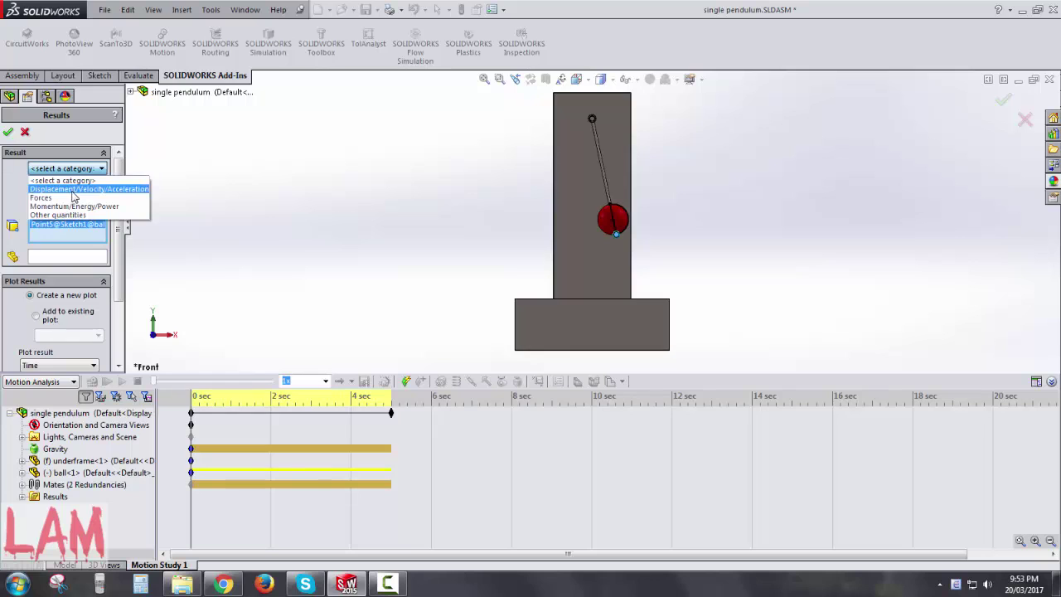
left_click(73, 190)
left_click(70, 187)
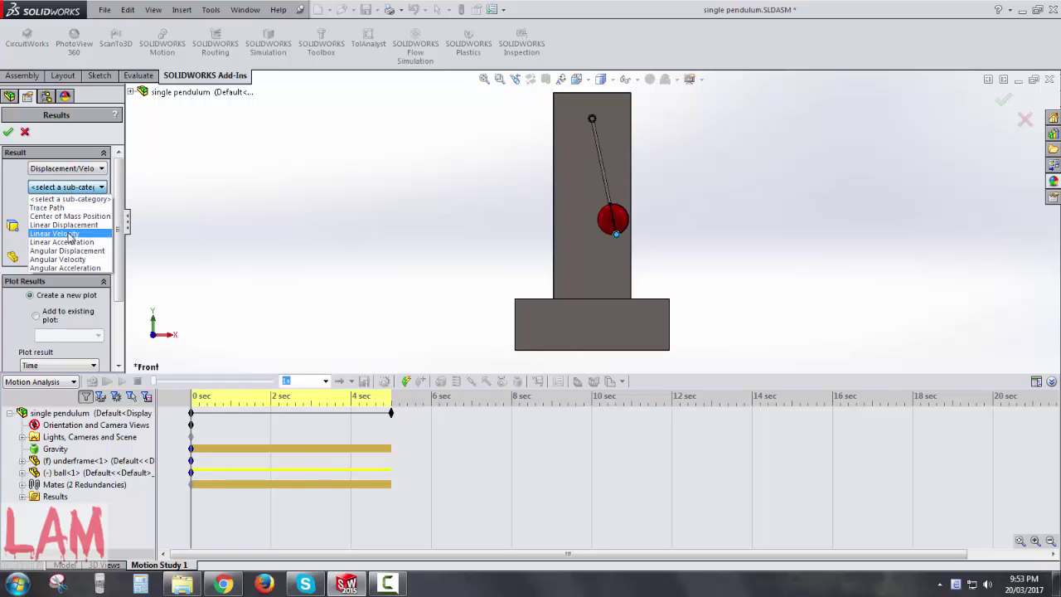
left_click(75, 250)
left_click(73, 207)
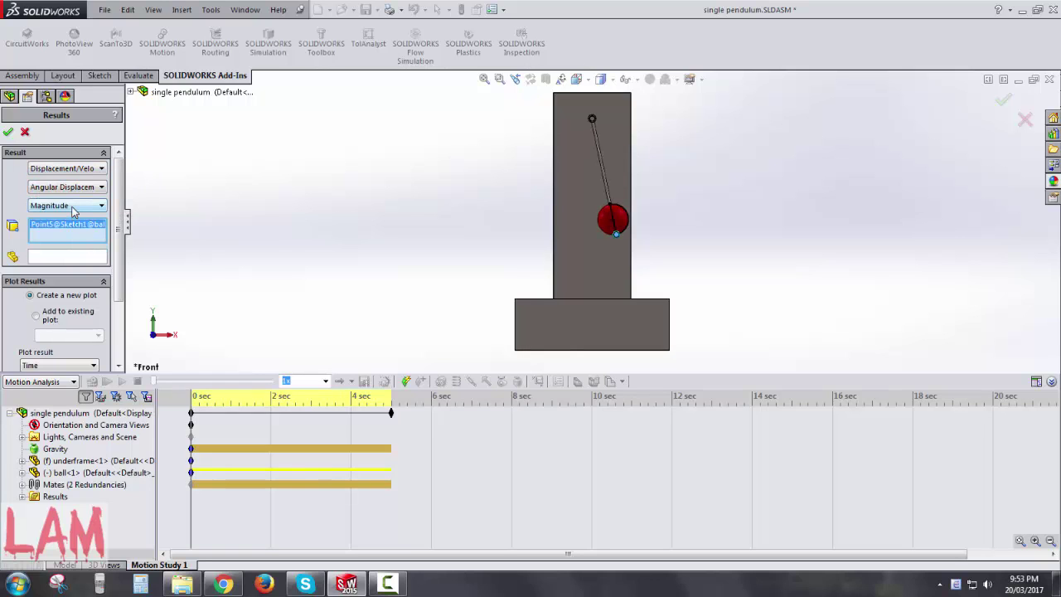
left_click(72, 226)
middle_click_drag(462, 221, 450, 277)
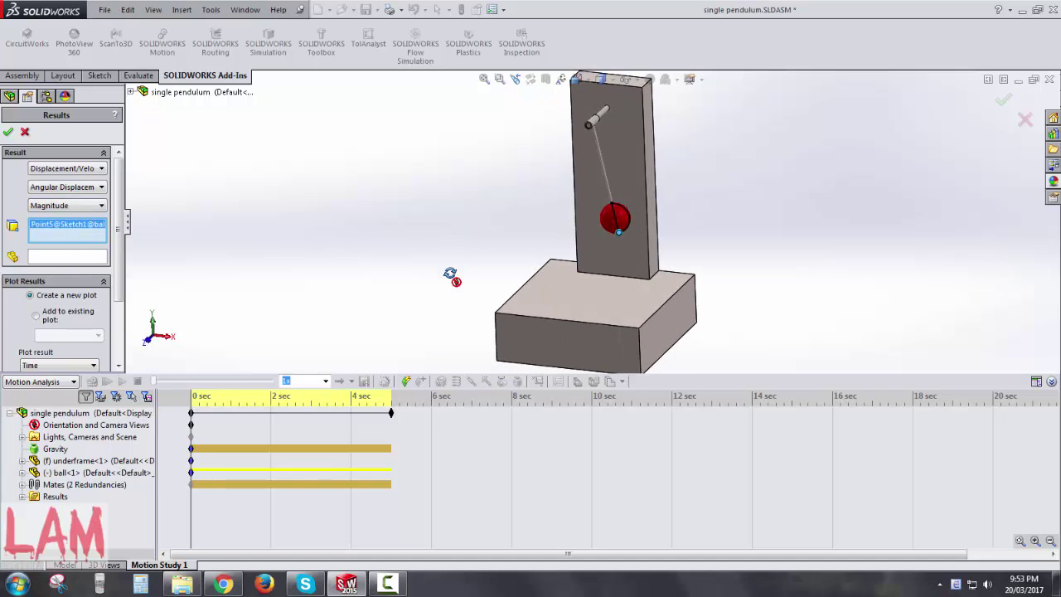
left_click(515, 296)
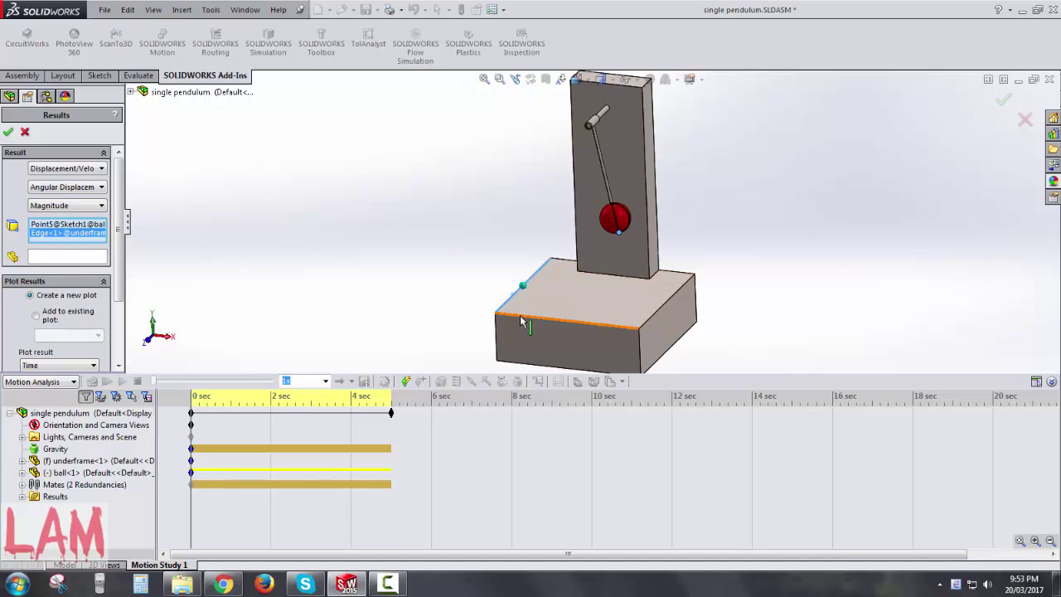
left_click(522, 318)
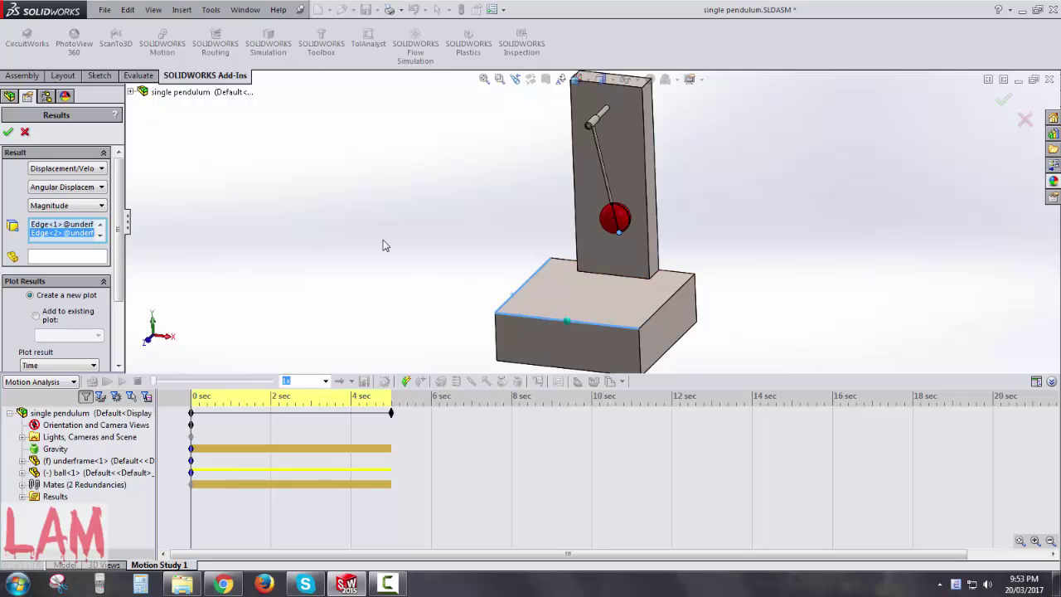
left_click(8, 134)
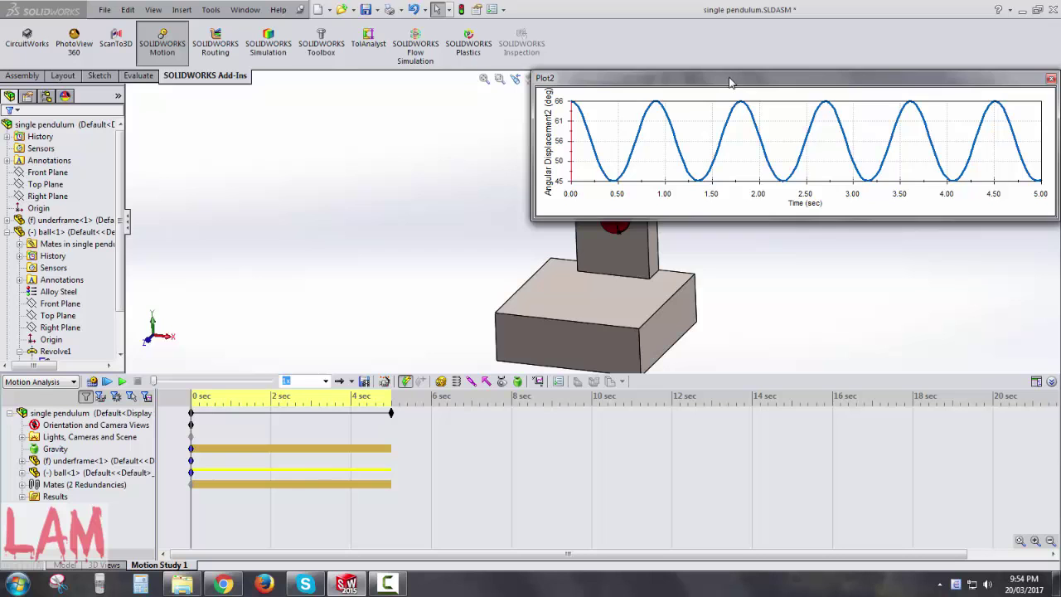
- Move the Plot2 graph aside and close it
left_click_drag(729, 81, 701, 140)
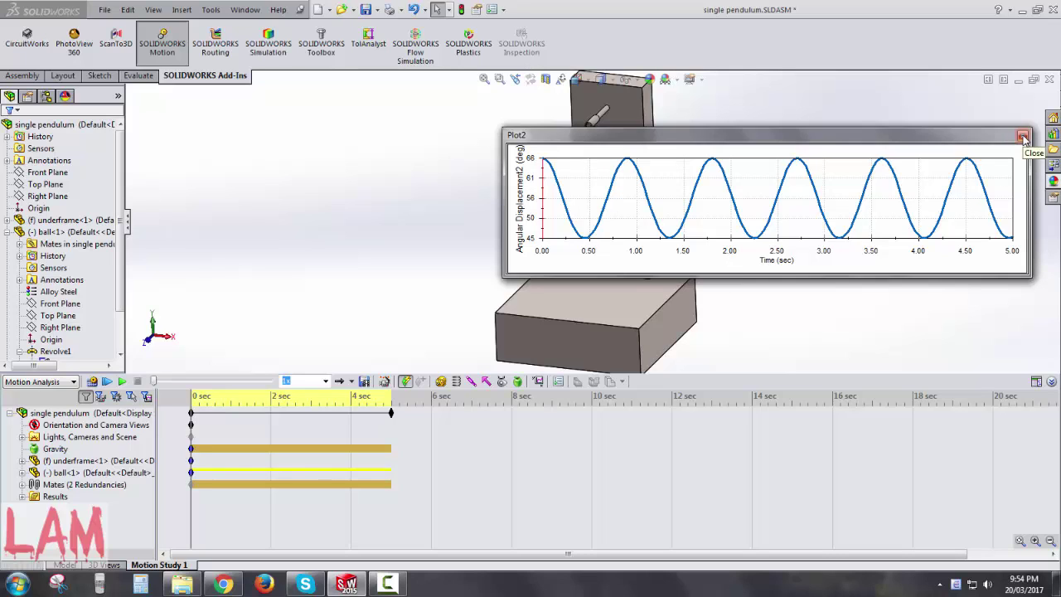
left_click(1024, 138)
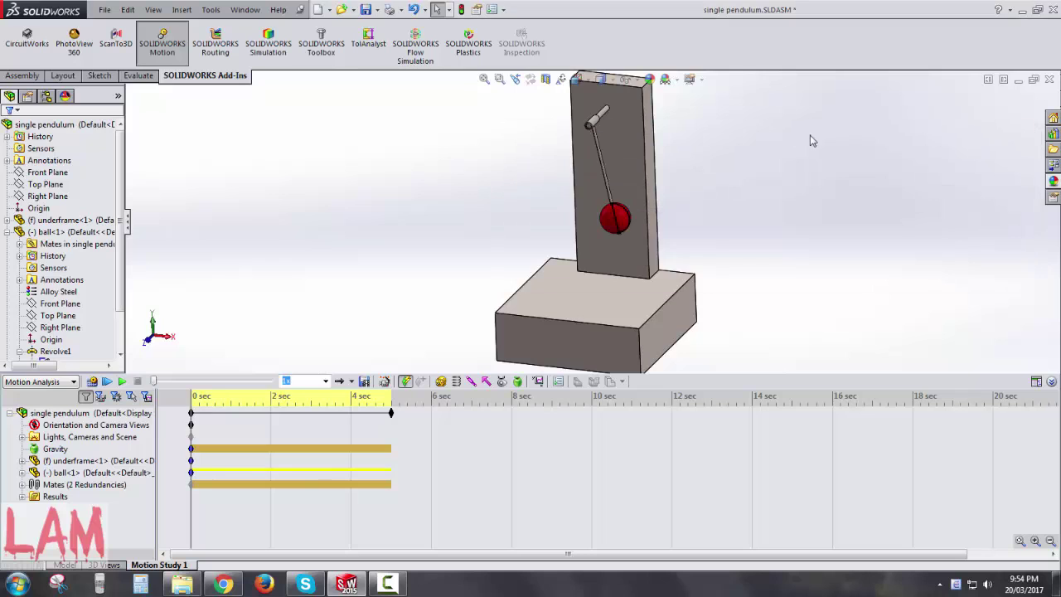
key("space")
- Start a solid body contact between the underframe and the ball
left_click(572, 367)
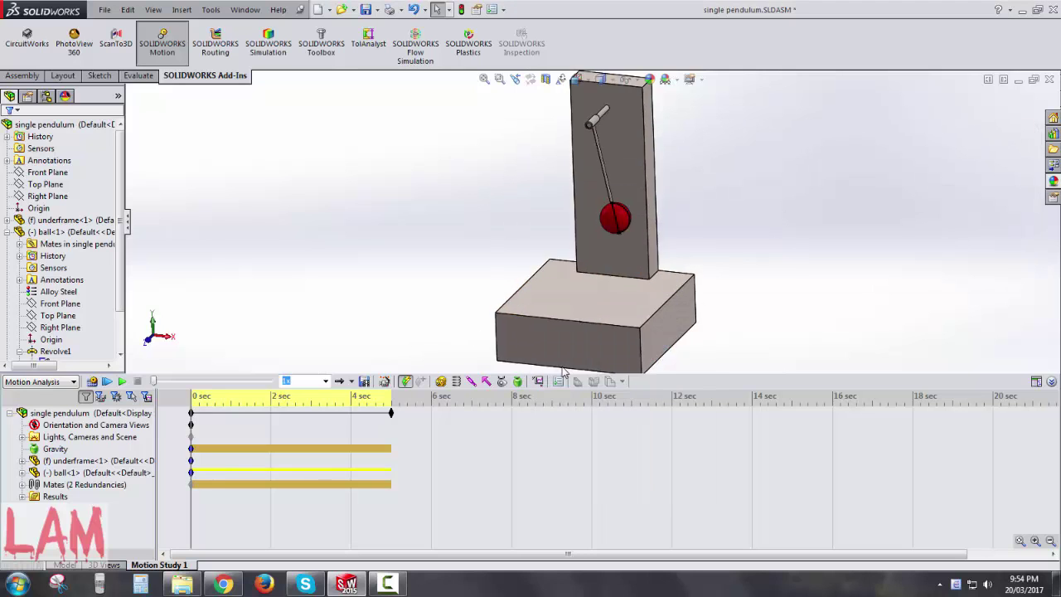
left_click(390, 412)
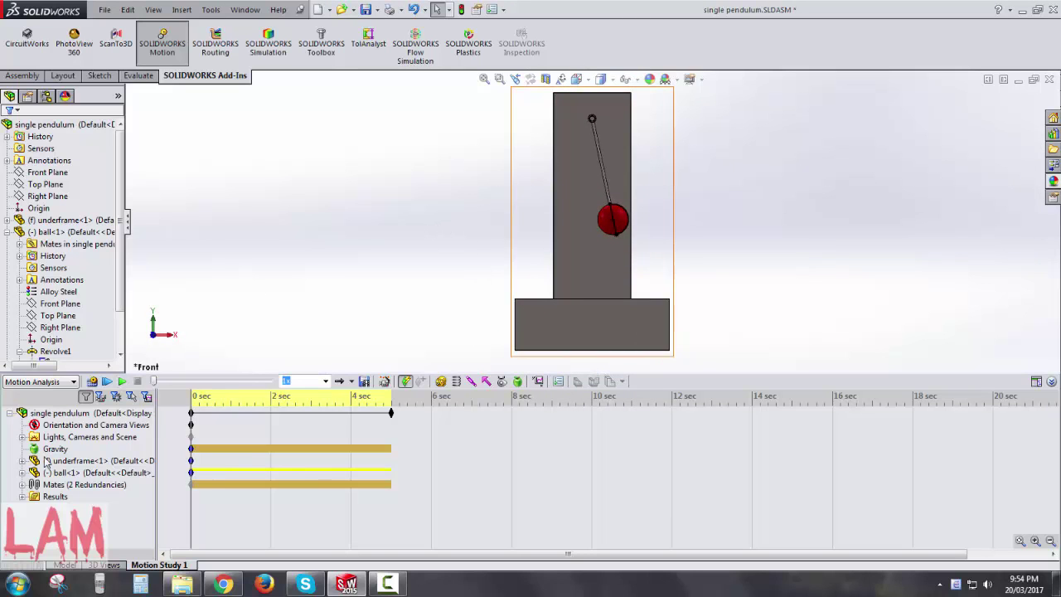
left_click(501, 385)
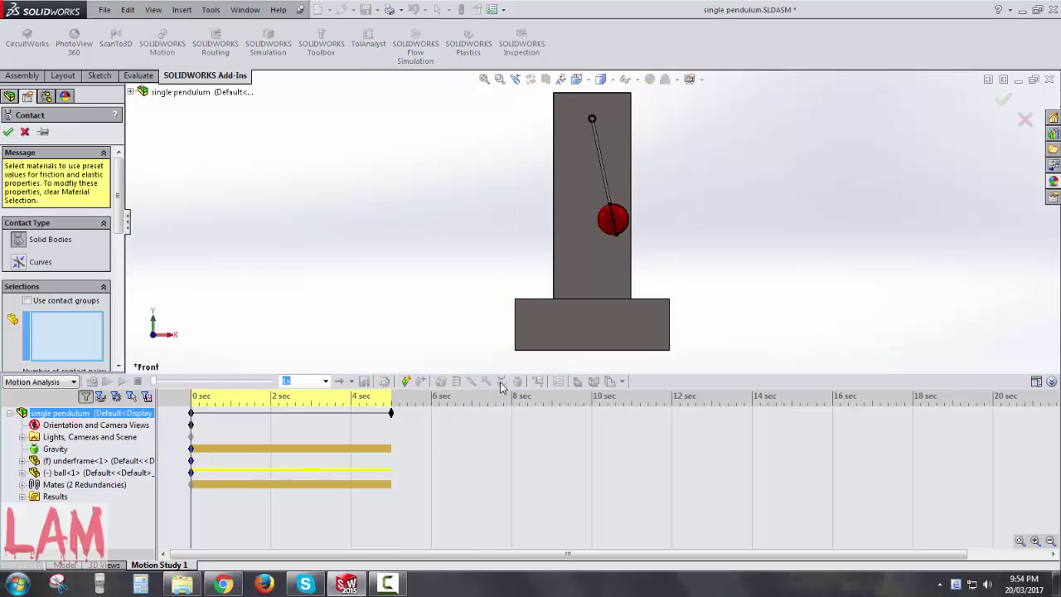
scroll(122, 235, "down", 1)
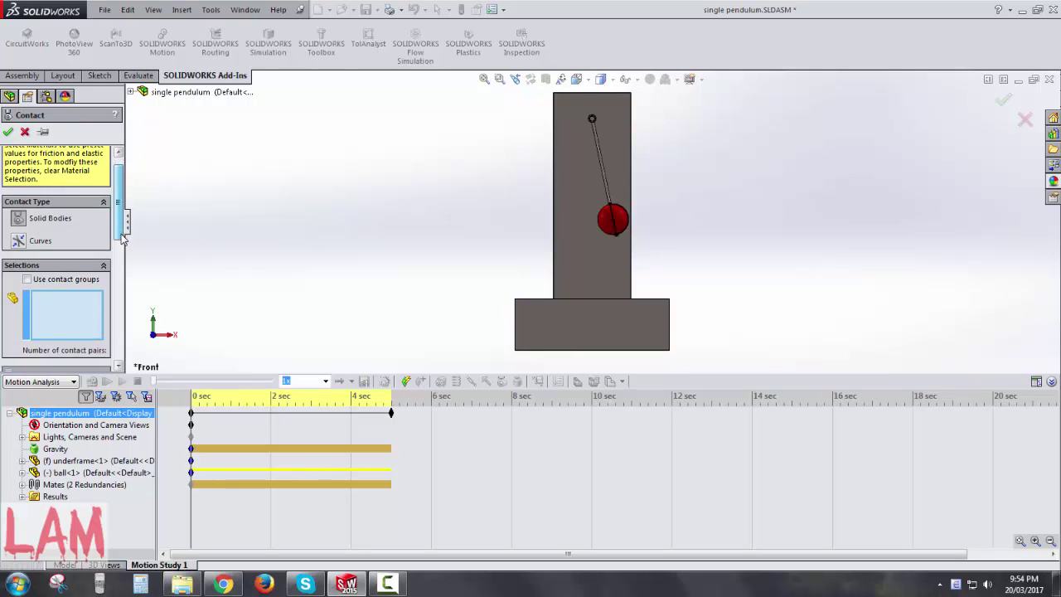
left_click(576, 224)
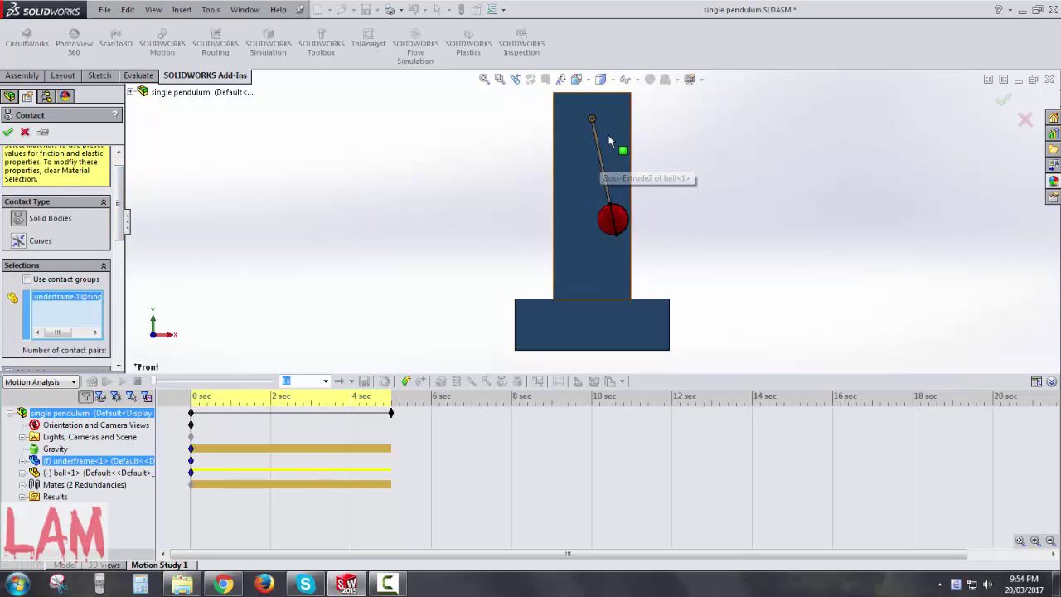
scroll(613, 157, "down", 3)
middle_click_drag(614, 157, 540, 129)
left_click(539, 129)
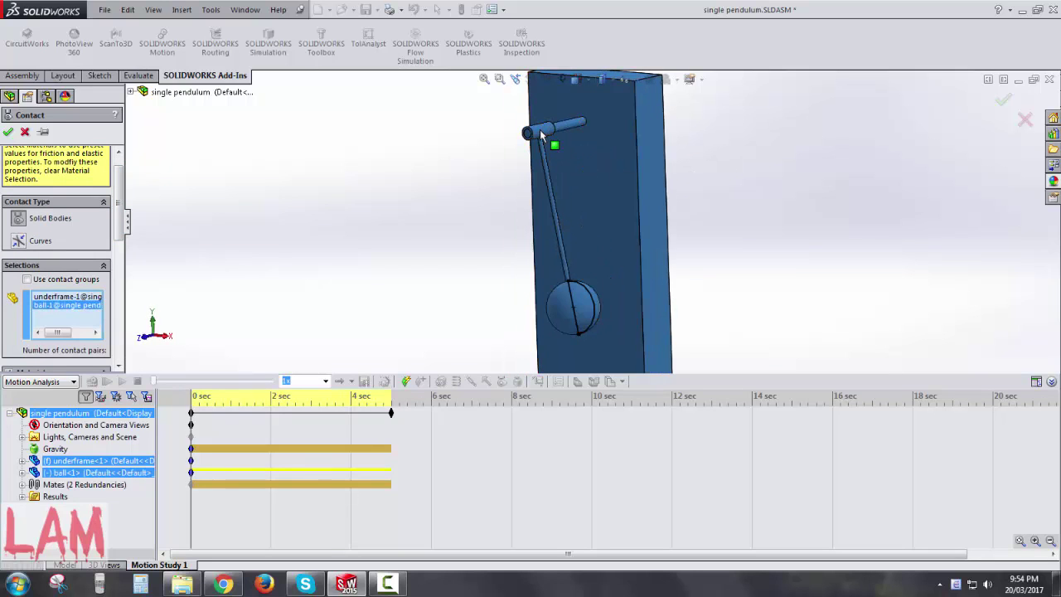
left_click_drag(117, 230, 118, 282)
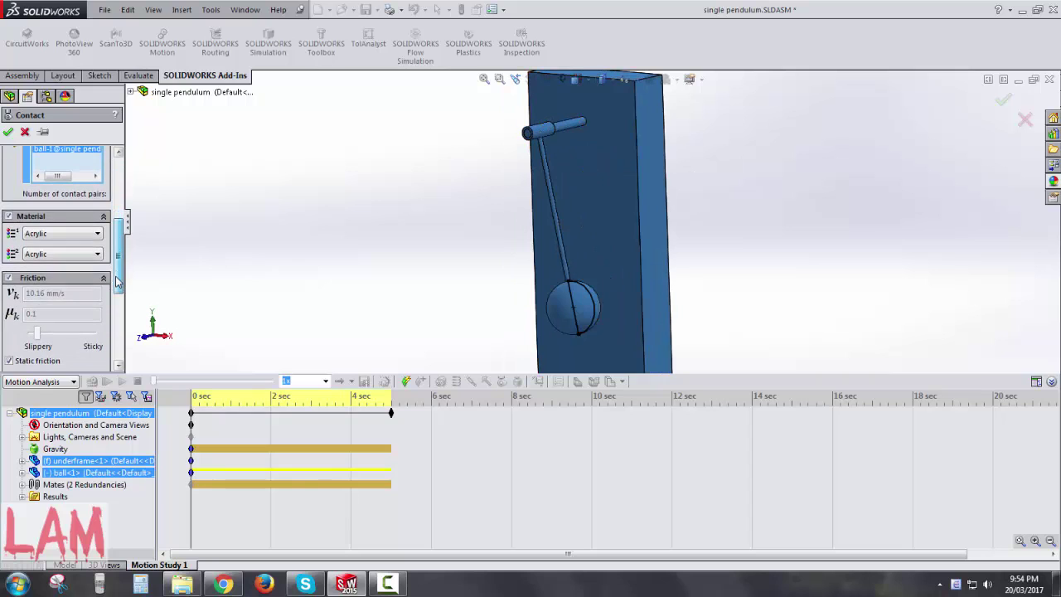
- Set both contact materials to Aluminum (Dry) and confirm Solid Body Contact1
left_click(46, 235)
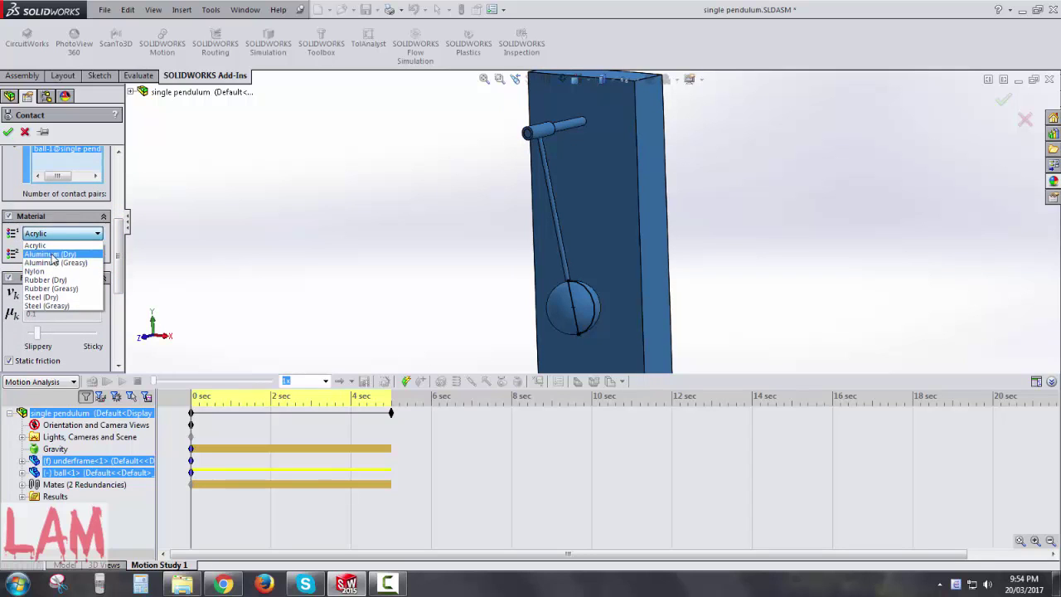
left_click(49, 253)
left_click(51, 255)
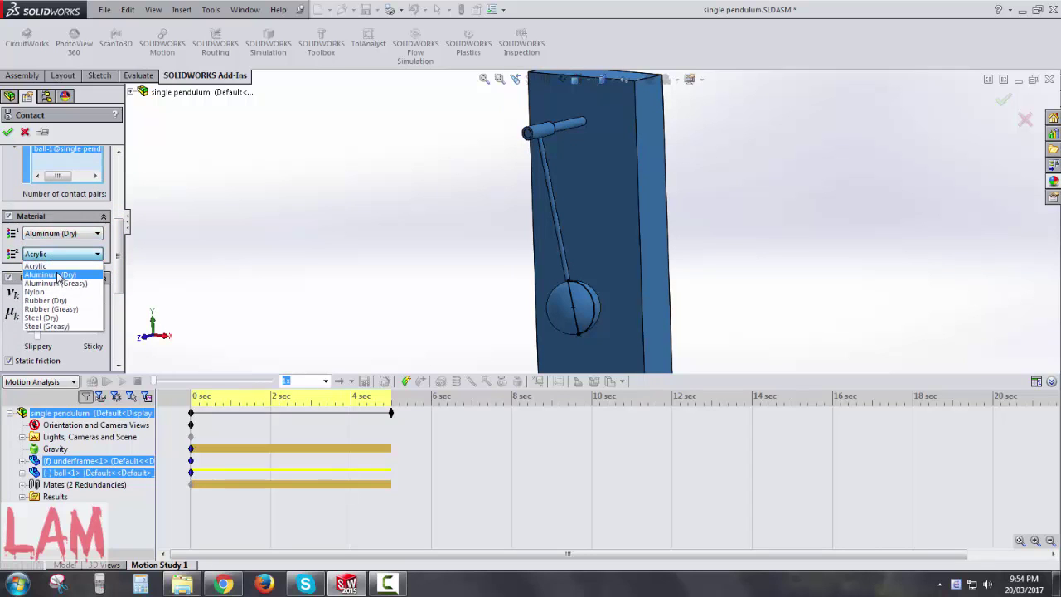
left_click(58, 275)
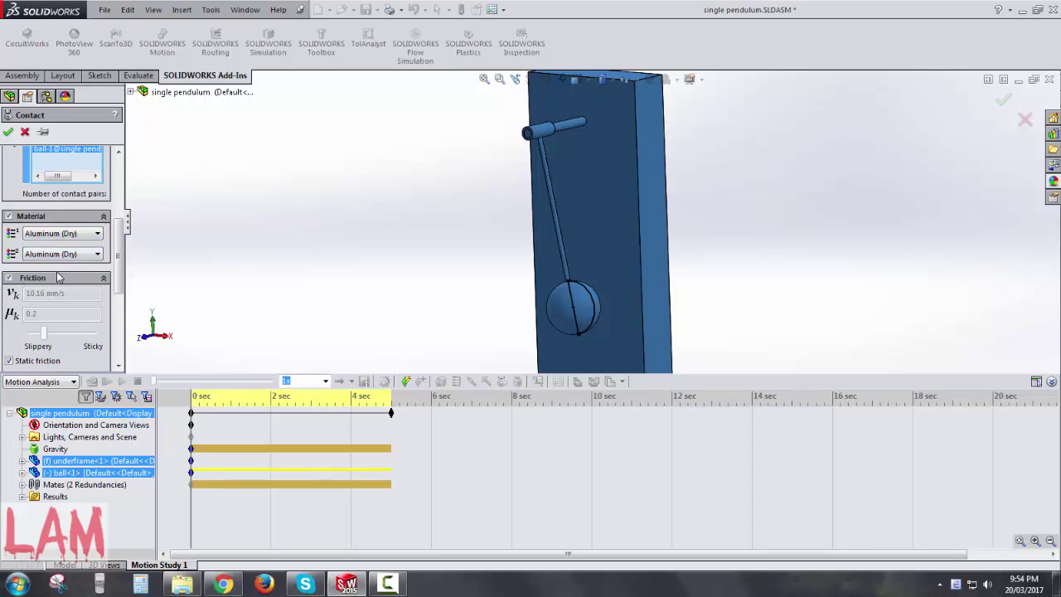
left_click(9, 133)
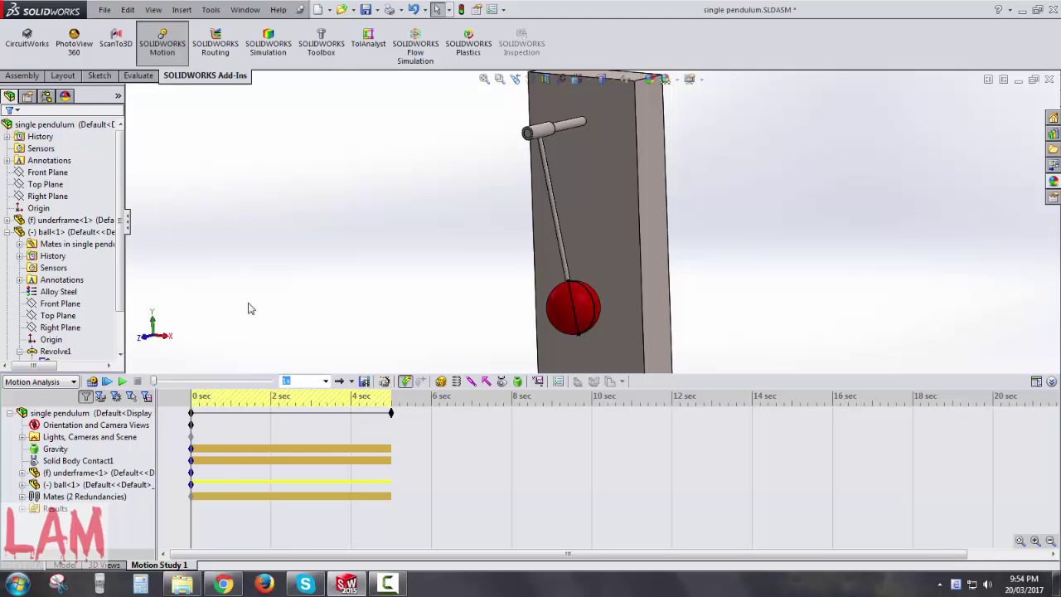
- Recalculate the motion with the contact and start an Angular Displacement Magnitude plot
left_click(92, 382)
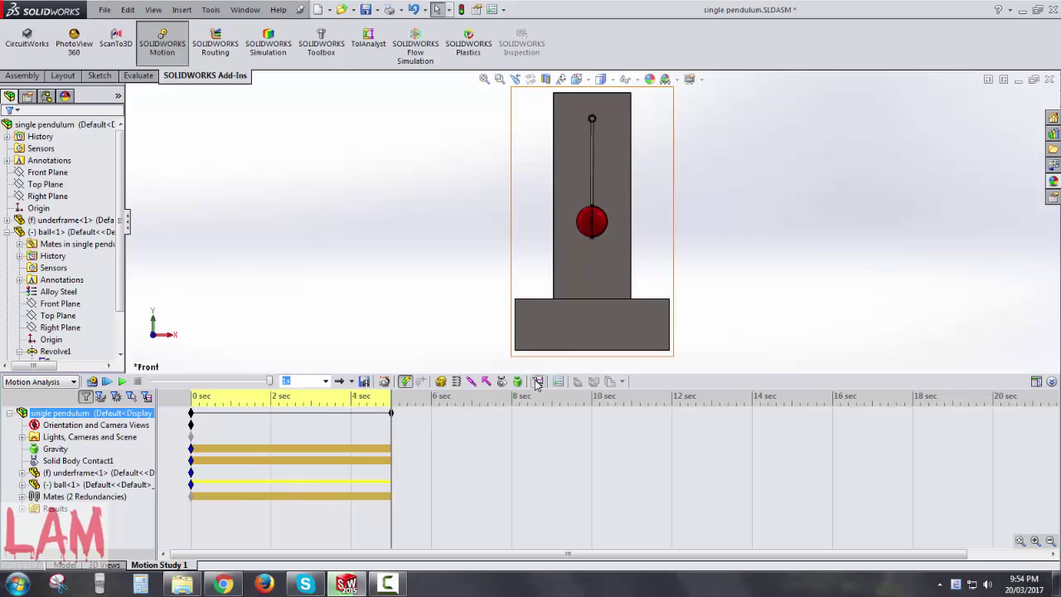
left_click(536, 381)
left_click(67, 168)
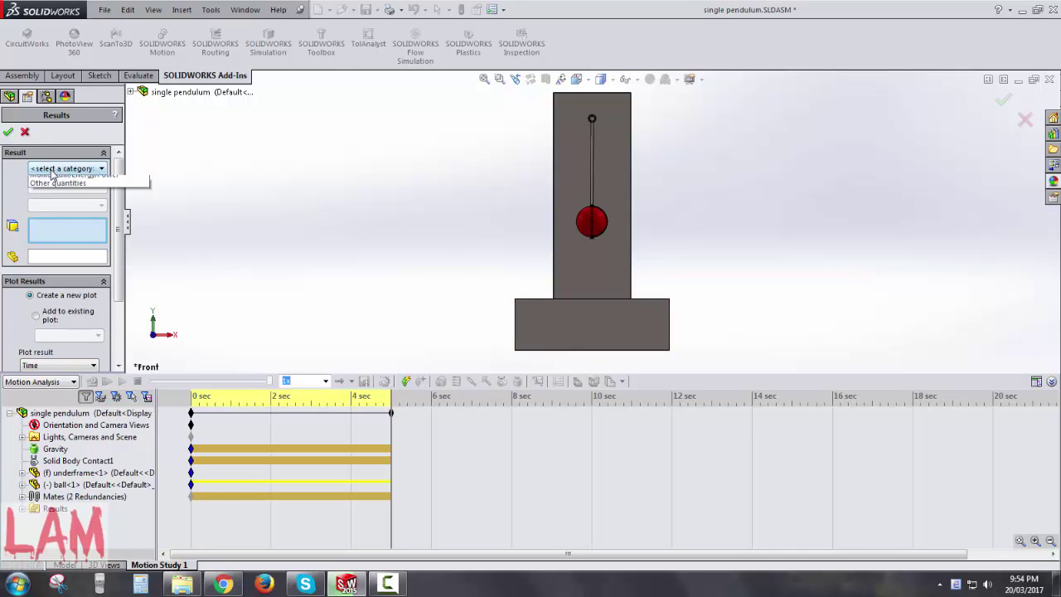
left_click(68, 190)
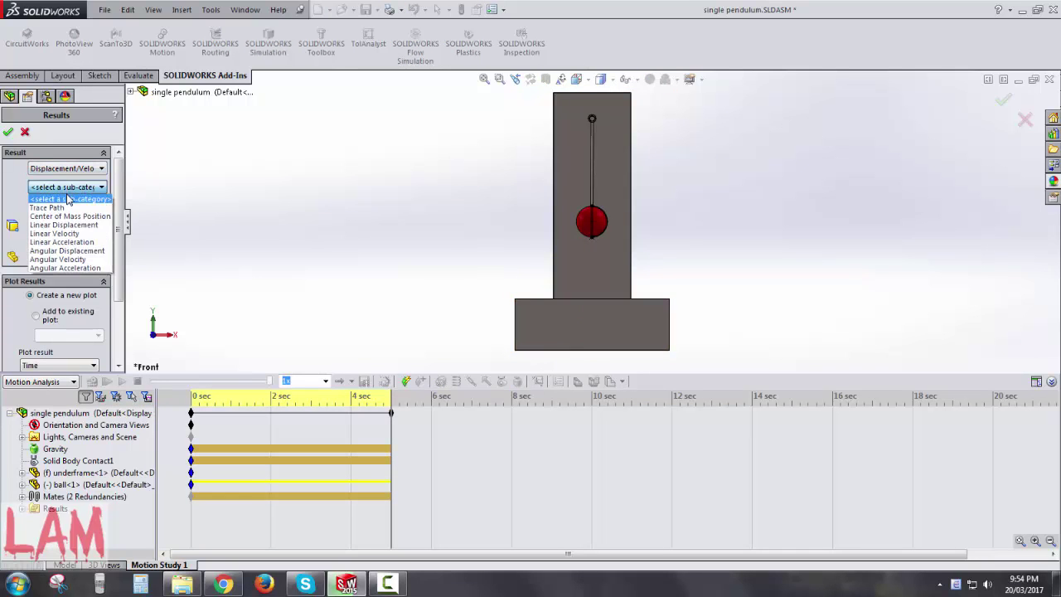
left_click(72, 234)
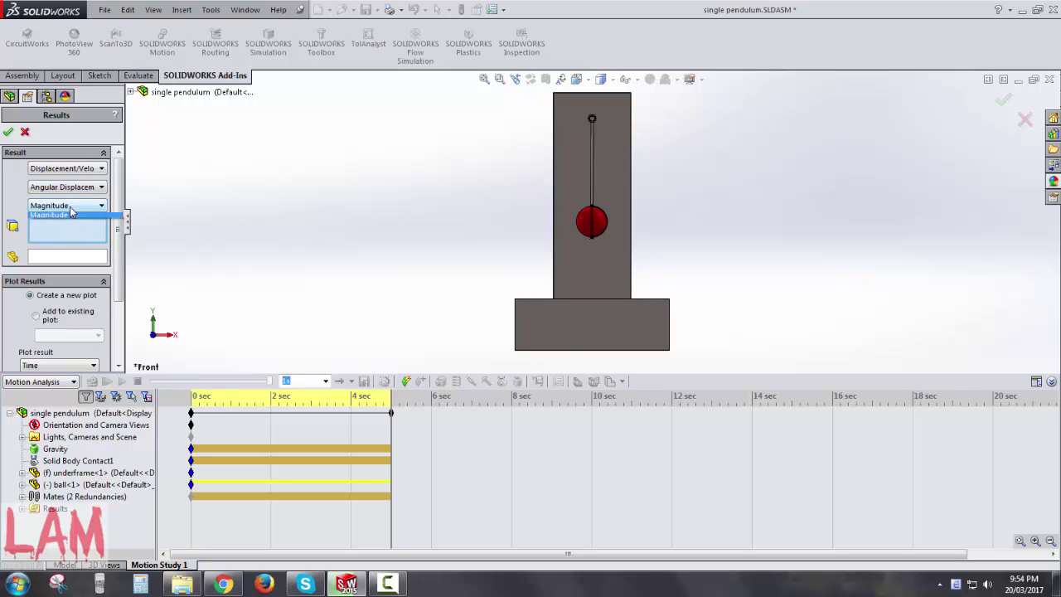
left_click(71, 218)
- Reference the ball's bottom point and two base edges to create Plot3
left_click(591, 237)
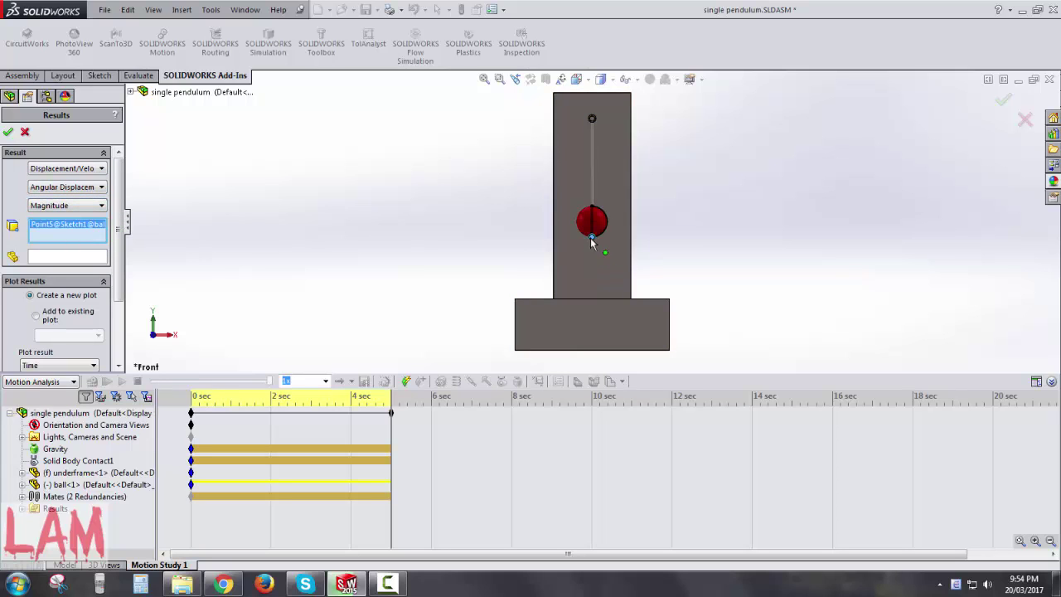
middle_click_drag(545, 231, 542, 285)
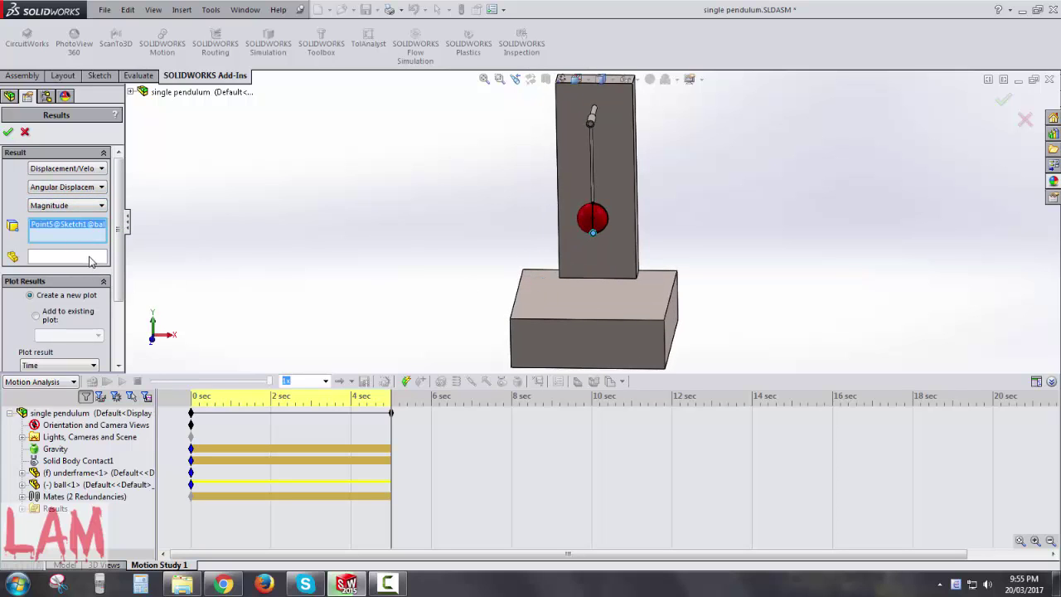
left_click(531, 322)
left_click(517, 295)
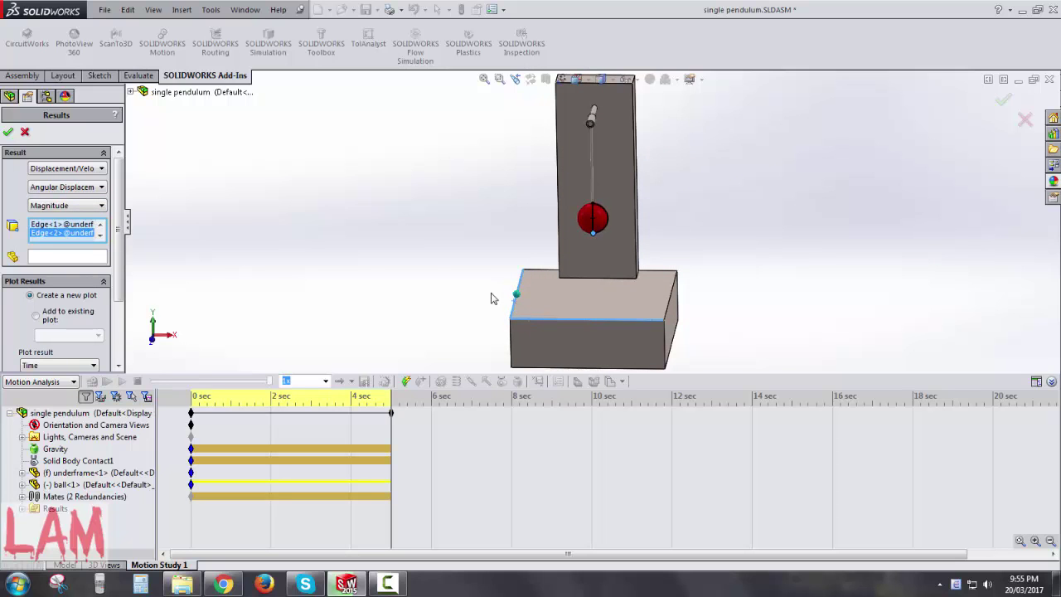
left_click(8, 133)
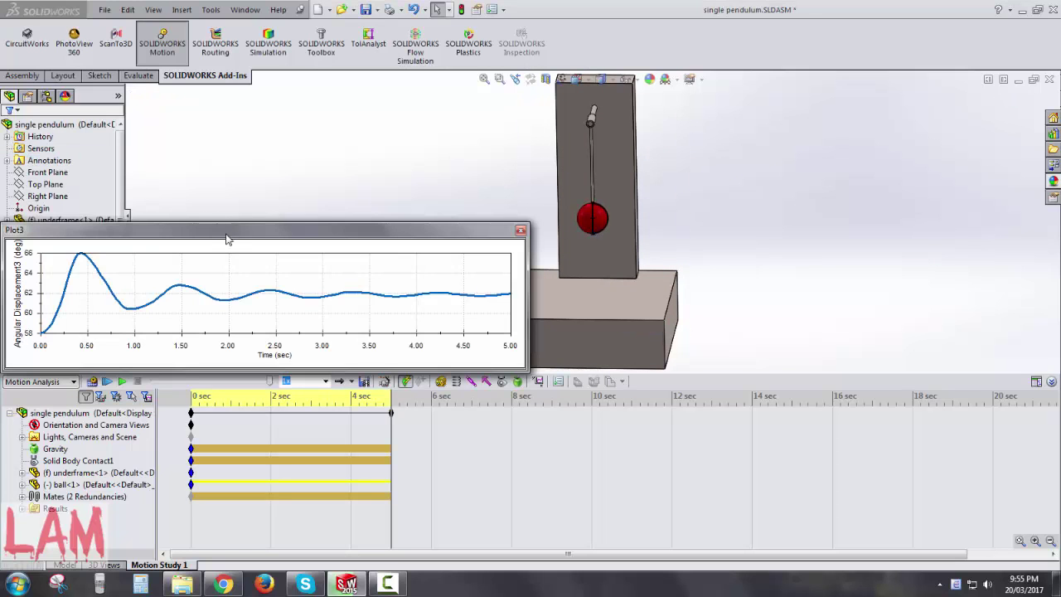
- Move Plot3 aside and play the pendulum animation, tracing the damped curve peaking near 66°
left_click_drag(226, 239, 453, 233)
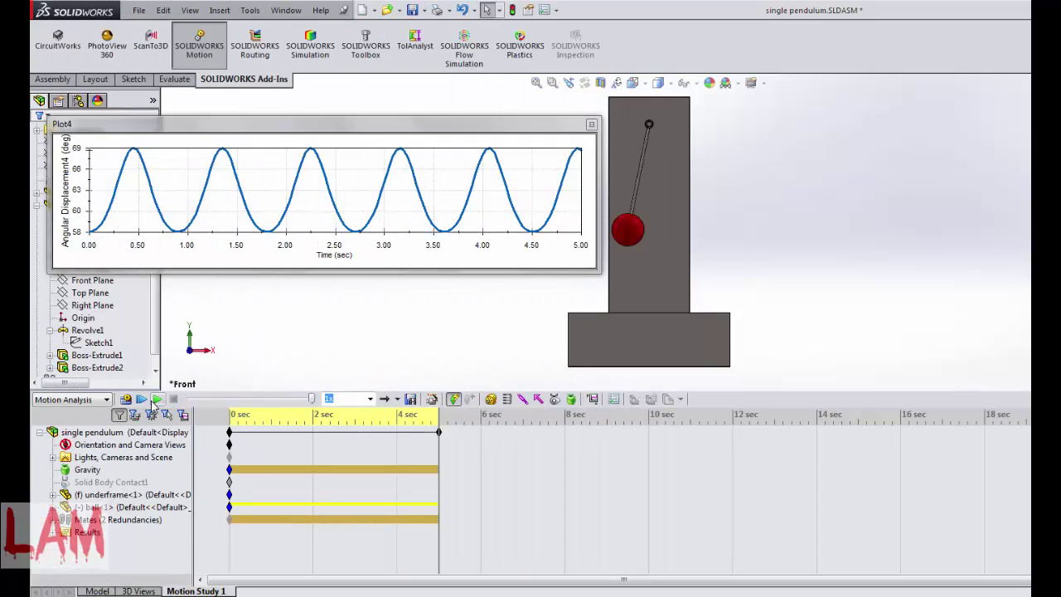
left_click(155, 400)
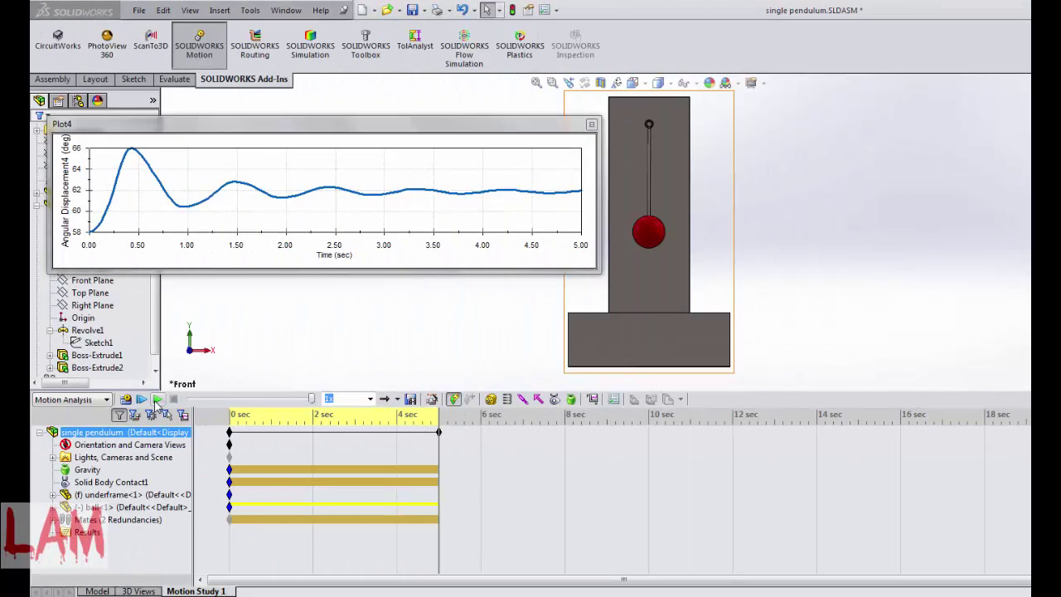
left_click(155, 401)
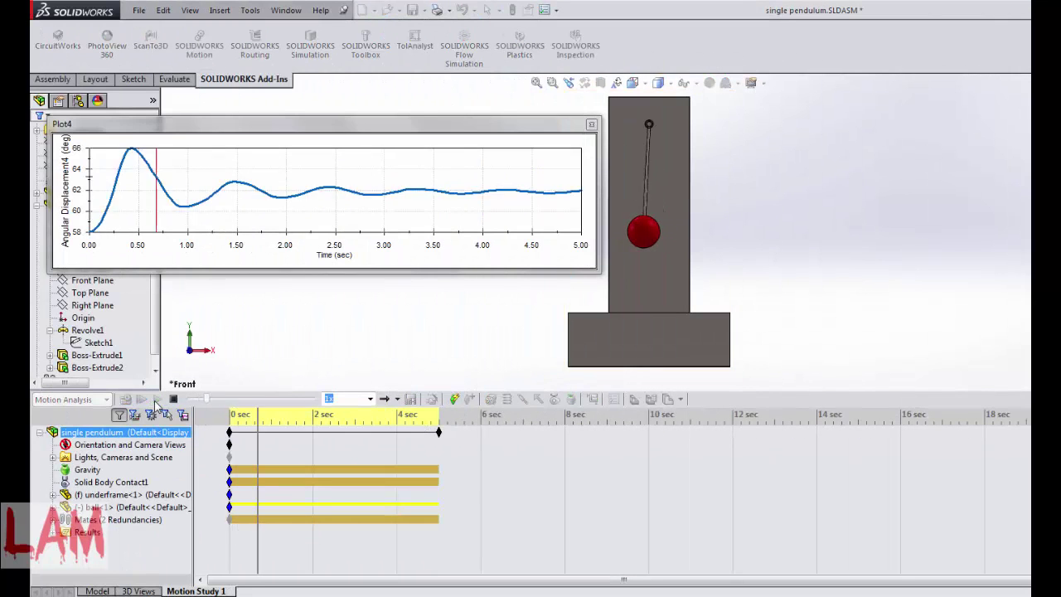